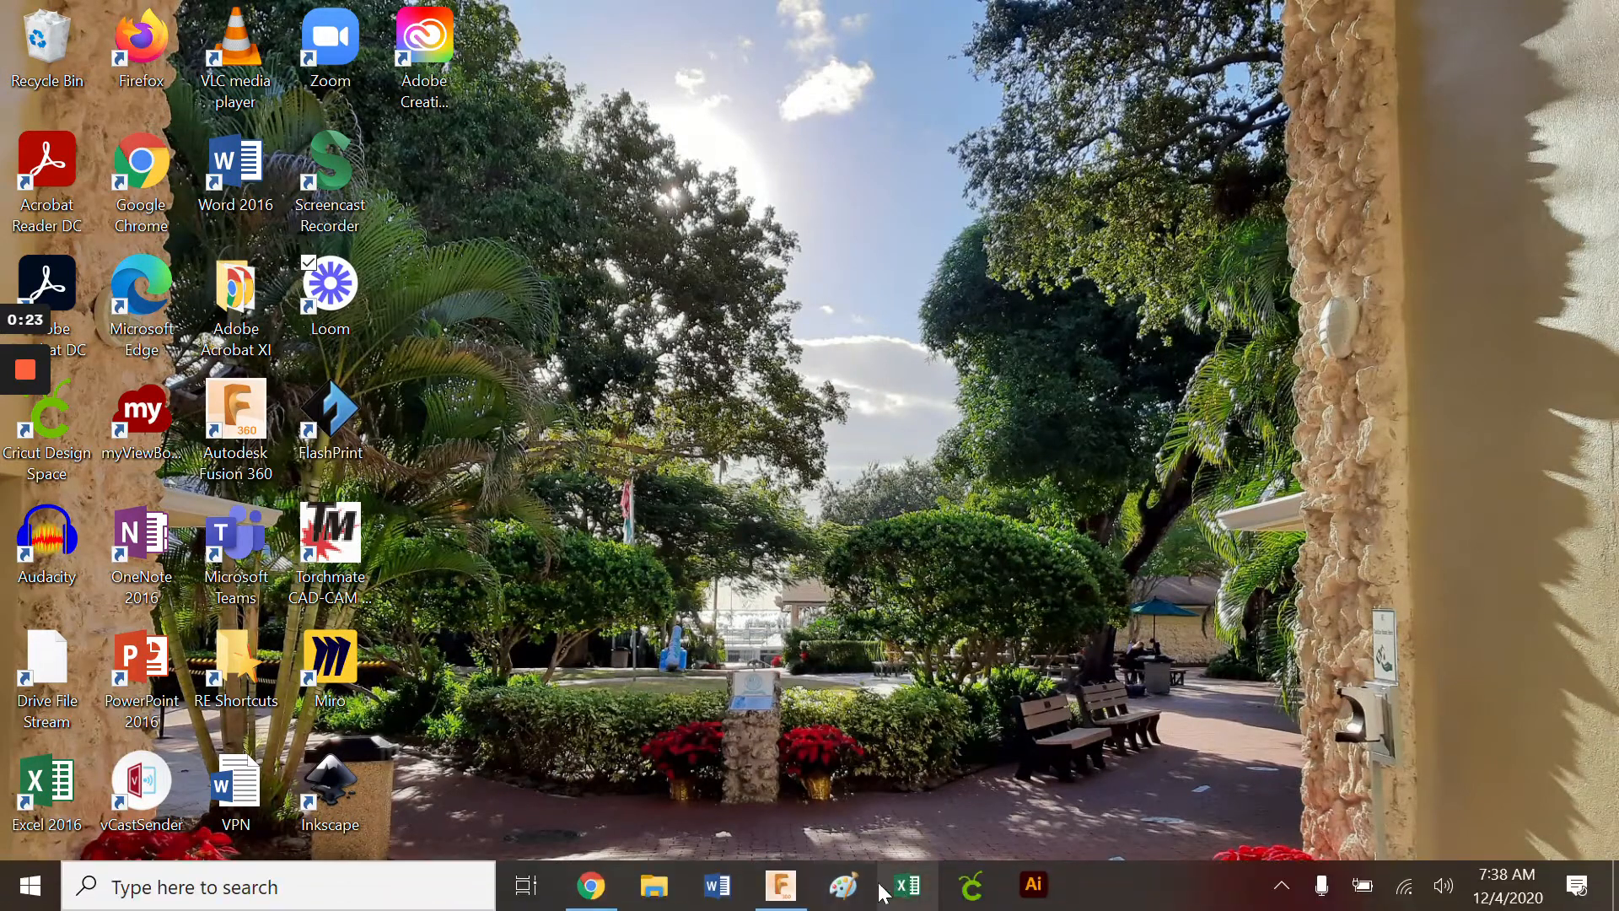
Switch to Fusion 360 and create a new drawing from the wheel design, full assembly, ISO, mm, A3 sheet
click(774, 896)
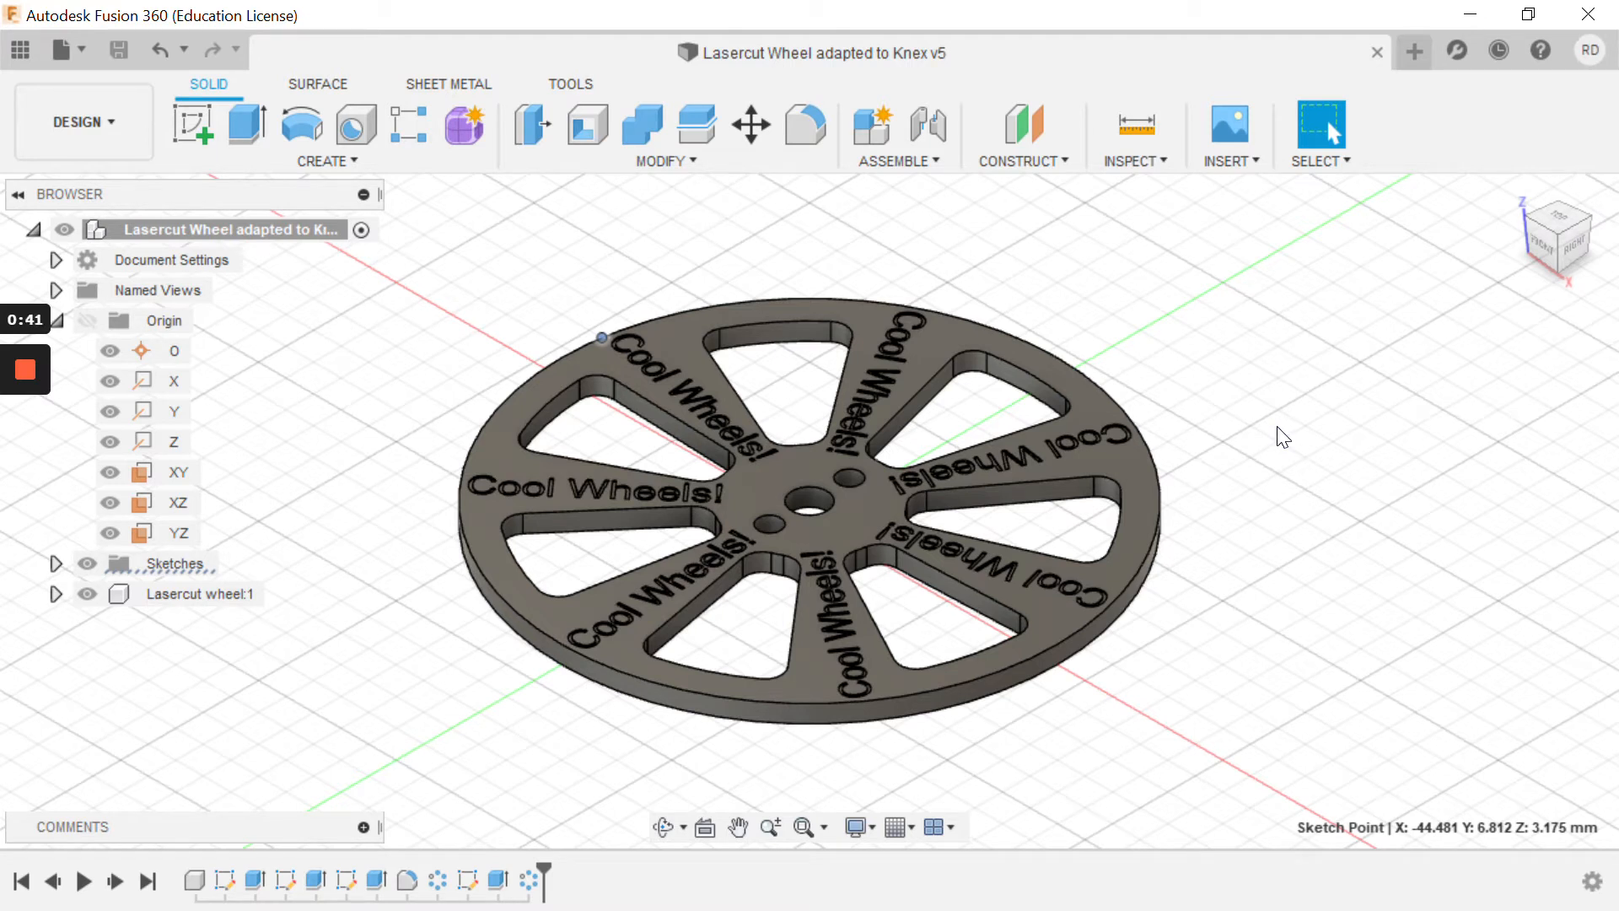
click(82, 48)
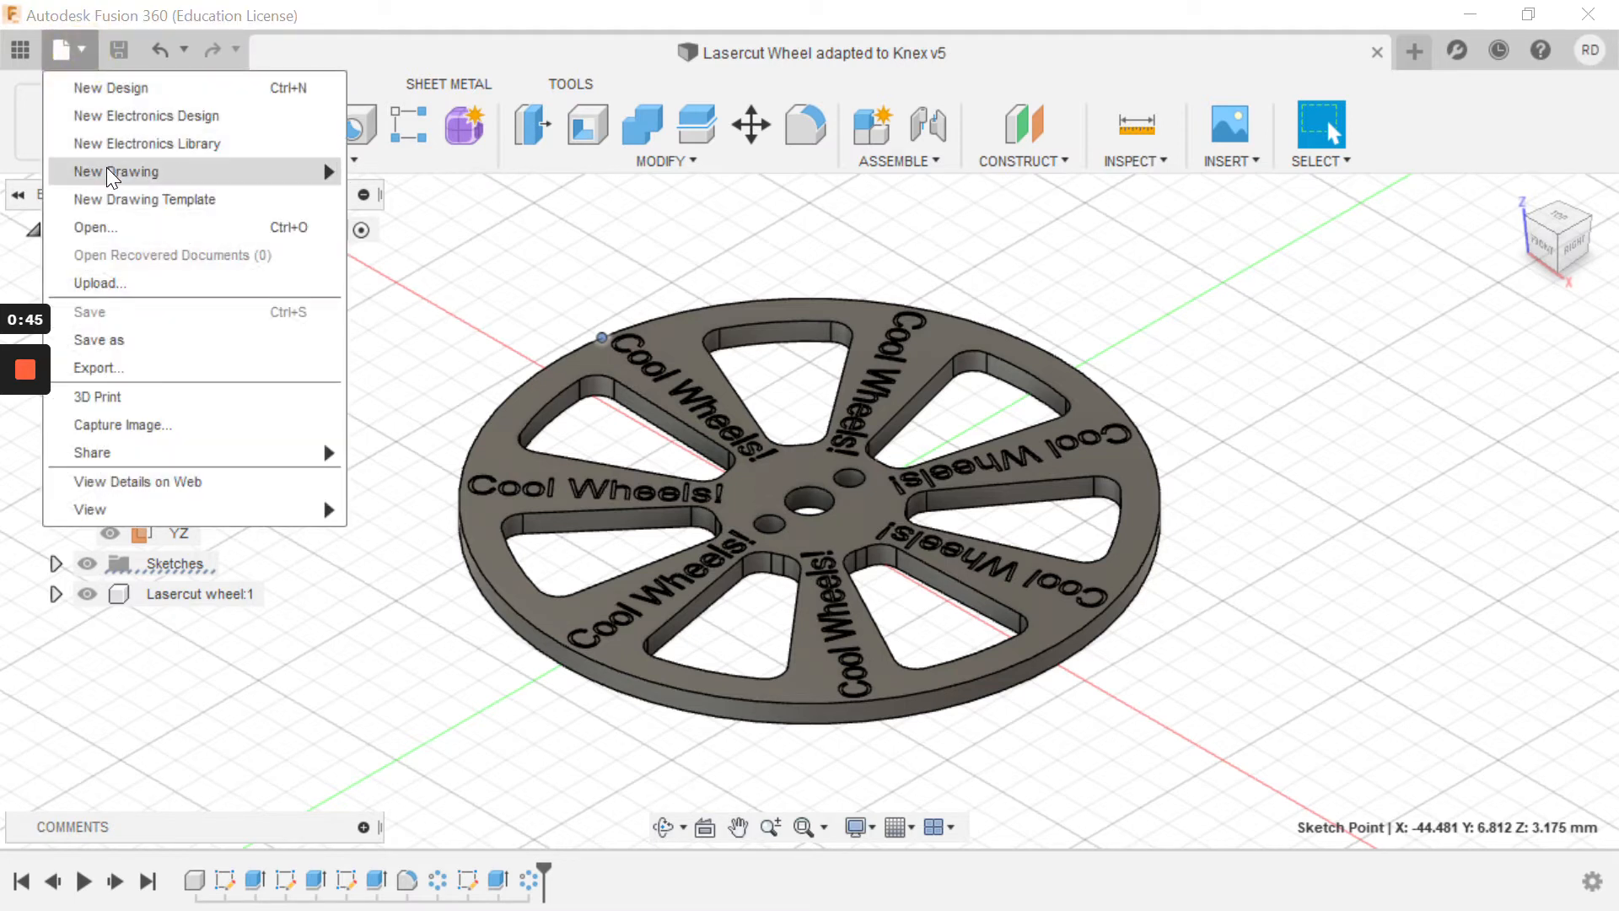
mouse_move(109, 171)
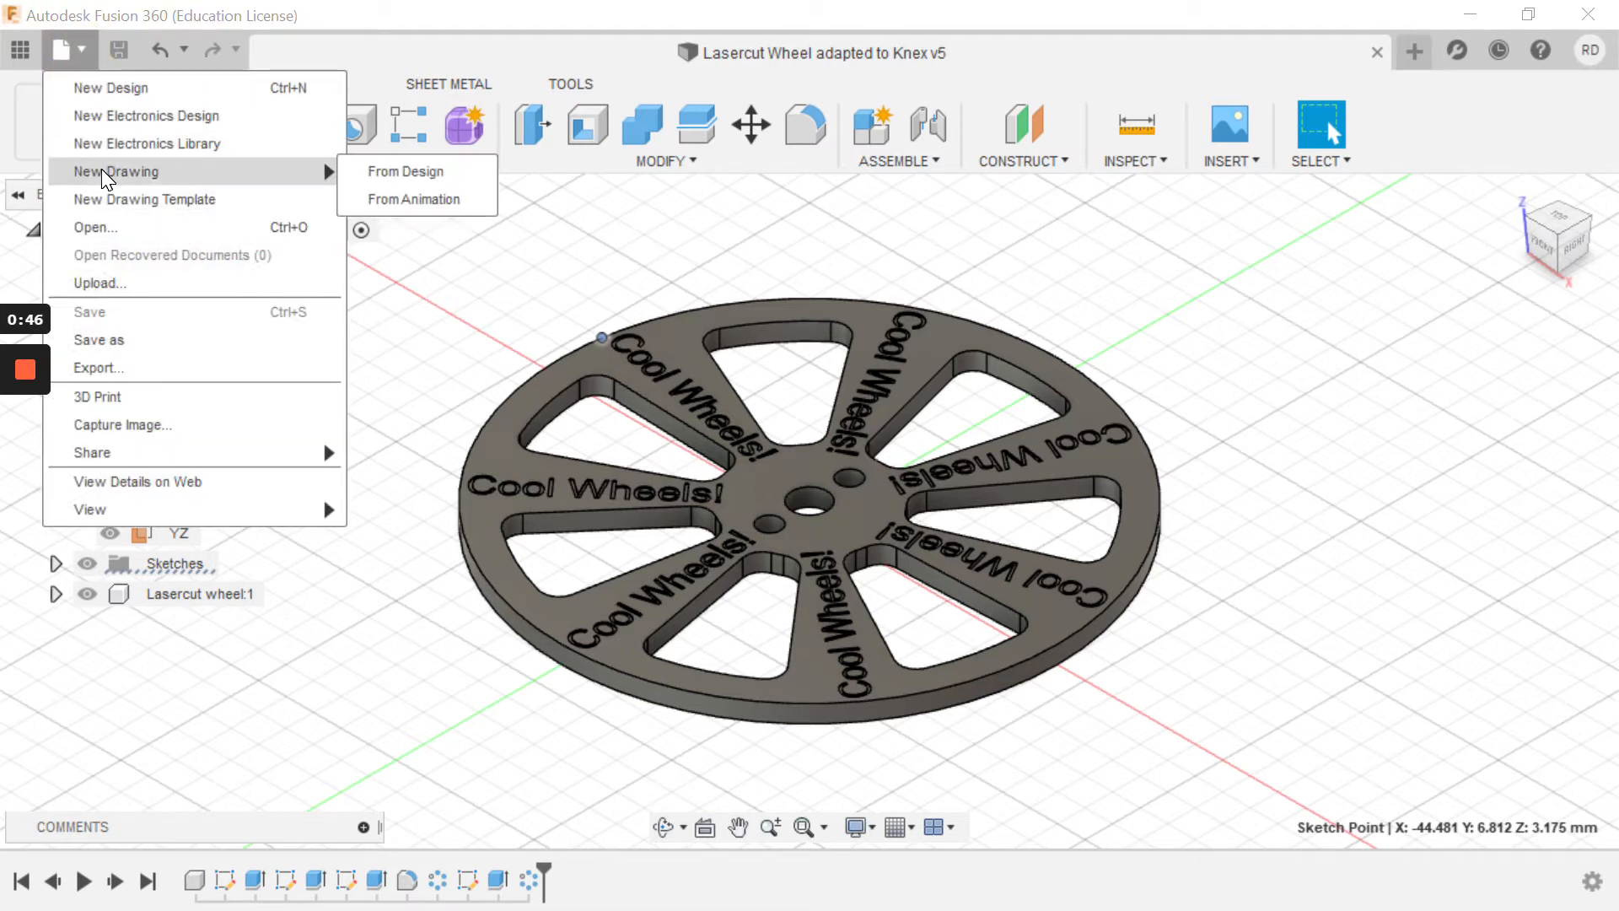
click(410, 178)
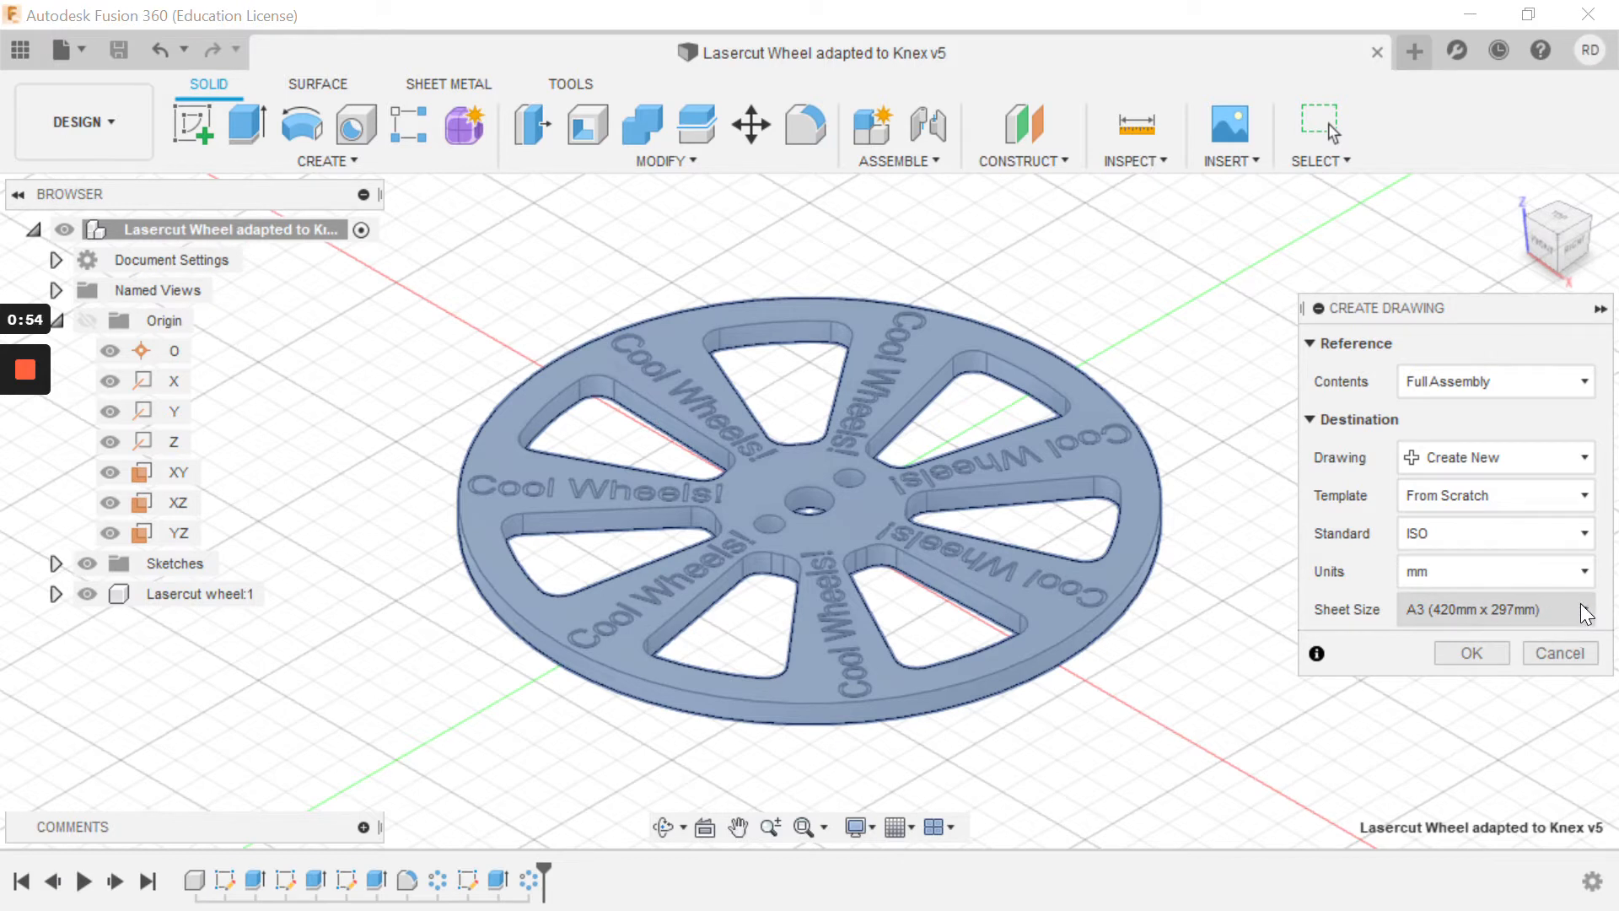
click(1469, 654)
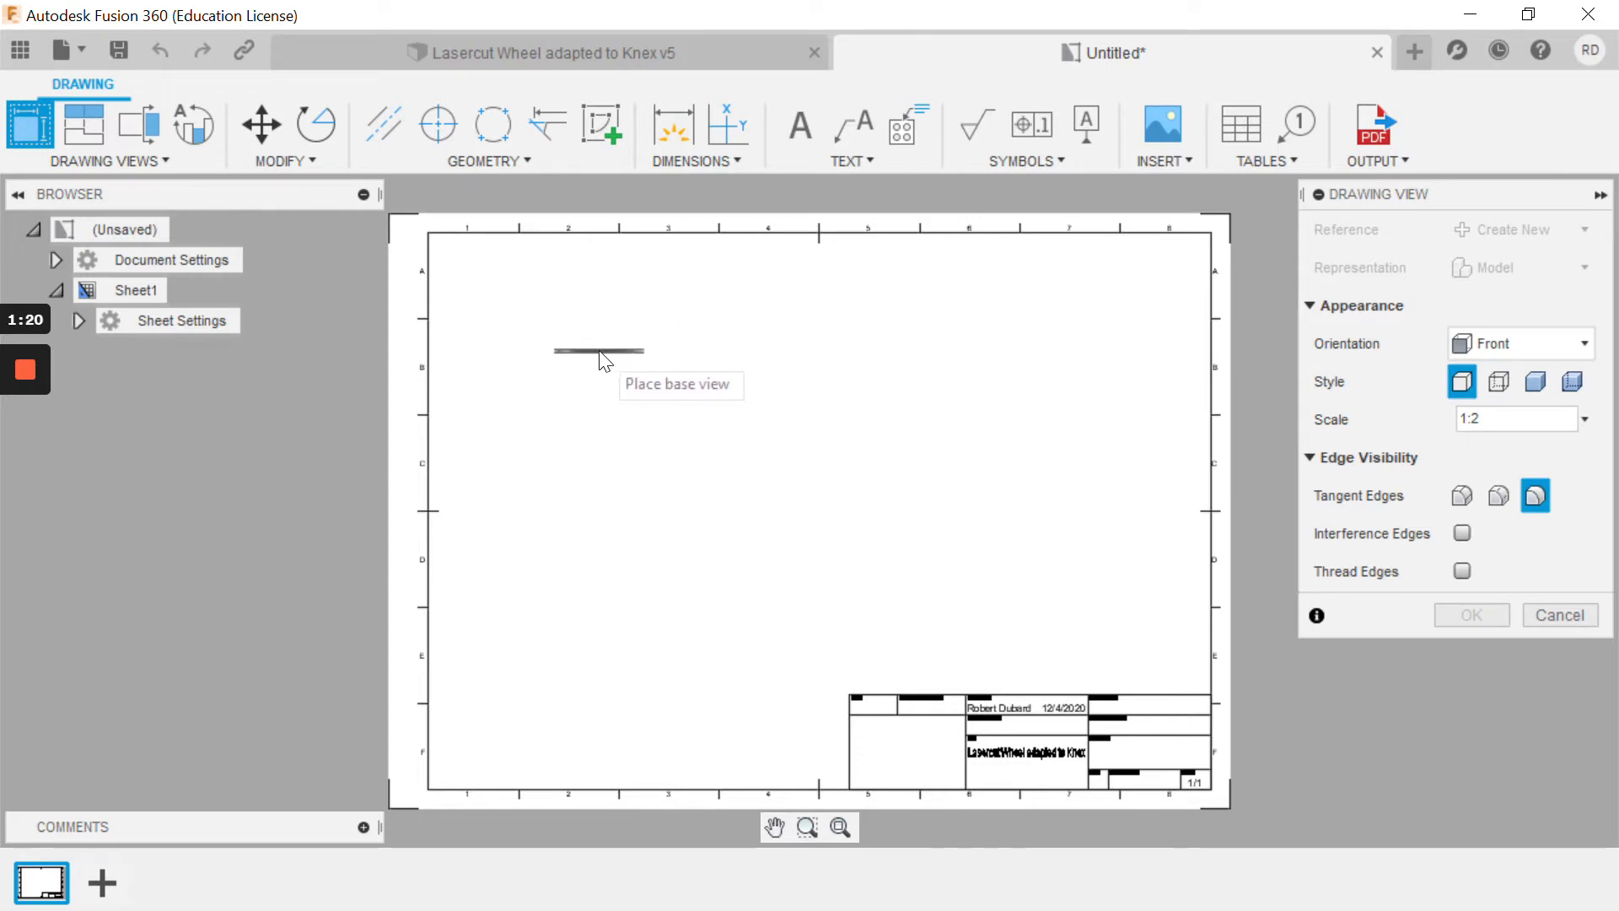
Place a TOP-oriented base view of the wheel at 1:1 scale in the sheet's upper-left corner
click(1586, 344)
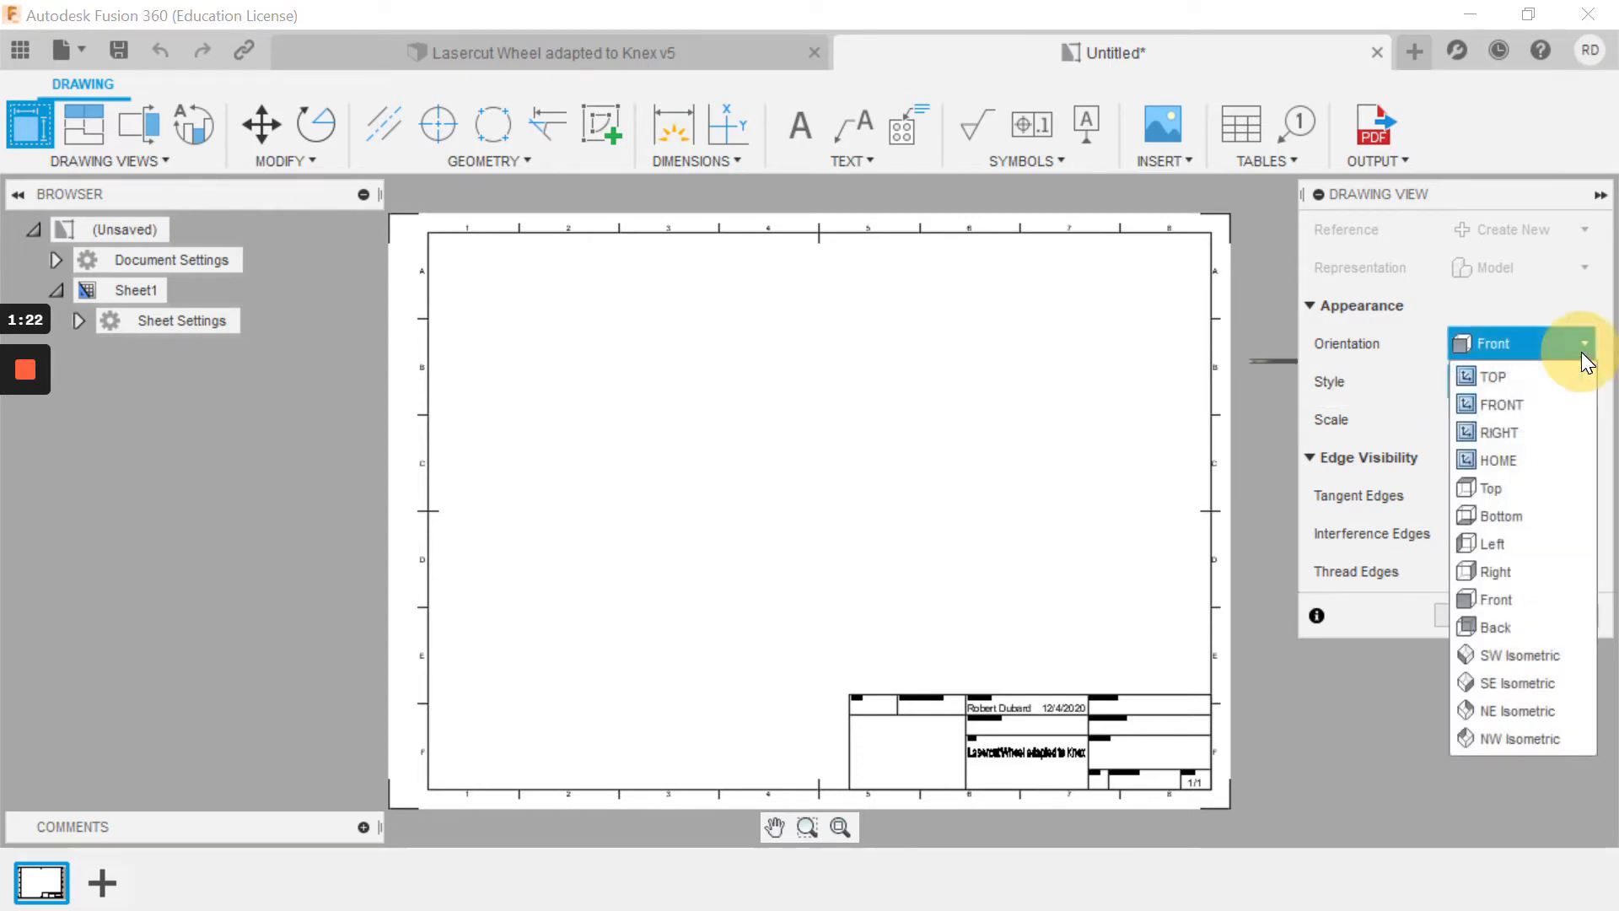
click(1516, 380)
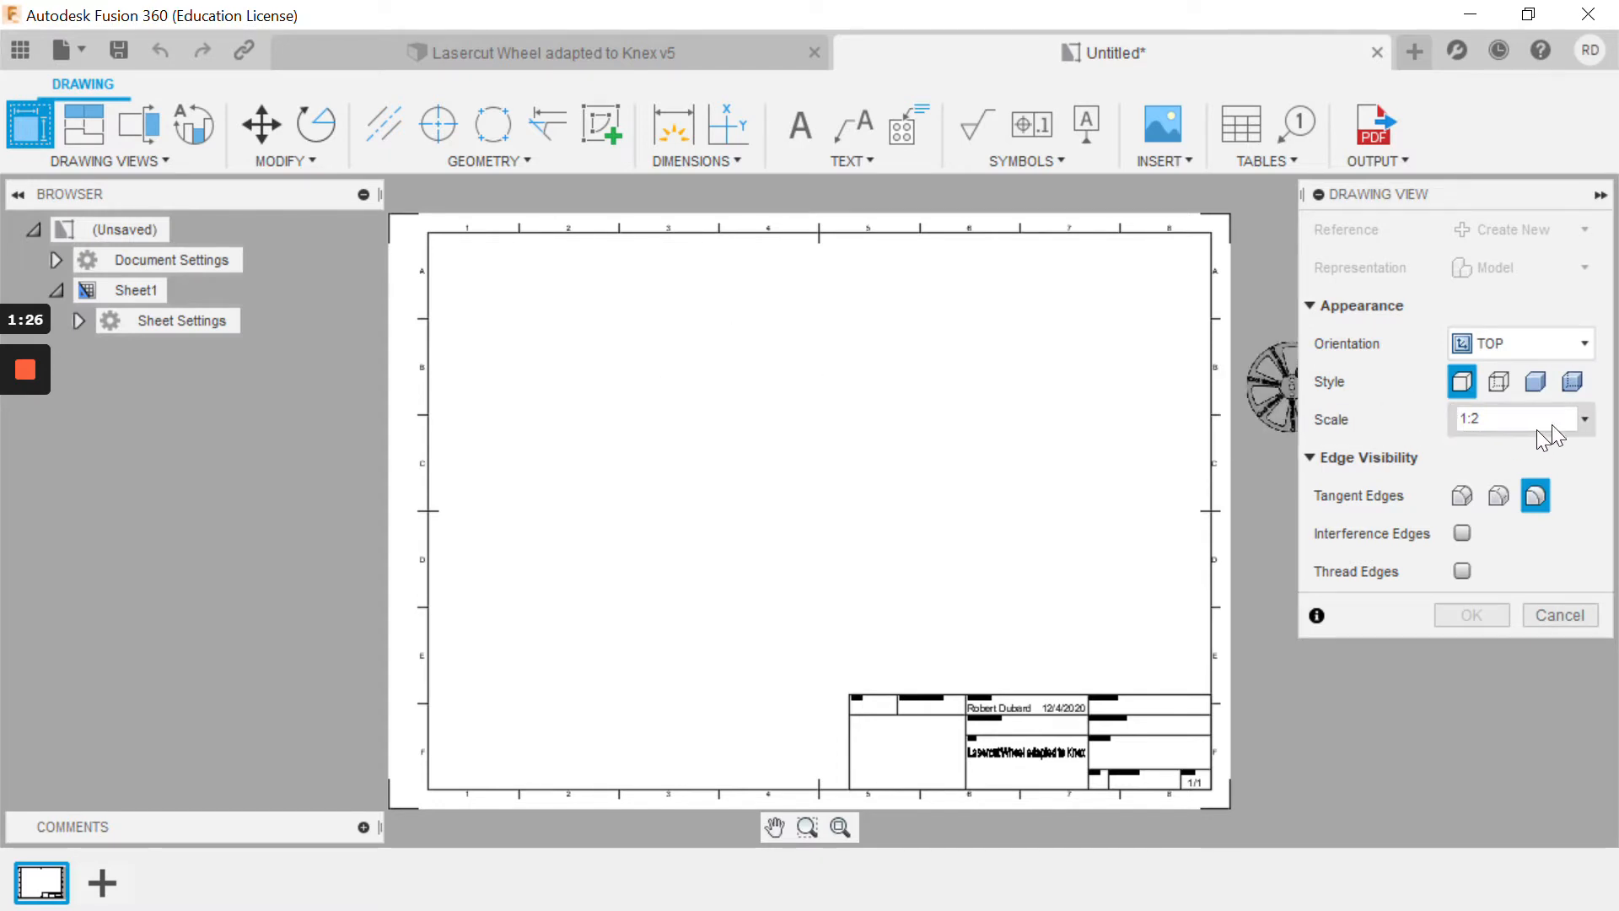
click(1587, 420)
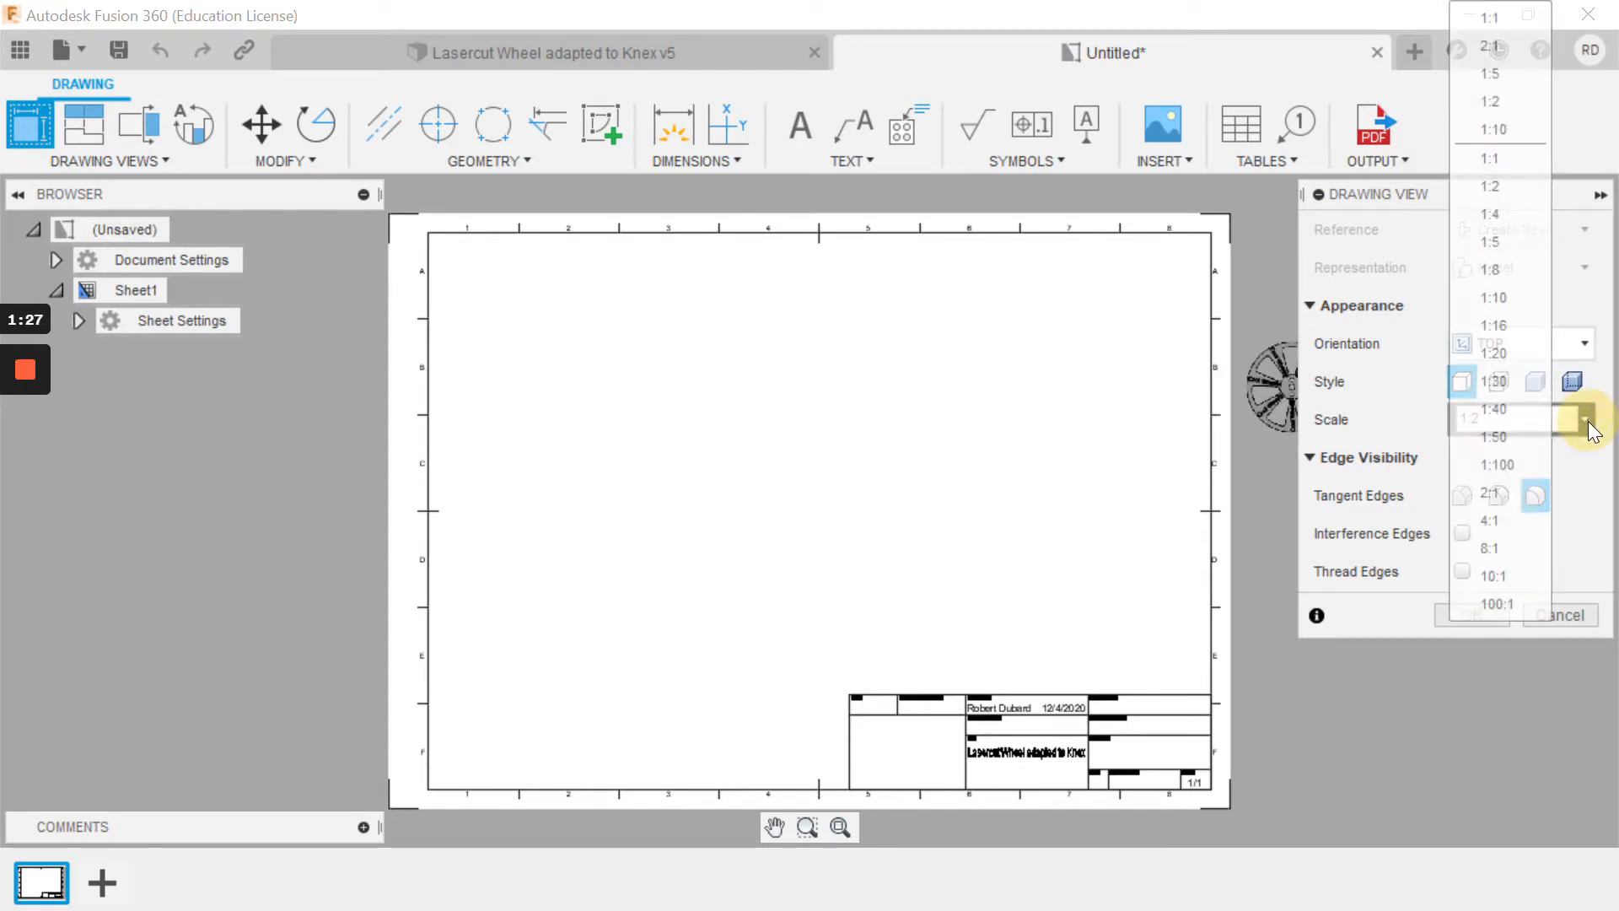
click(1540, 160)
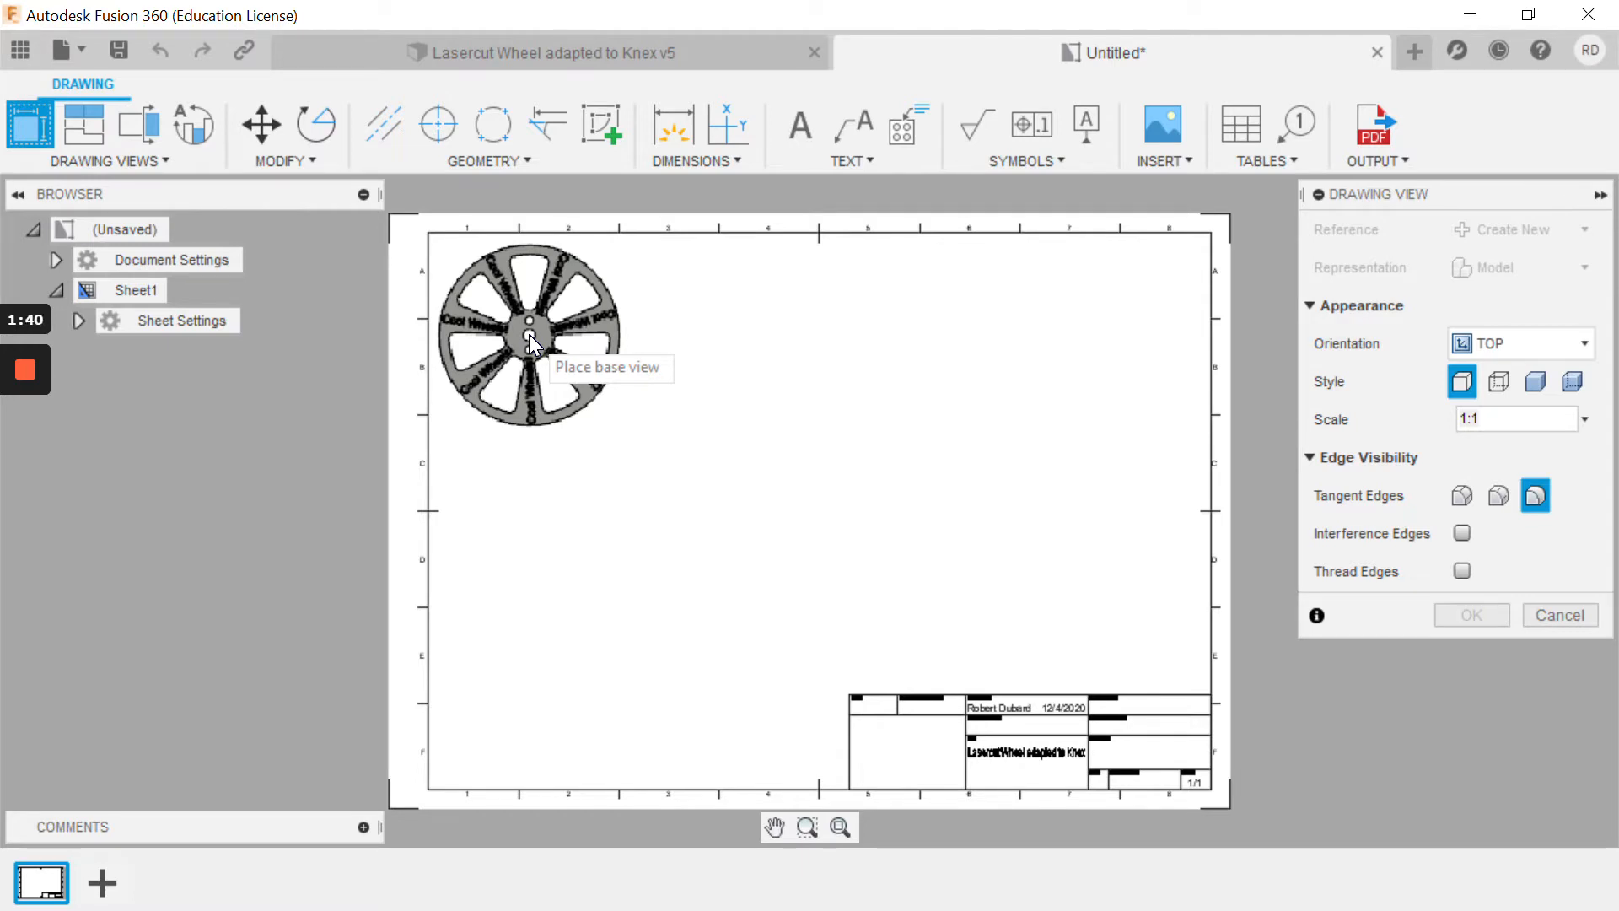
click(529, 334)
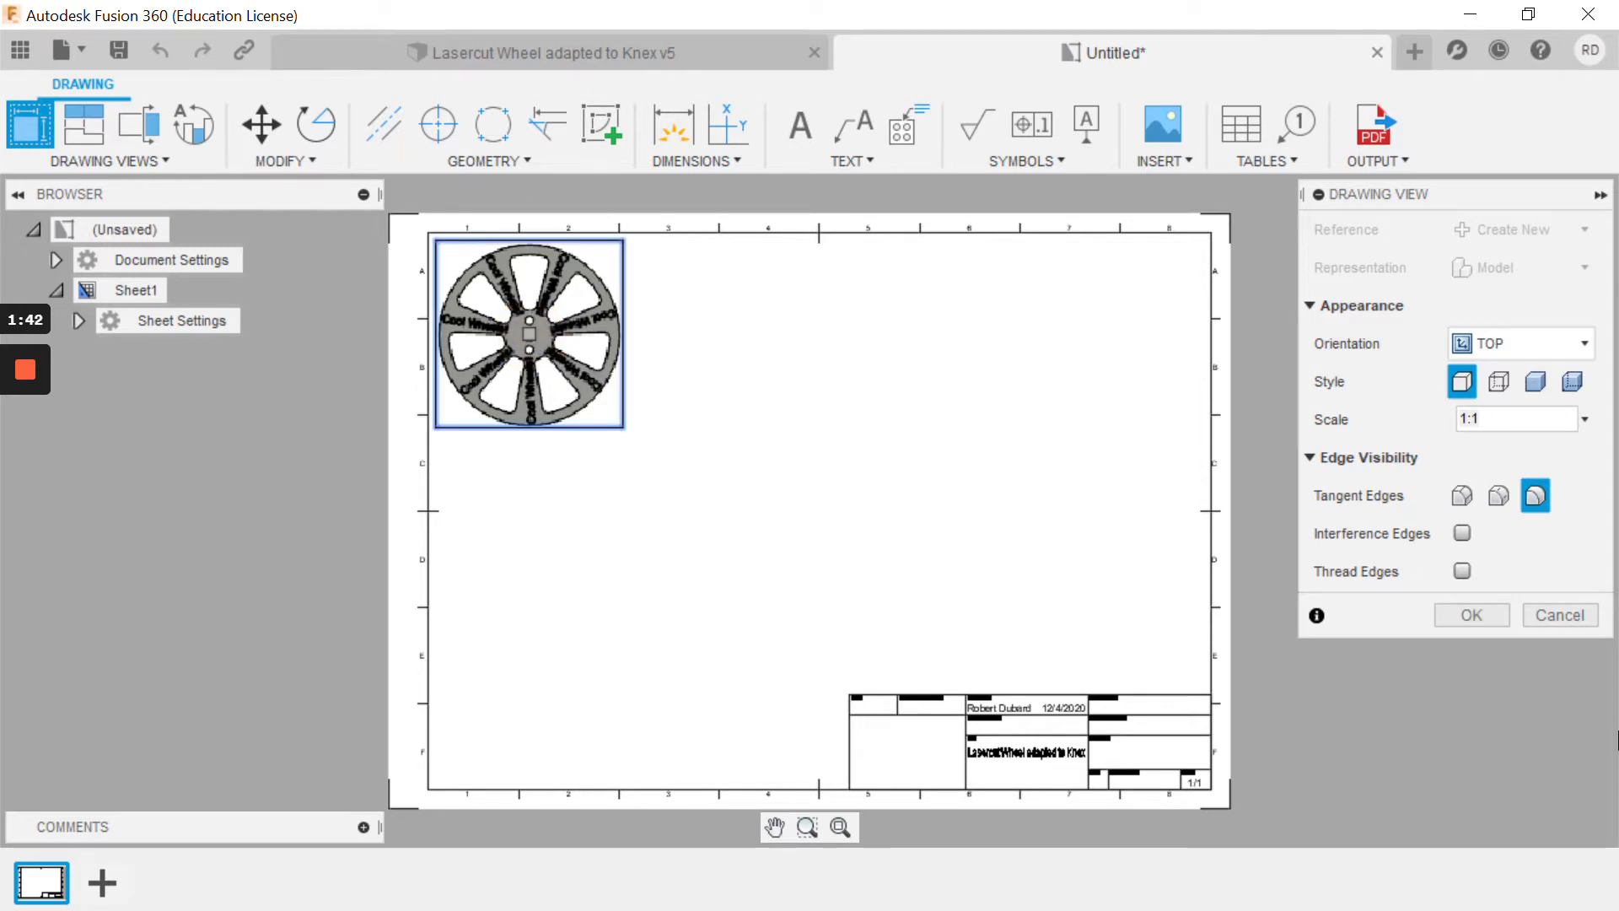
click(1474, 615)
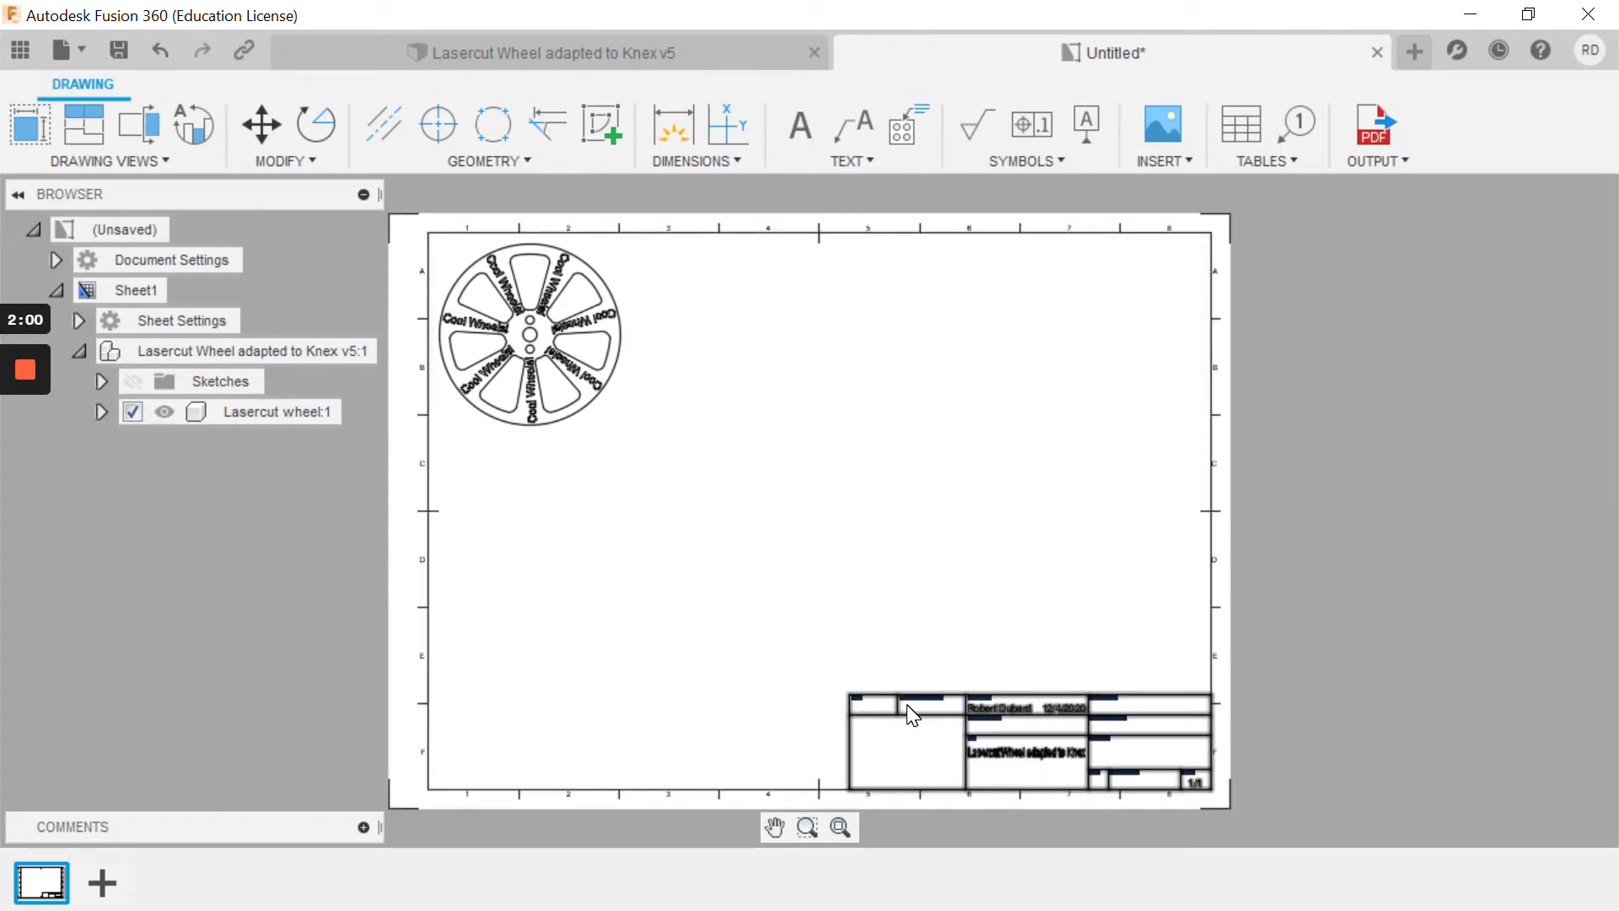
Hide the sheet border and the ISO title block in Sheet1's settings
click(78, 320)
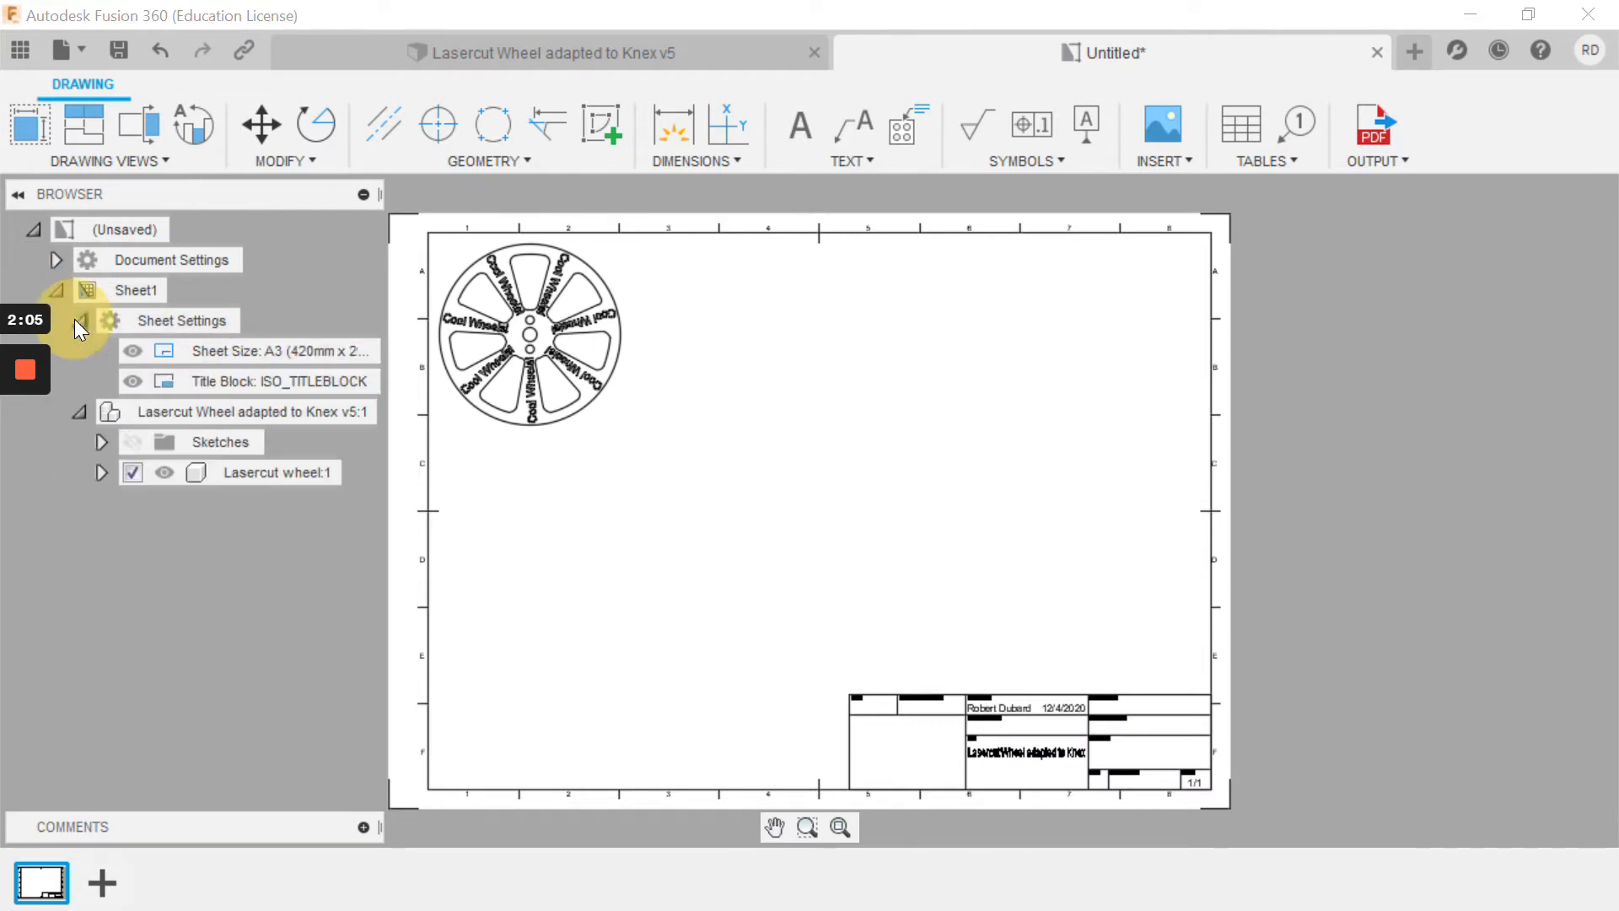
click(135, 351)
click(134, 381)
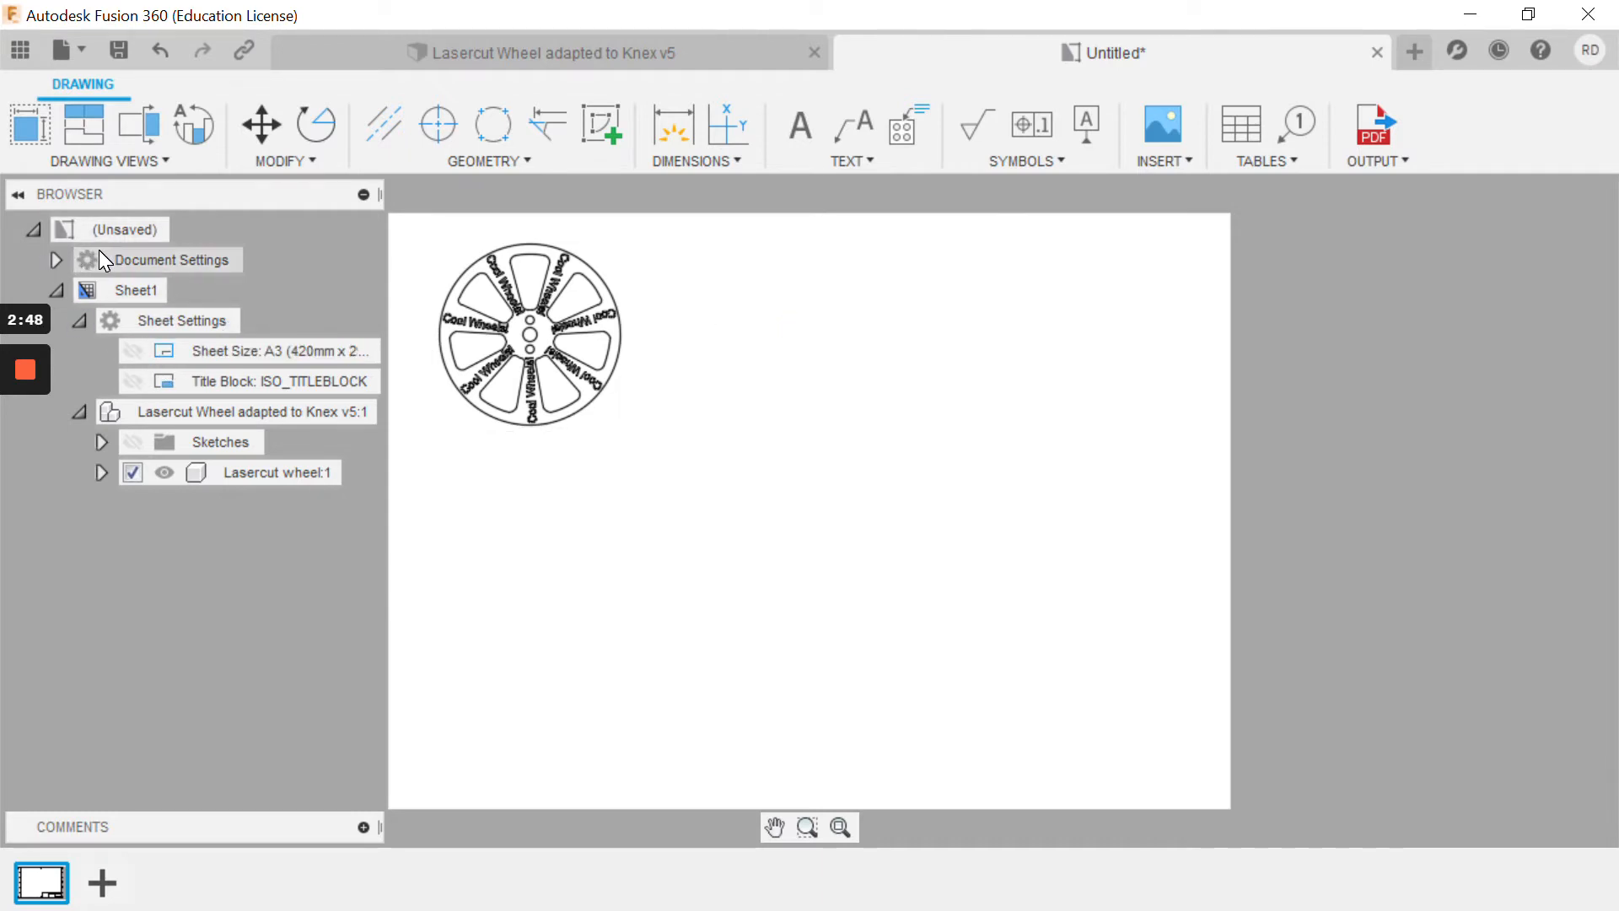
Set the line width group to Very Thin in the drawing's document settings
click(54, 261)
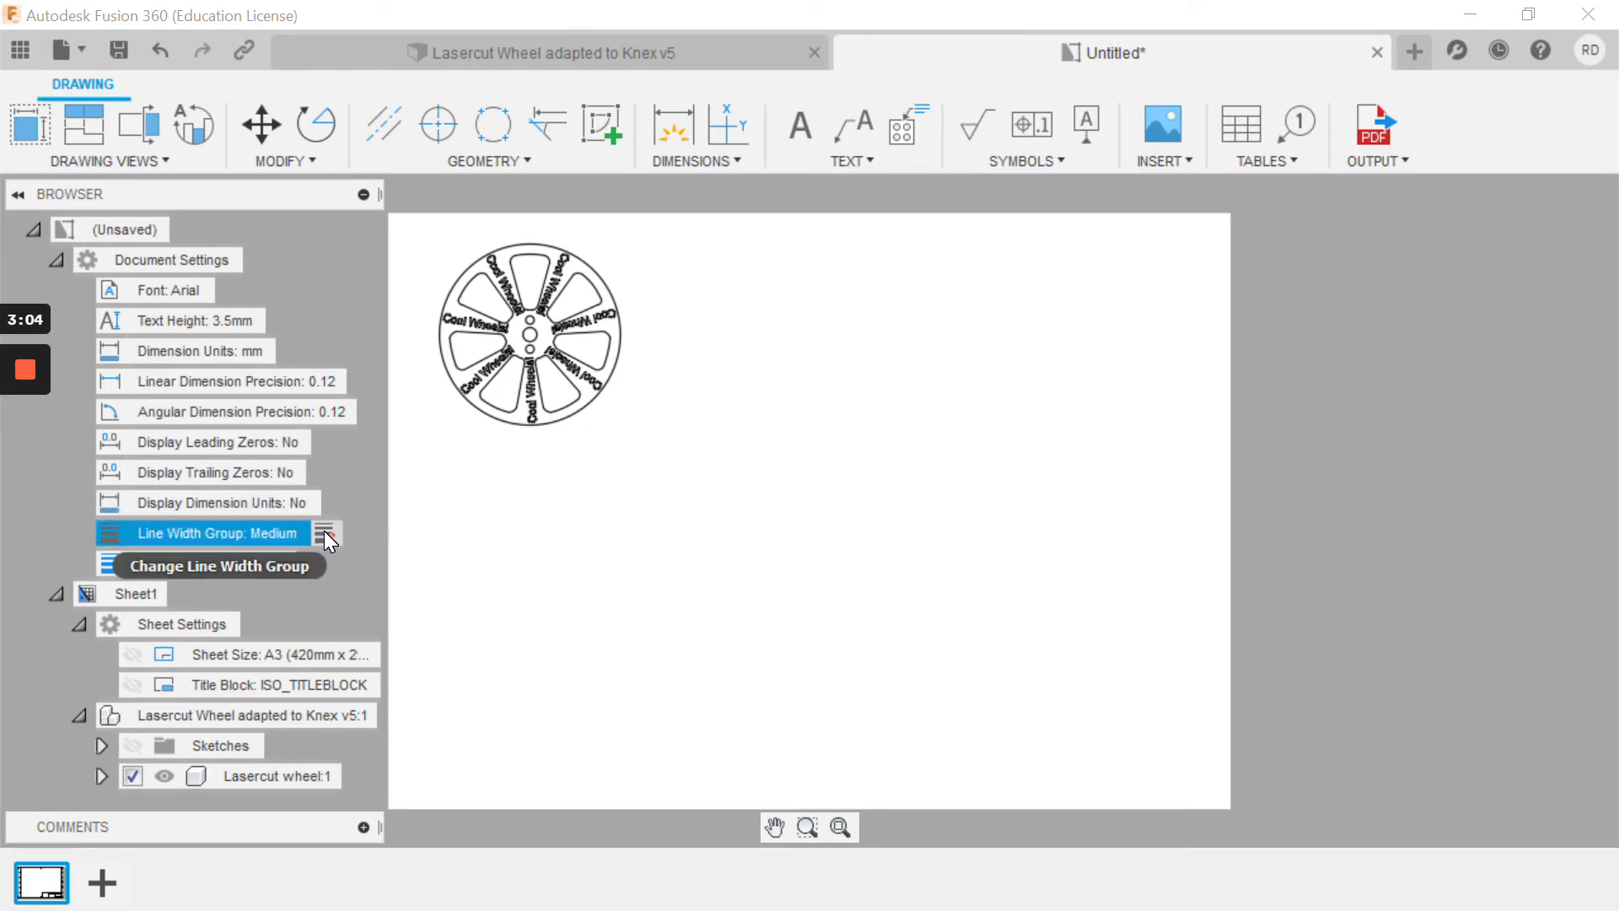
click(324, 533)
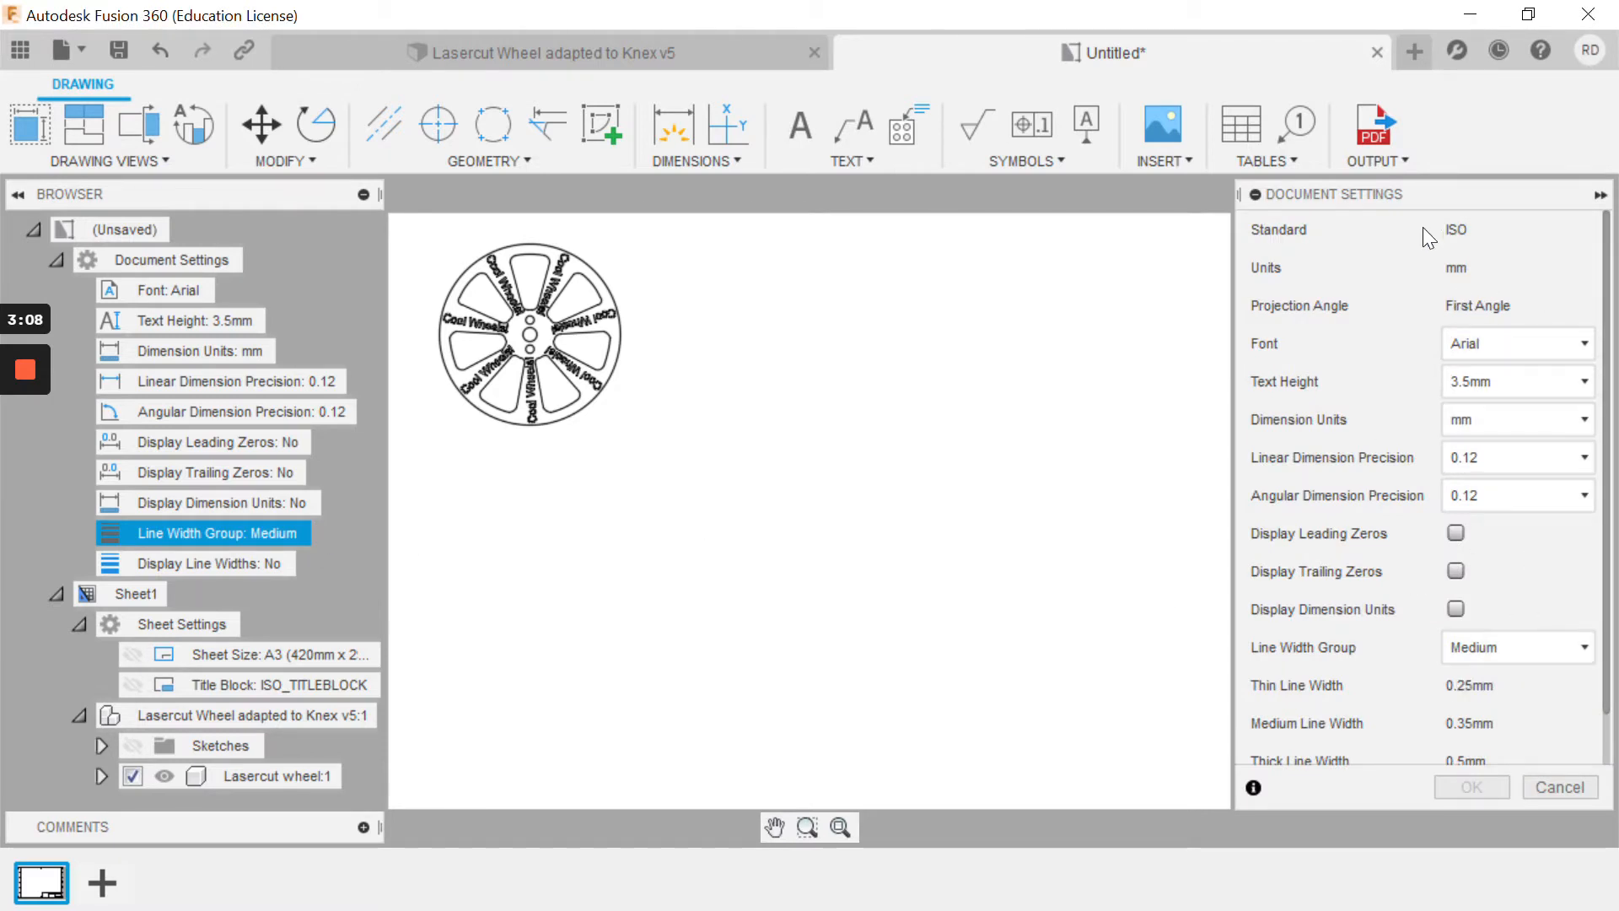
scroll(1423, 605, down, 1)
scroll(1422, 605, up, 1)
scroll(1423, 604, down, 1)
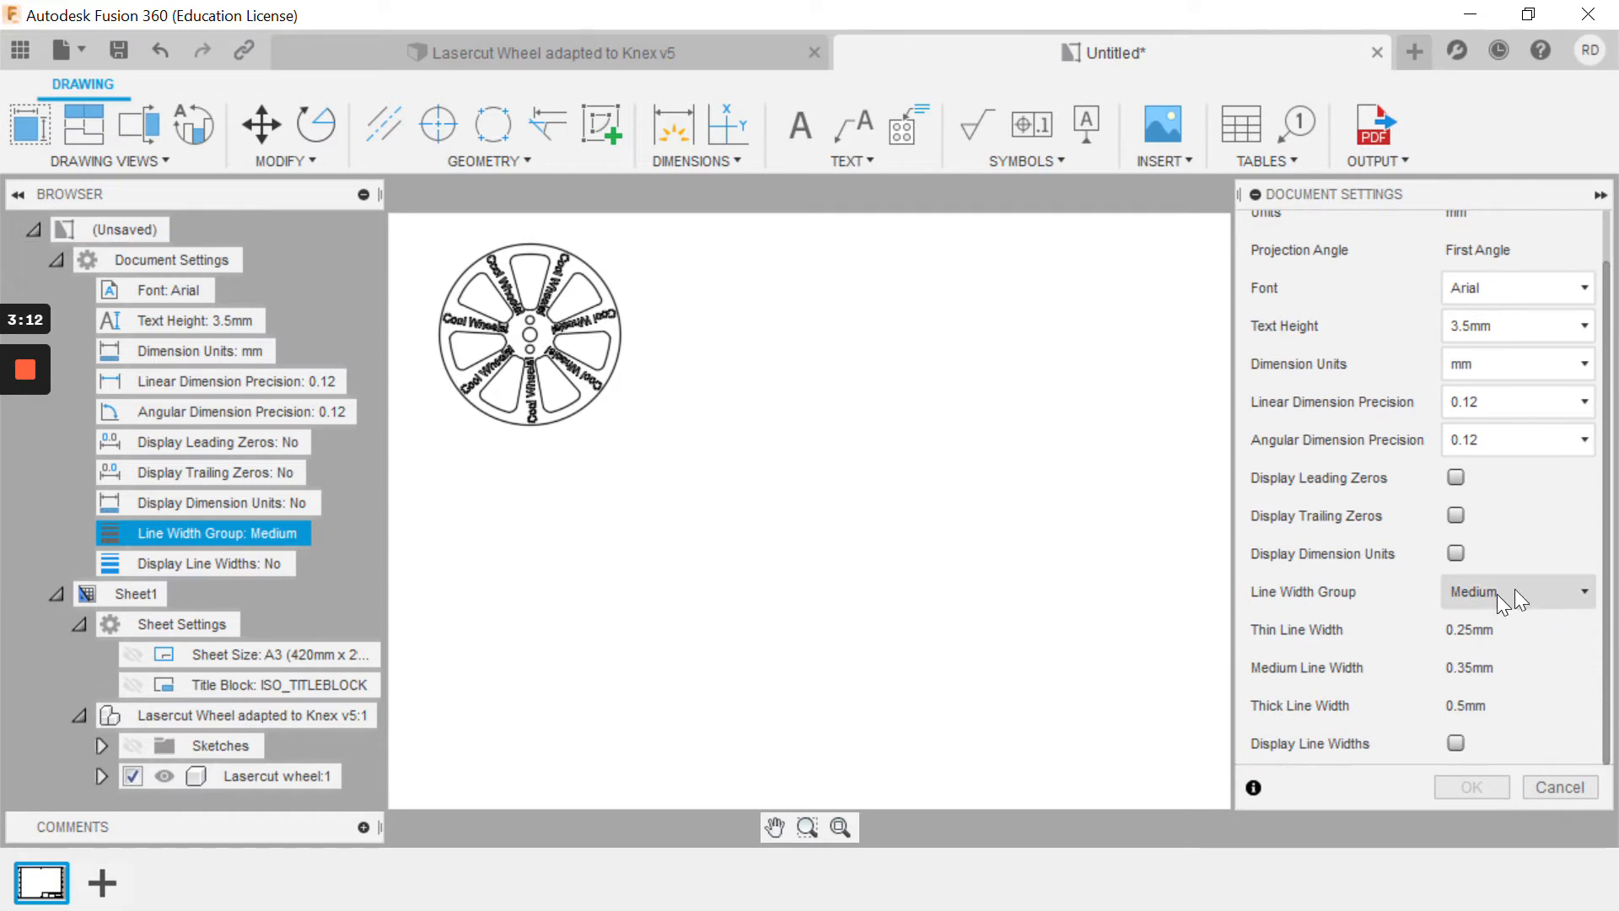
click(1587, 597)
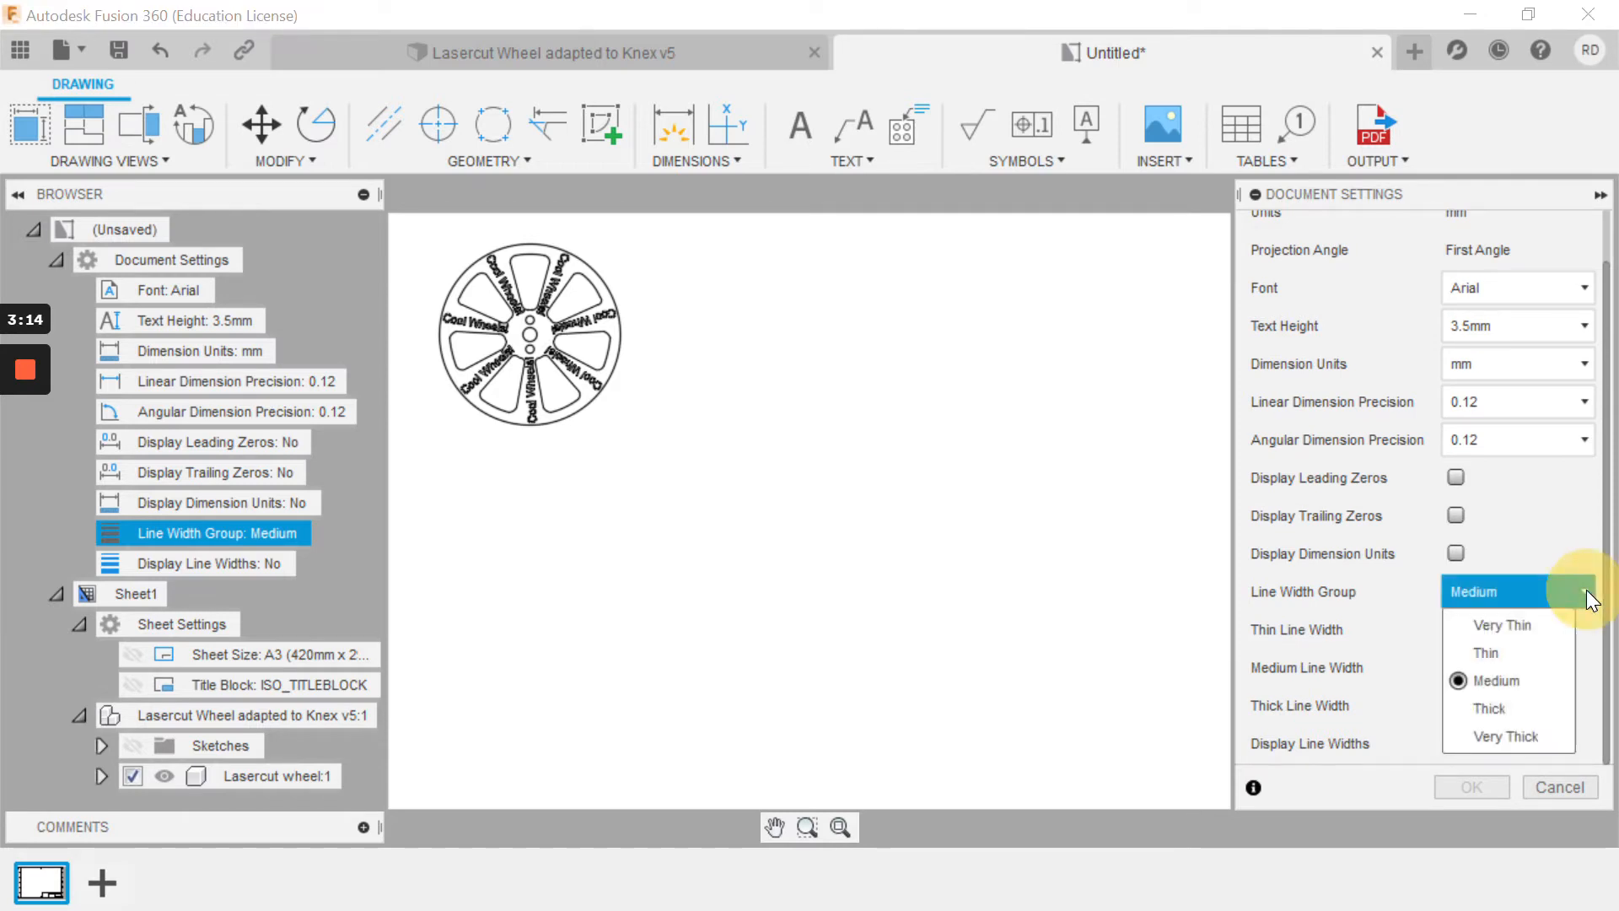
click(1528, 623)
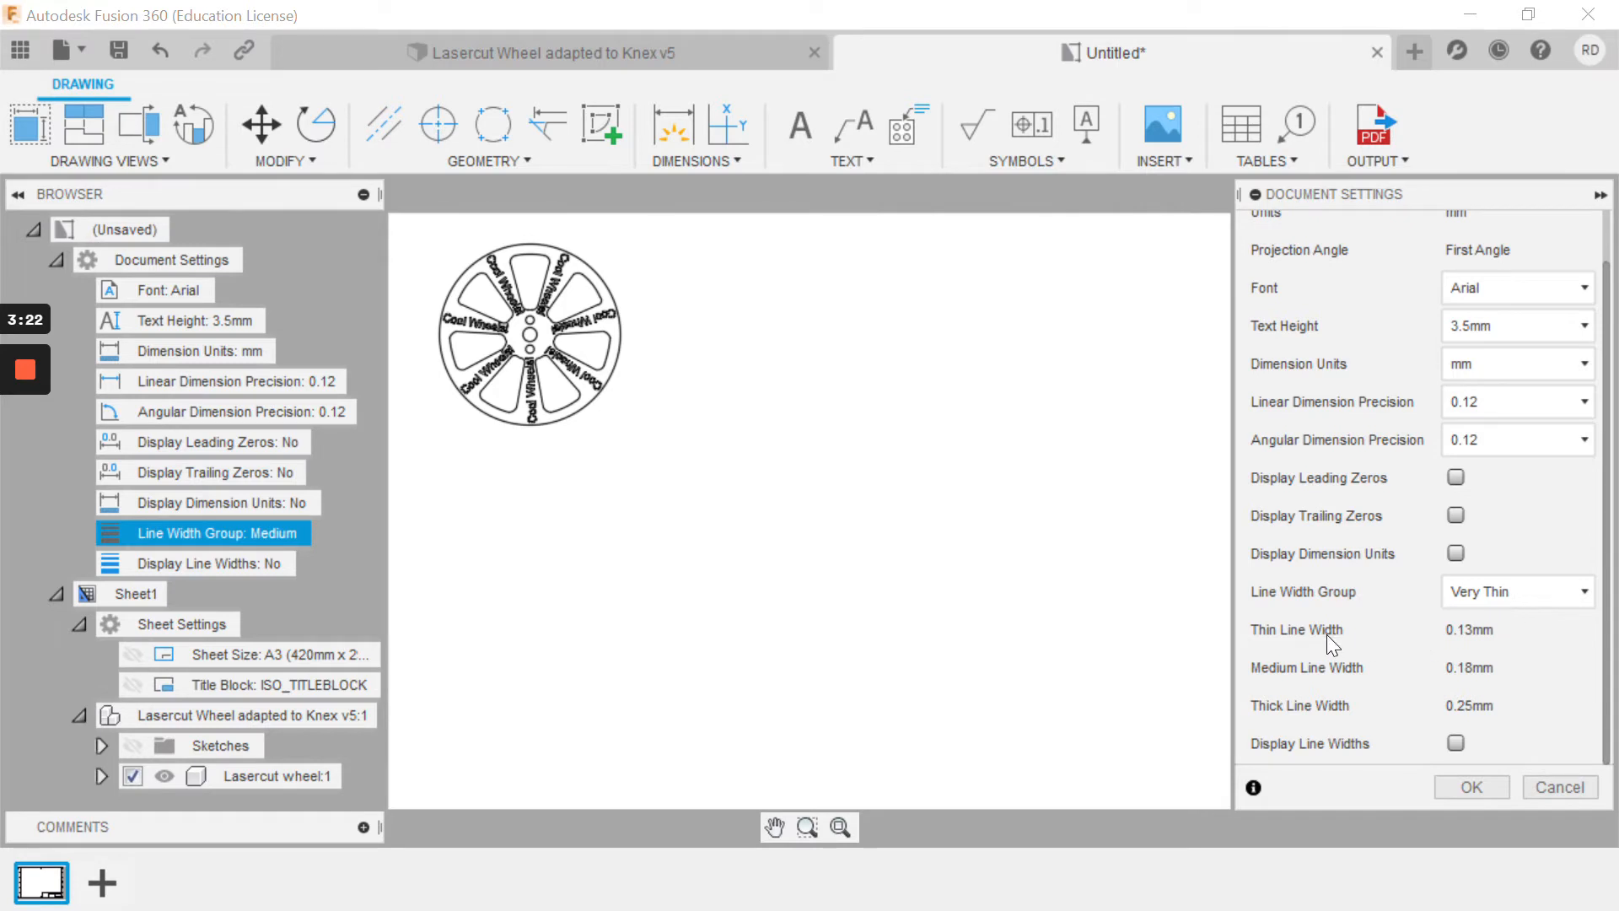
click(1571, 590)
click(1500, 680)
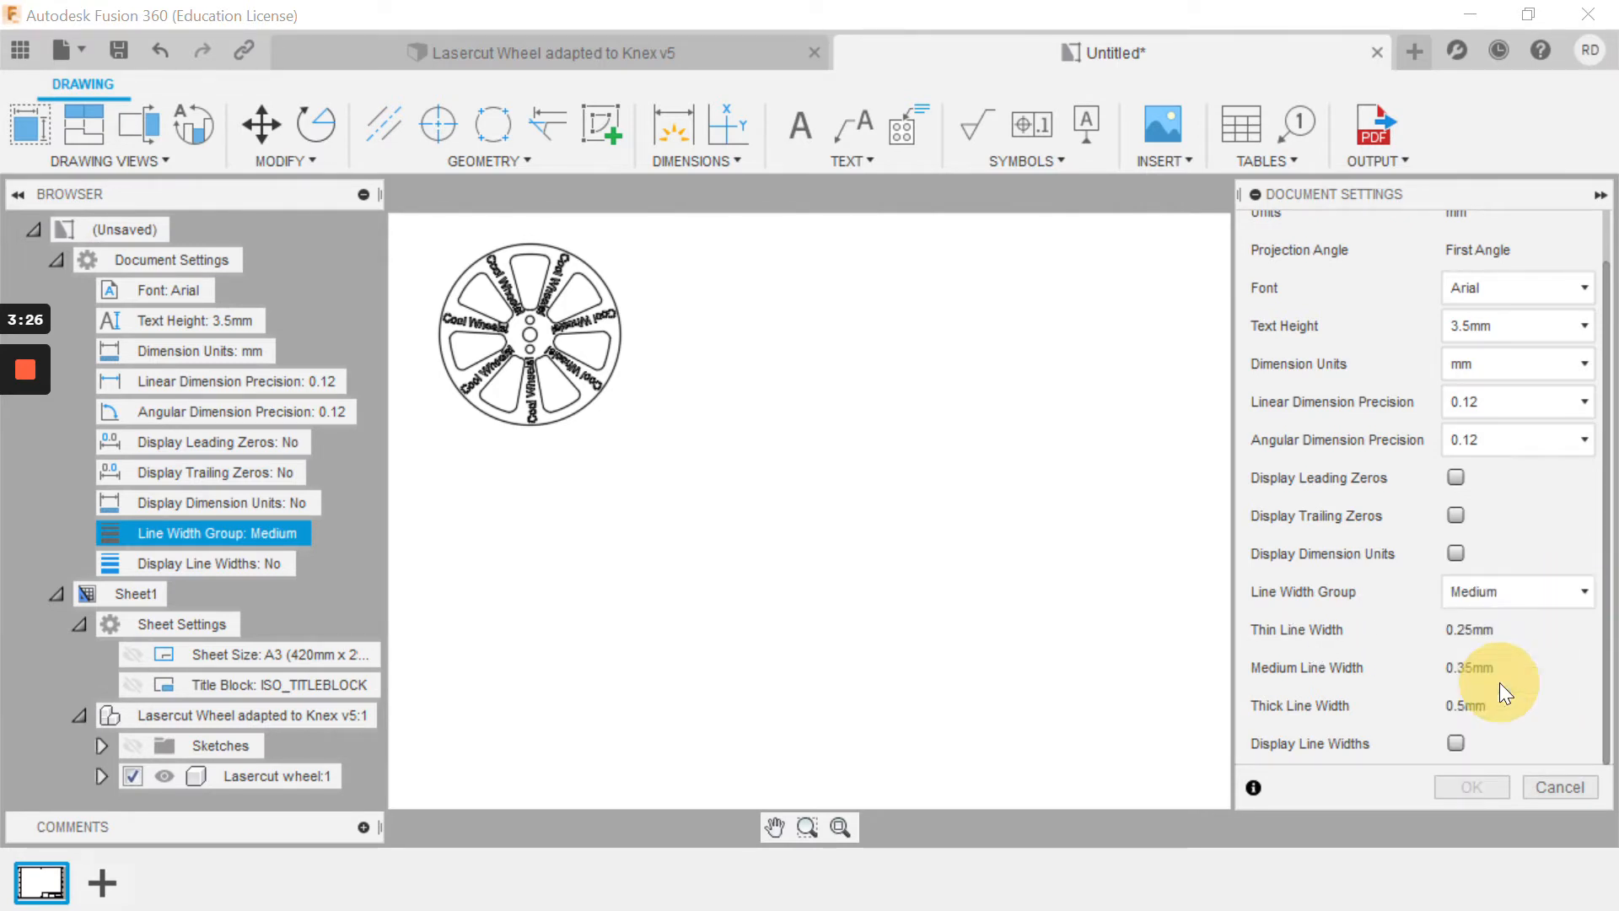
click(1547, 589)
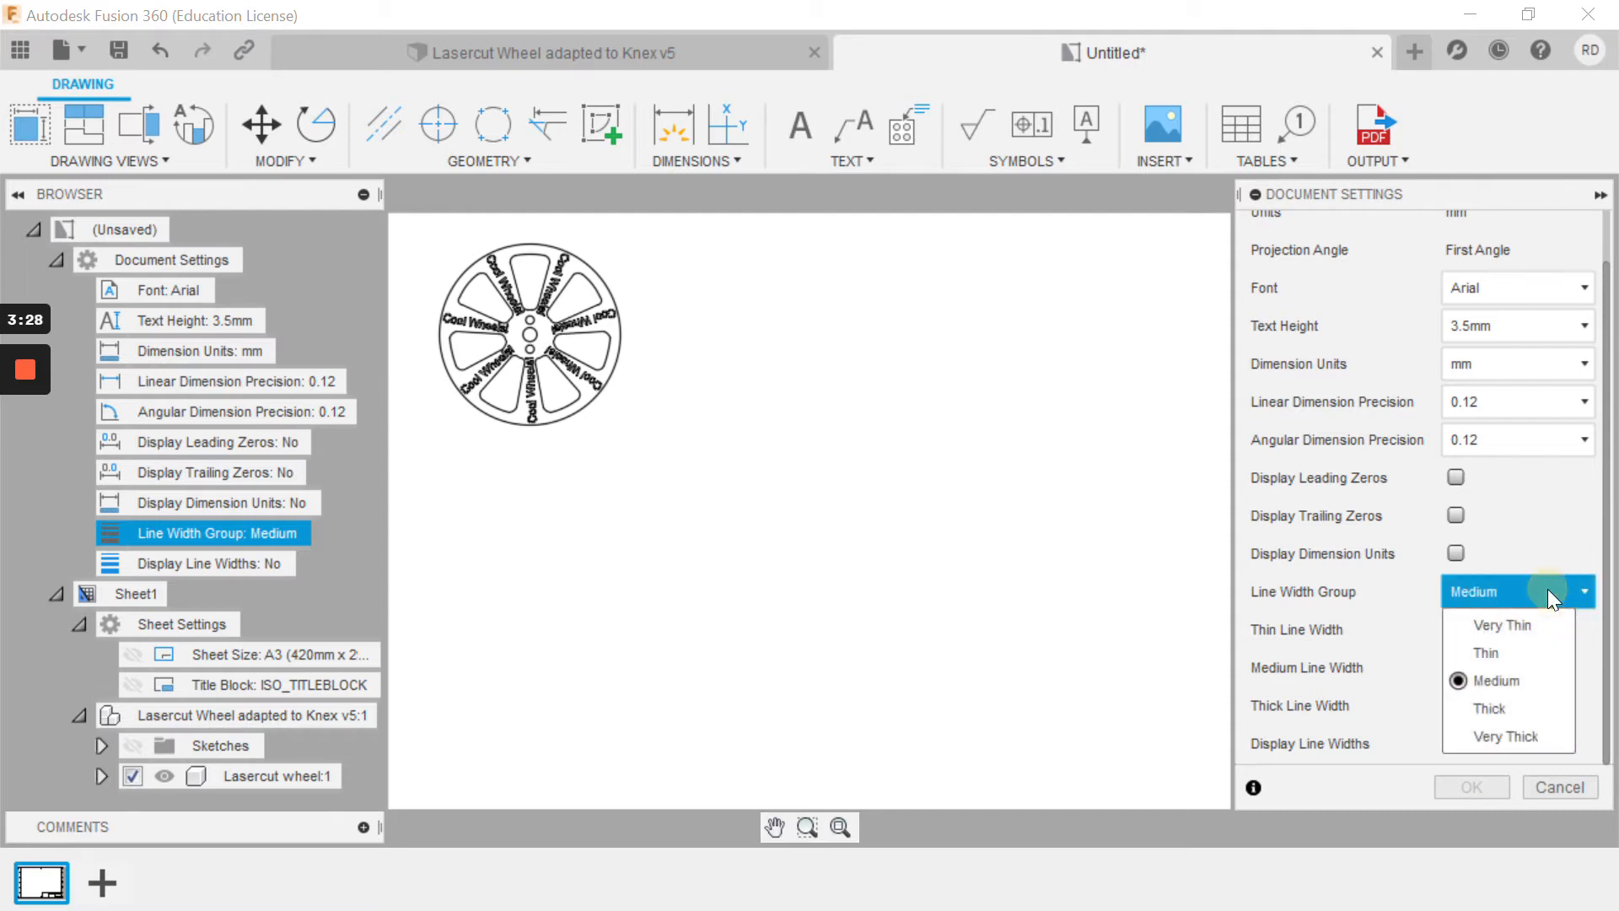
click(1485, 626)
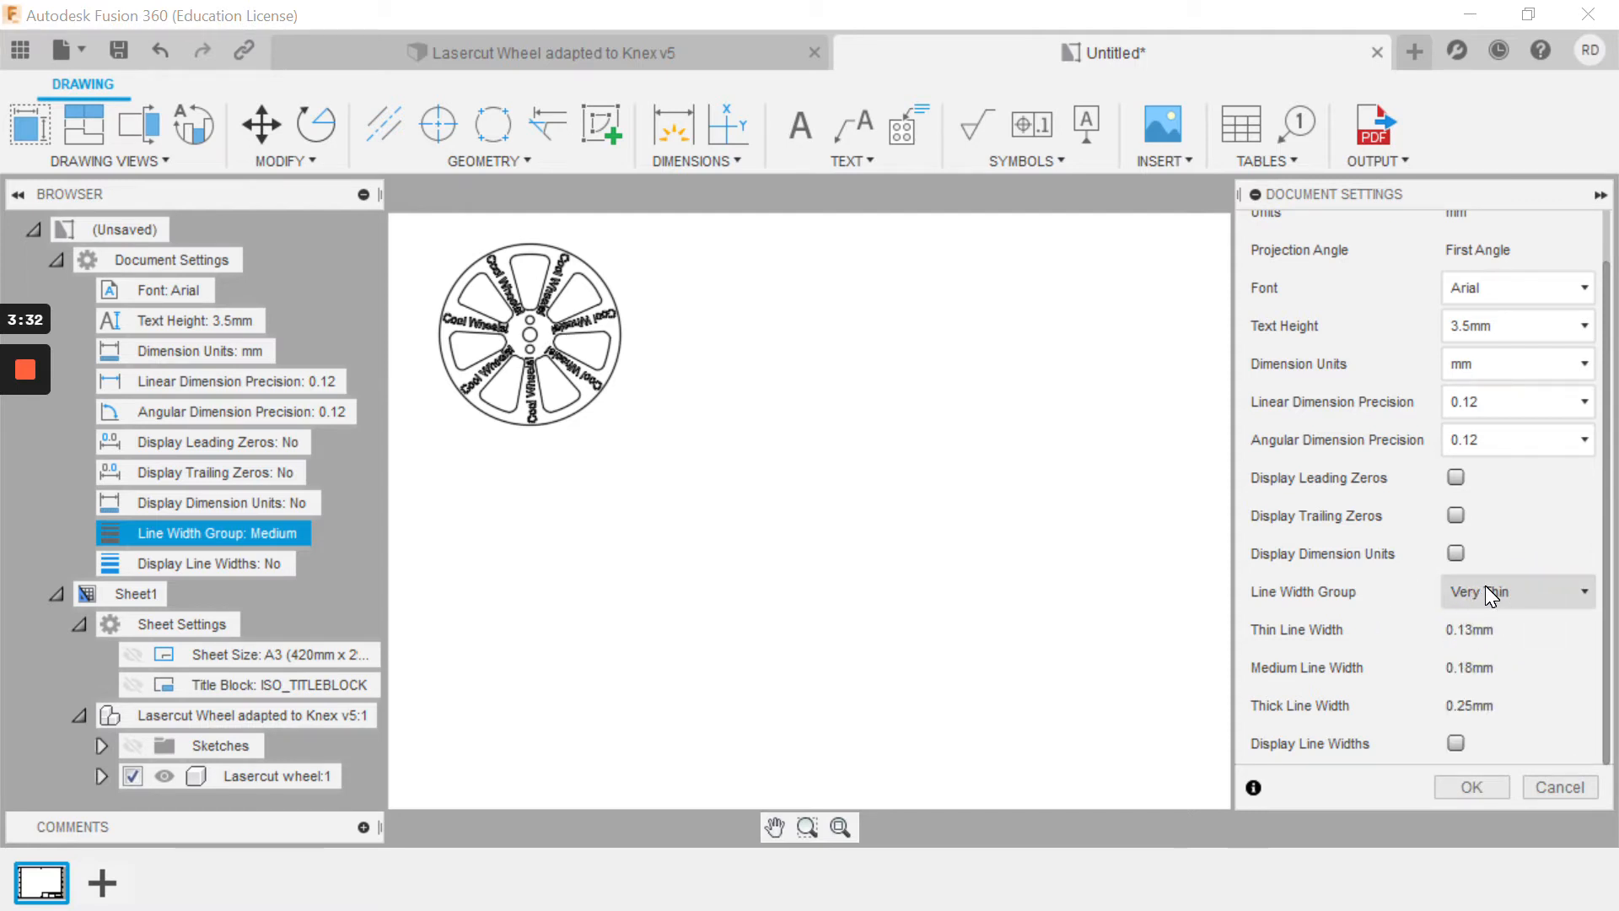
click(1472, 787)
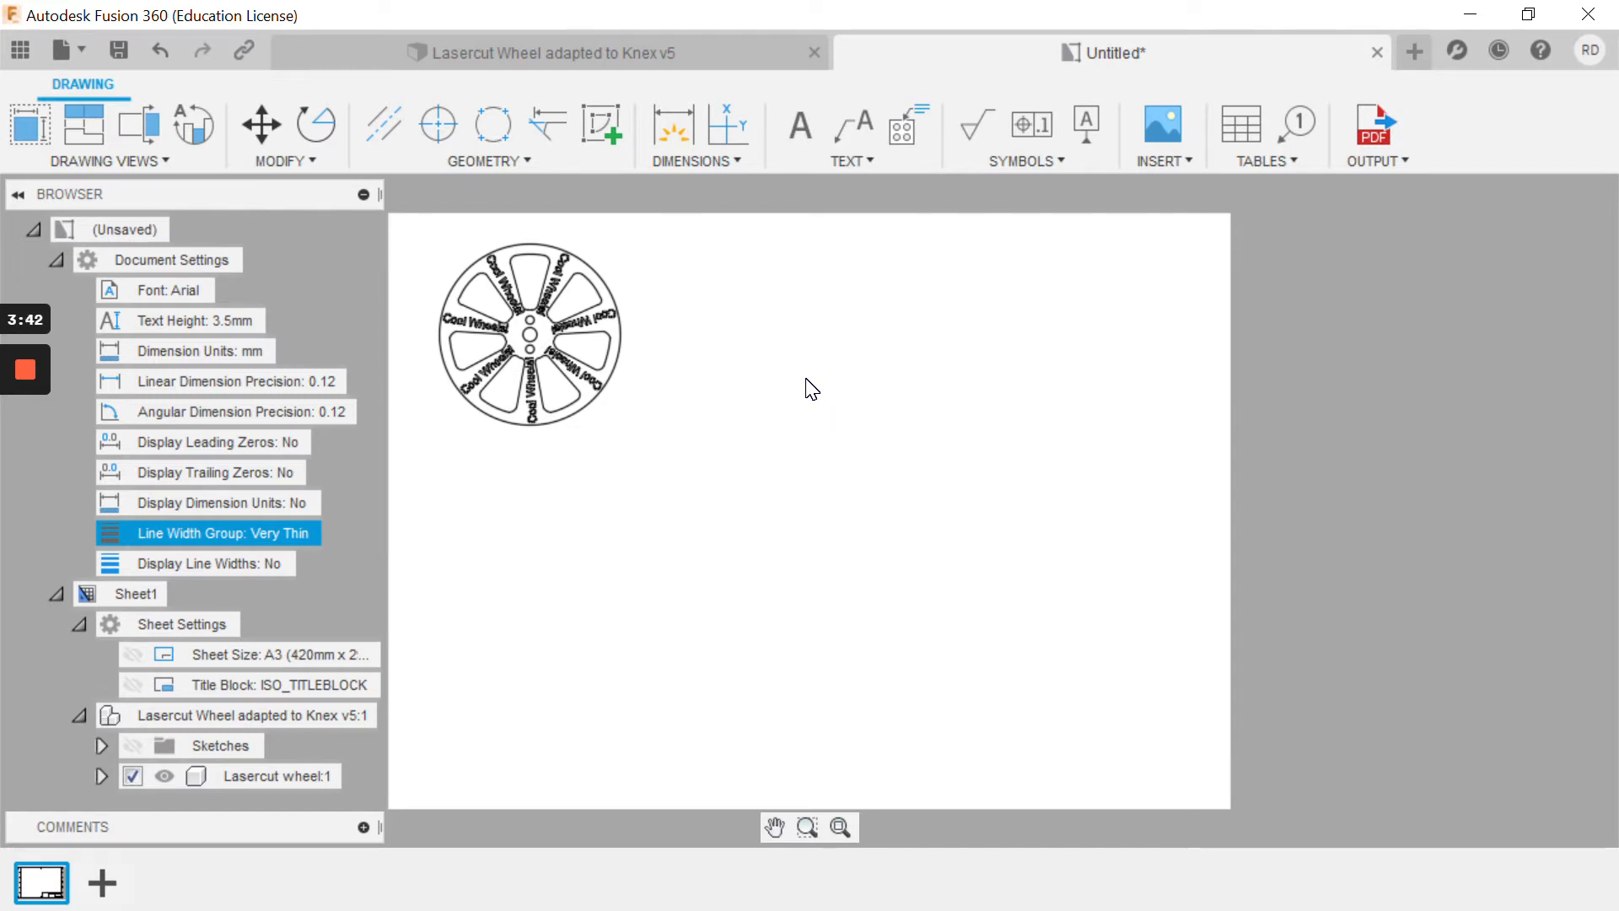
Output all sheets to a PDF file named Cool Wheel in the Downloads folder, keeping lineweights on
click(1378, 124)
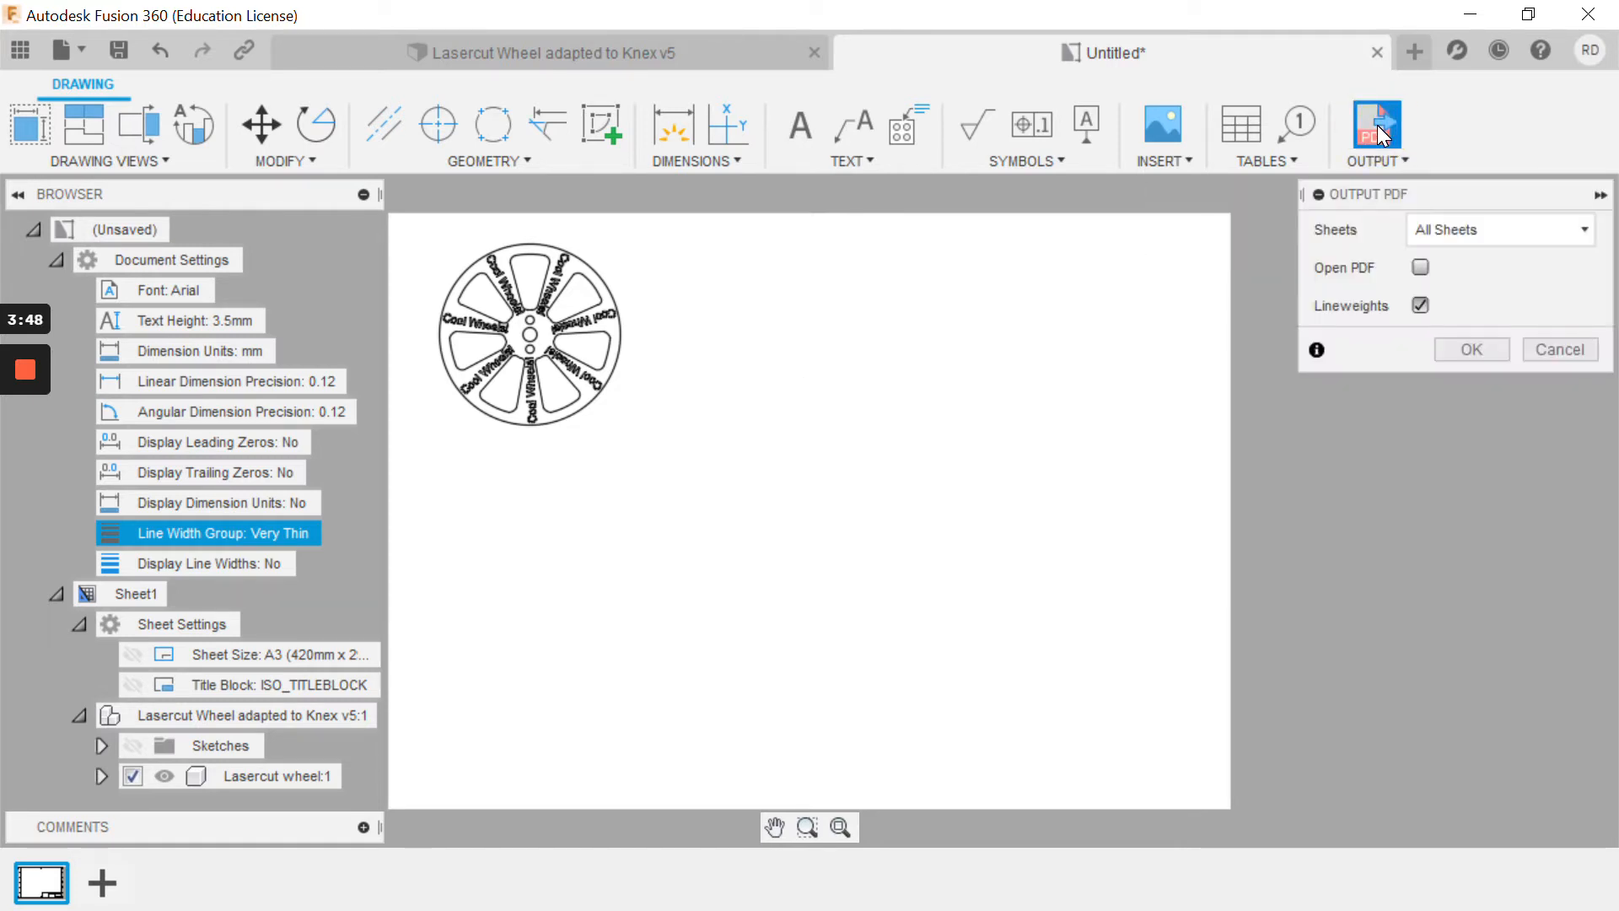
click(1472, 349)
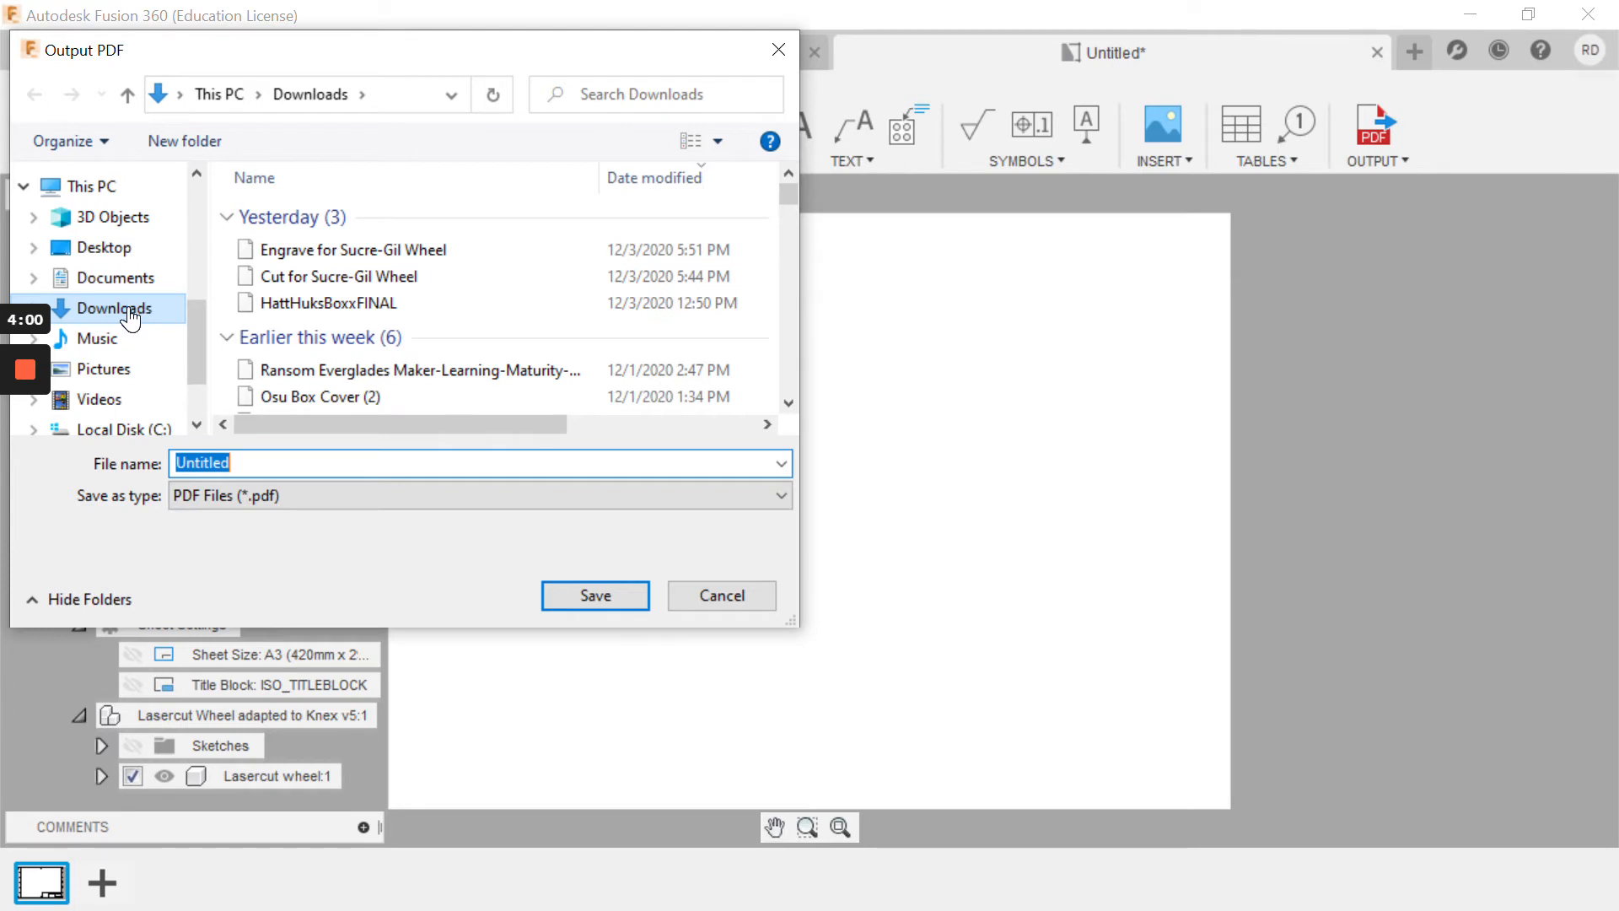
click(245, 462)
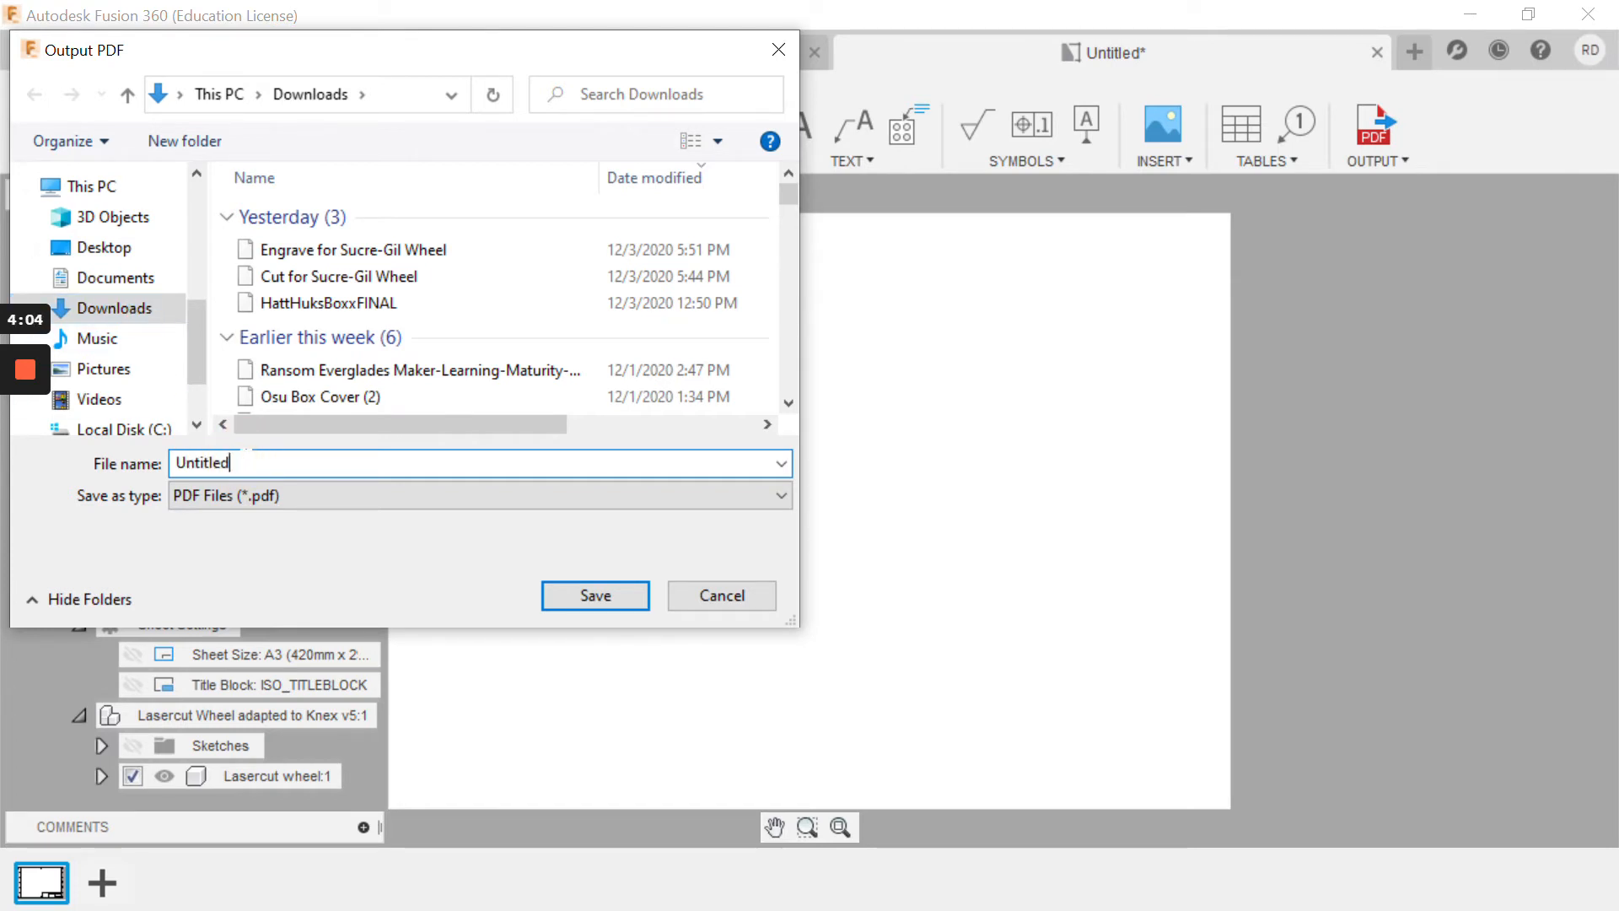
text(Coo)
key(BackSpace)
key(BackSpace)
key(BackSpace)
key(BackSpace)
key(BackSpace)
key(BackSpace)
key(BackSpace)
key(BackSpace)
key(BackSpace)
key(BackSpace)
key(BackSpace)
text(Coool)
key(BackSpace)
key(BackSpace)
text(l Wheel)
click(616, 599)
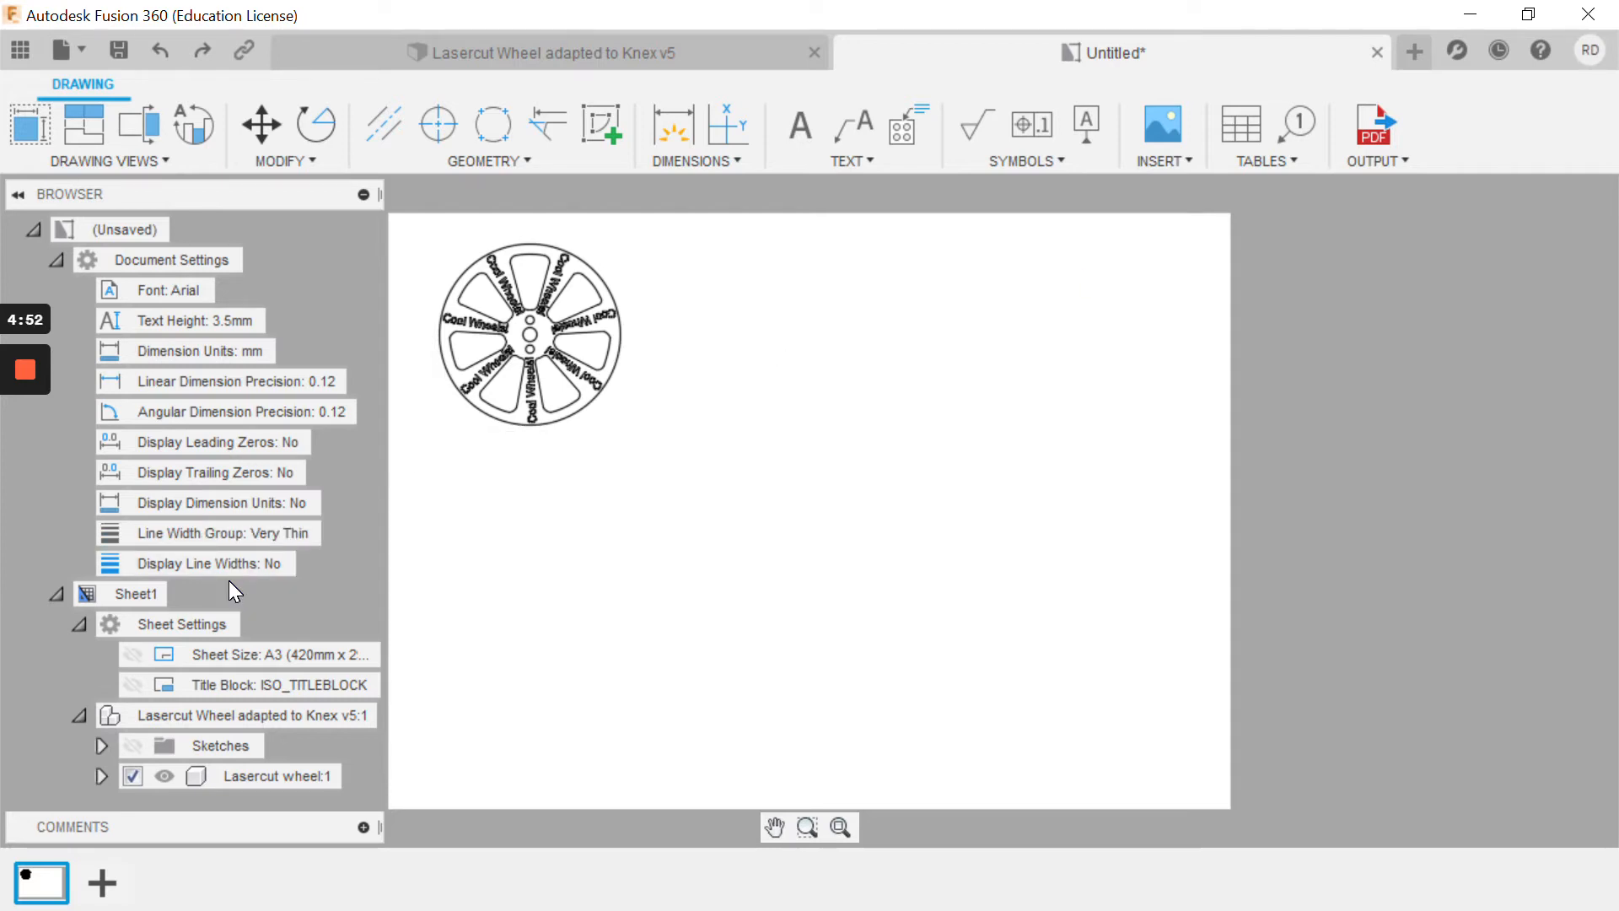
click(59, 262)
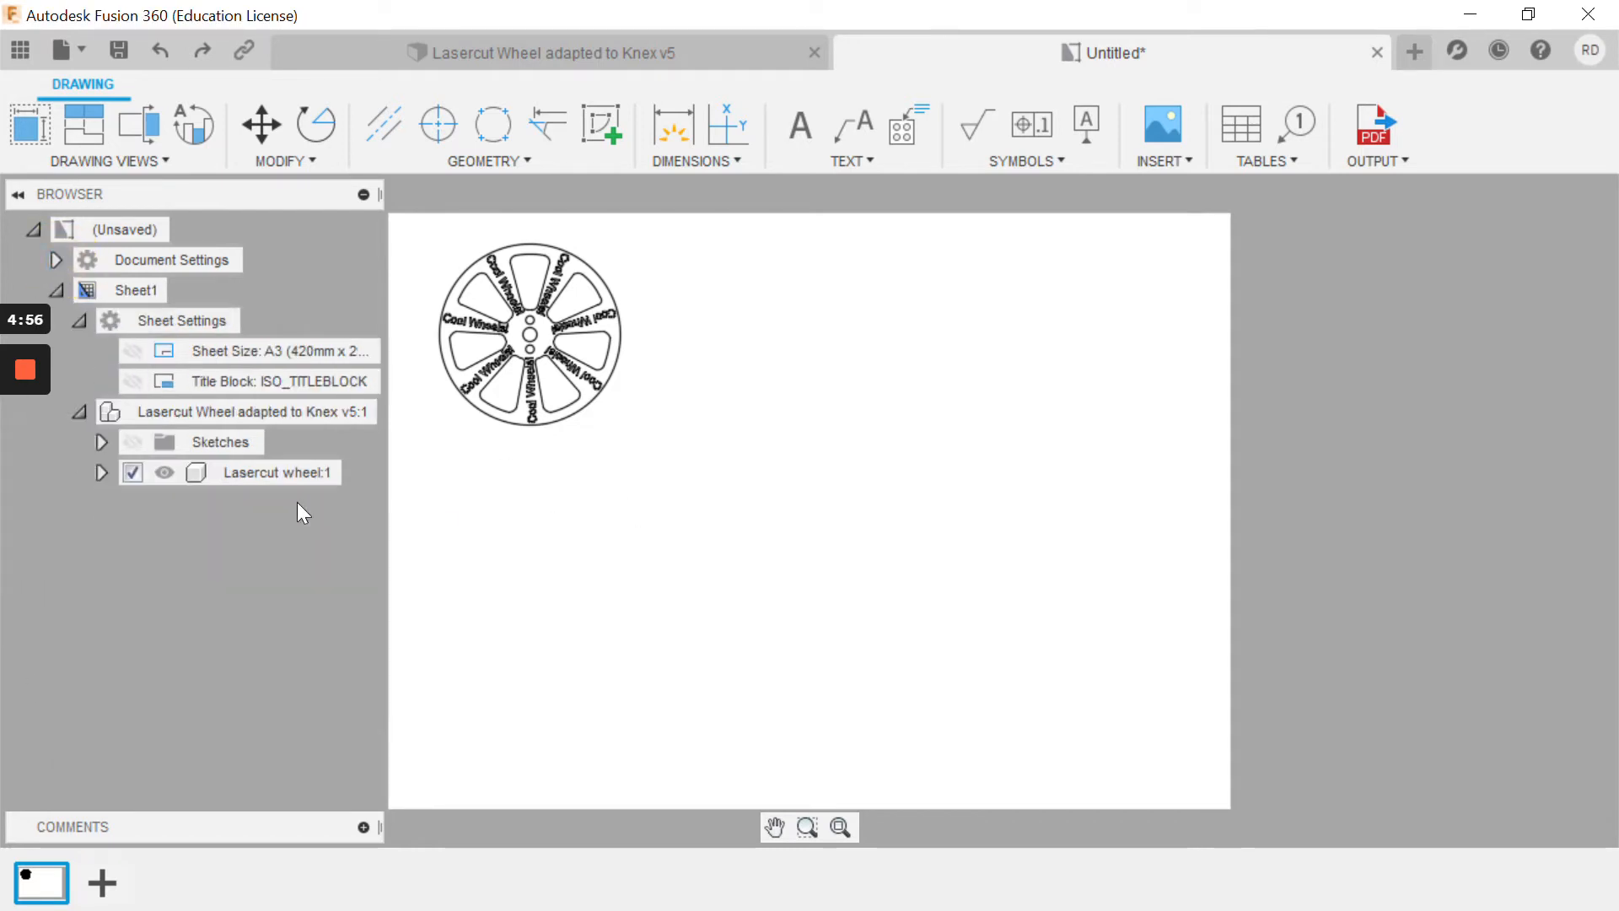
click(102, 472)
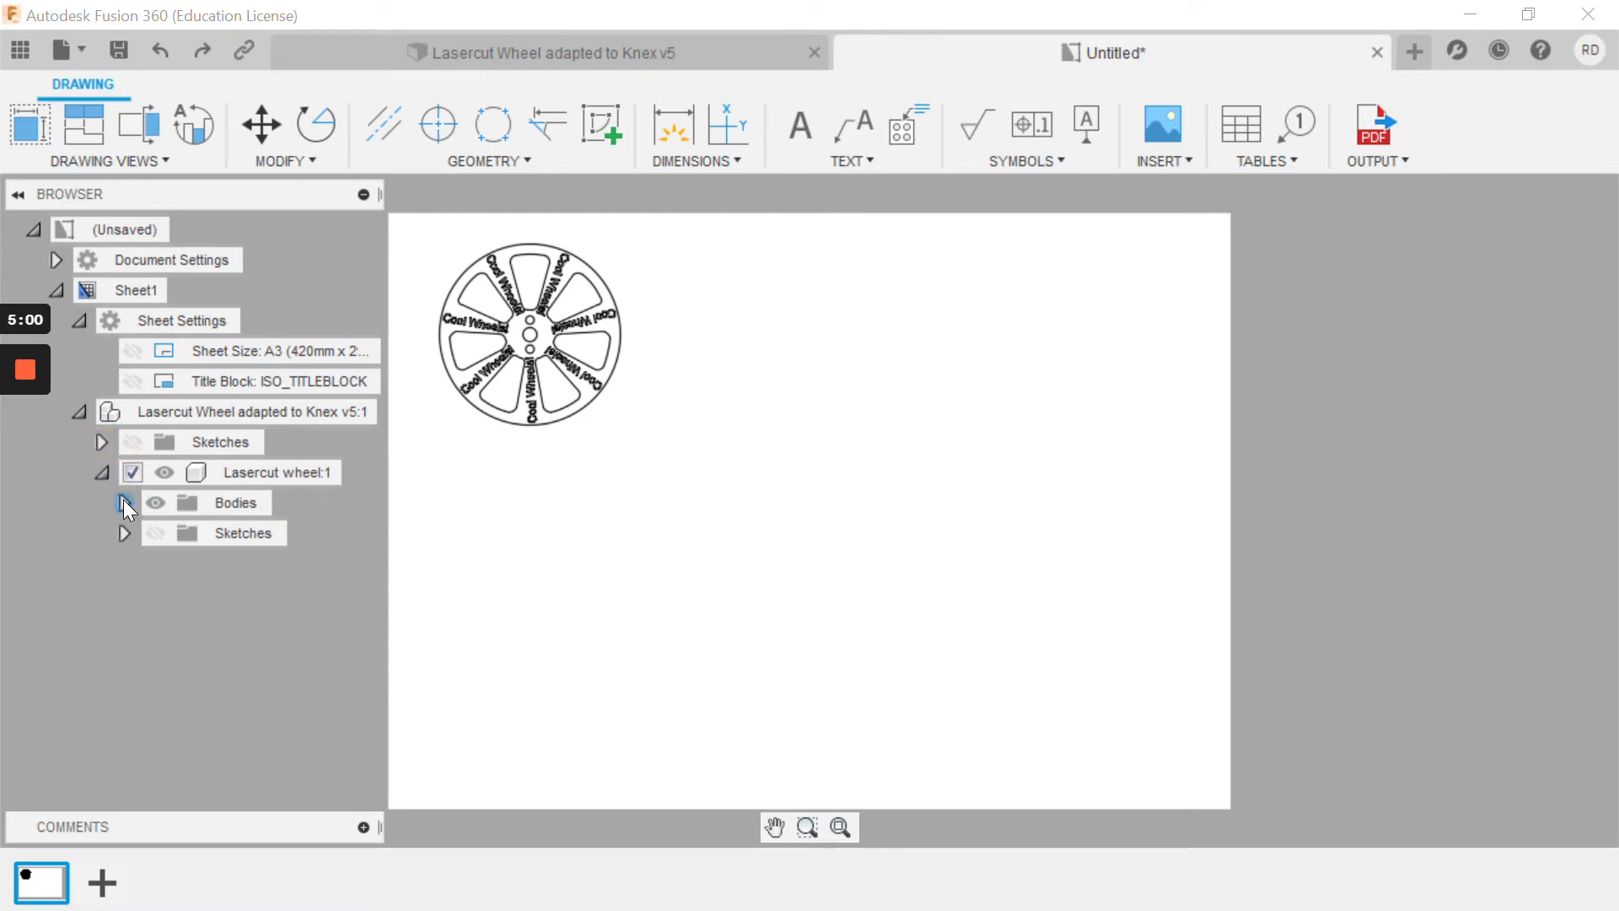
click(119, 538)
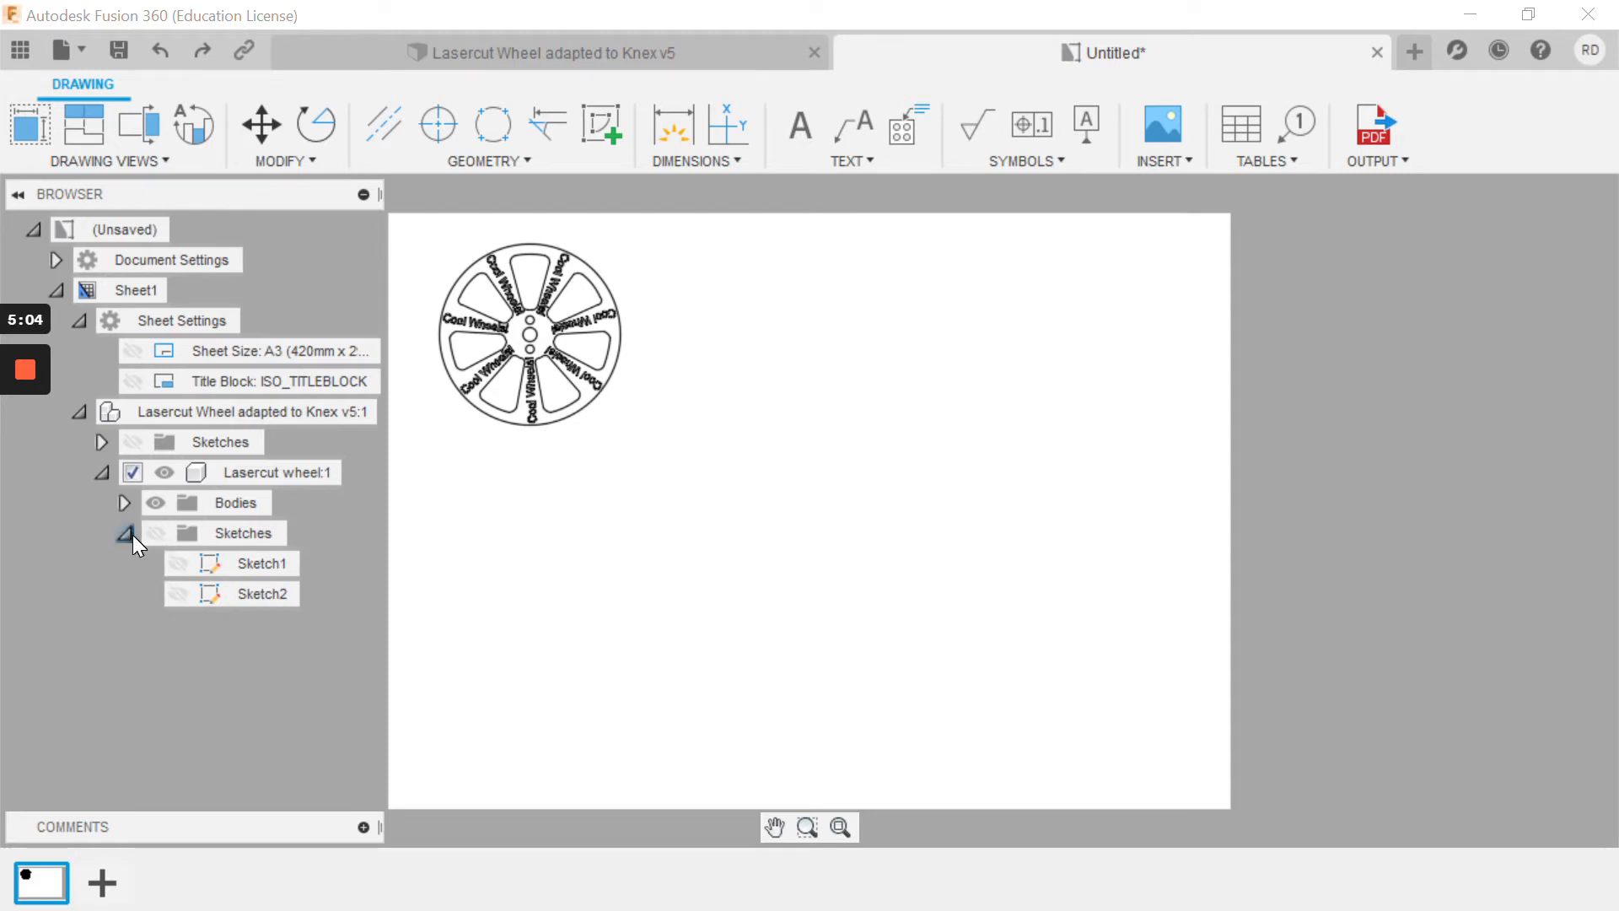
click(128, 535)
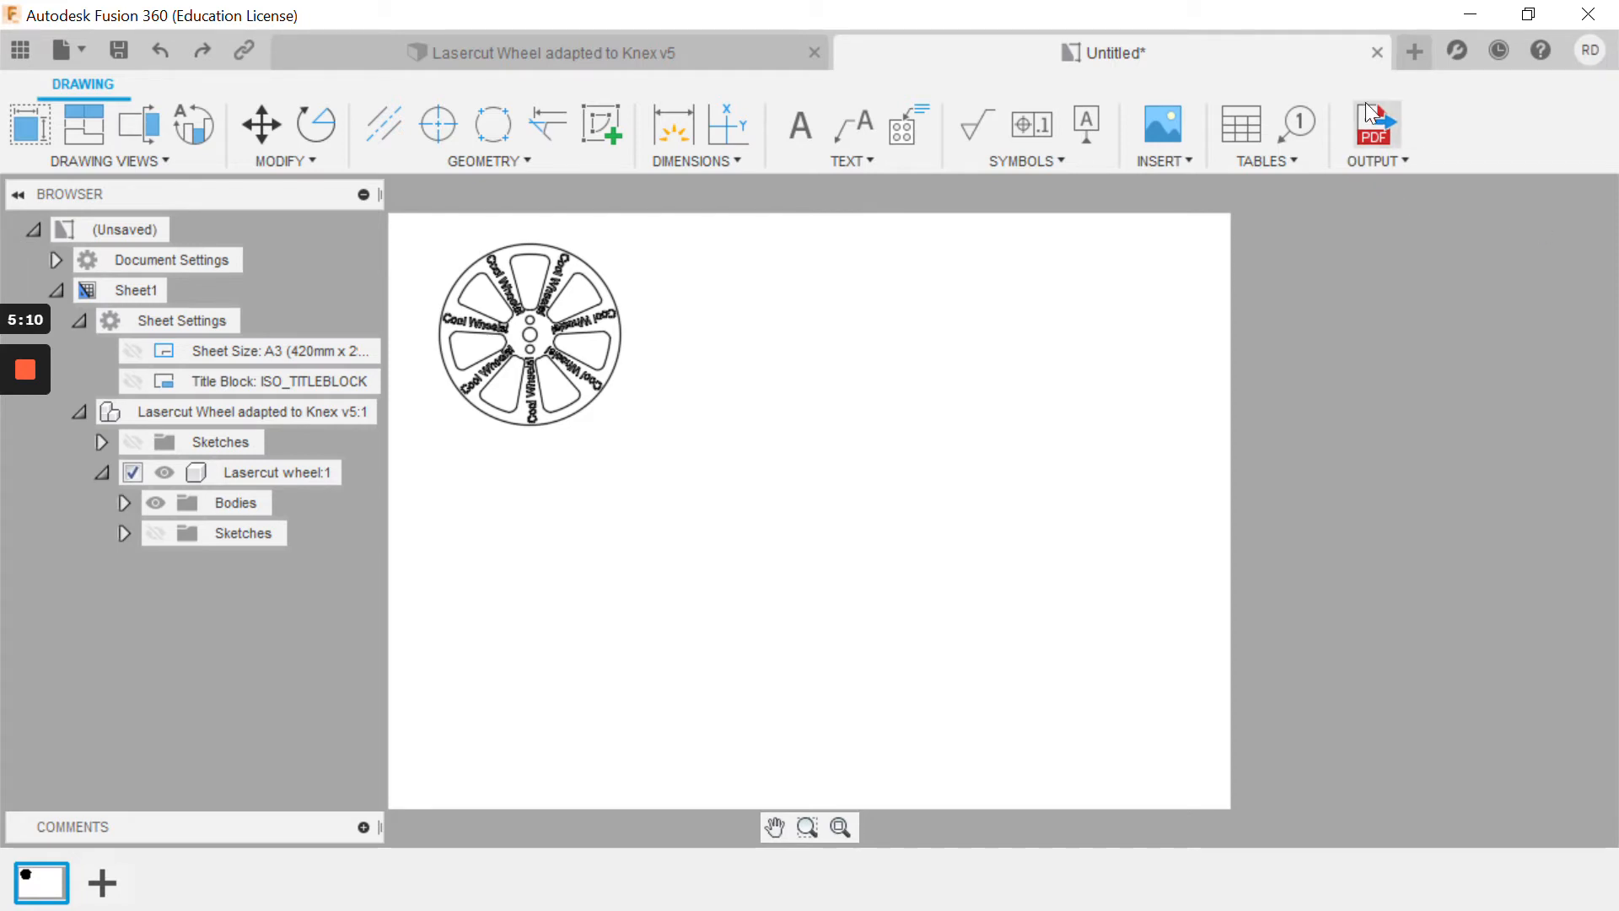
Close the drawing without saving and roll the wheel design's timeline back to just before the Cool Wheels! text sketch
click(1378, 52)
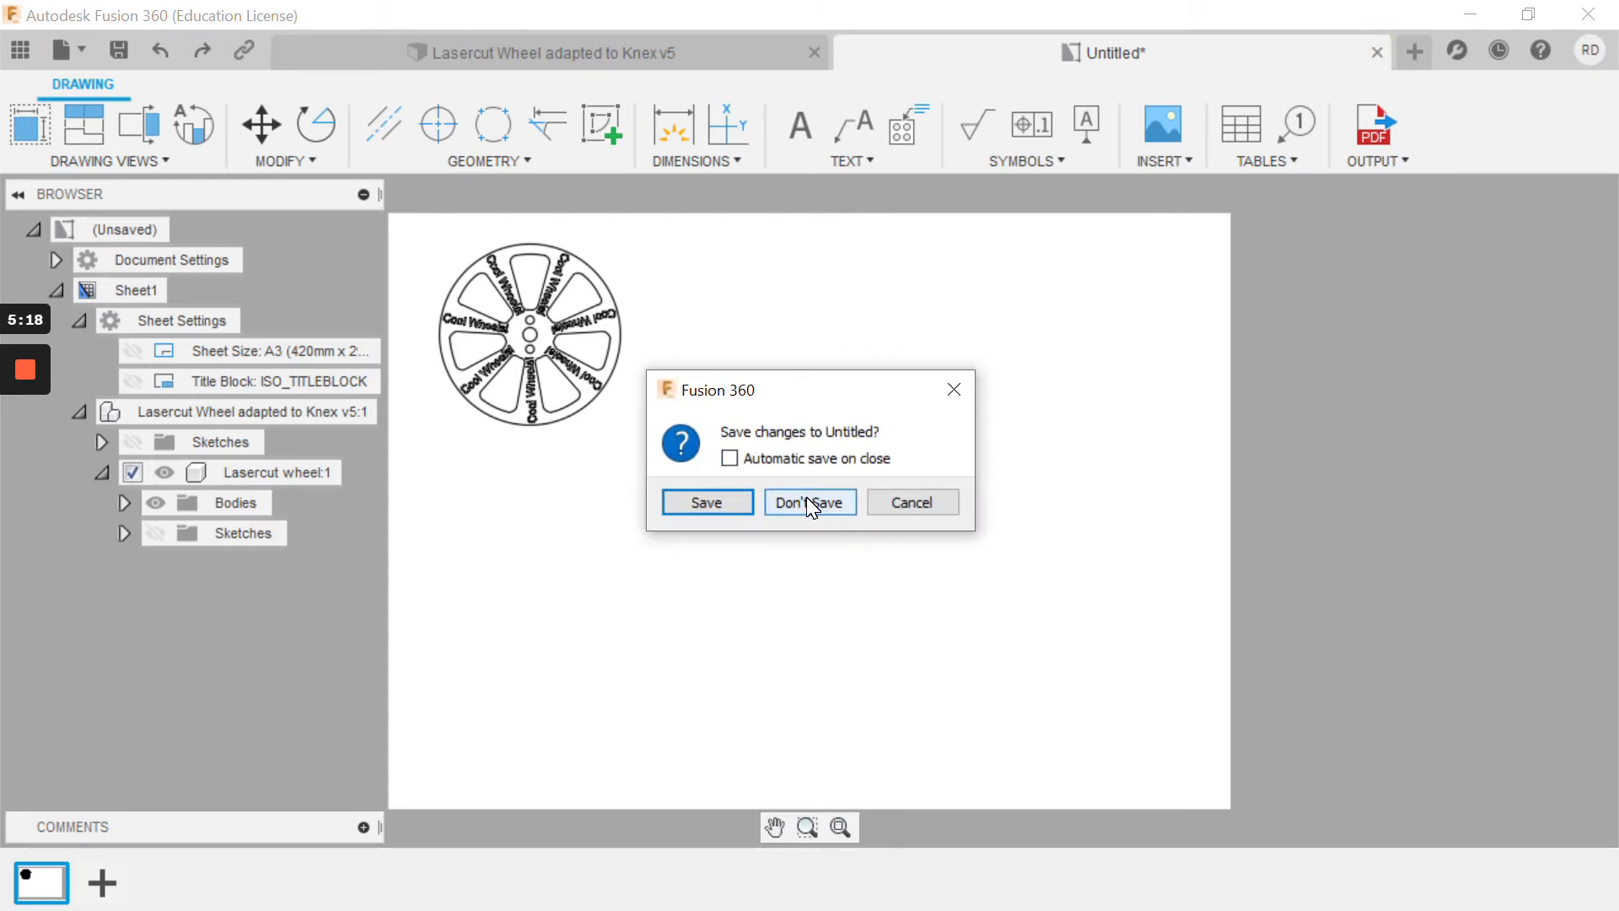
click(808, 504)
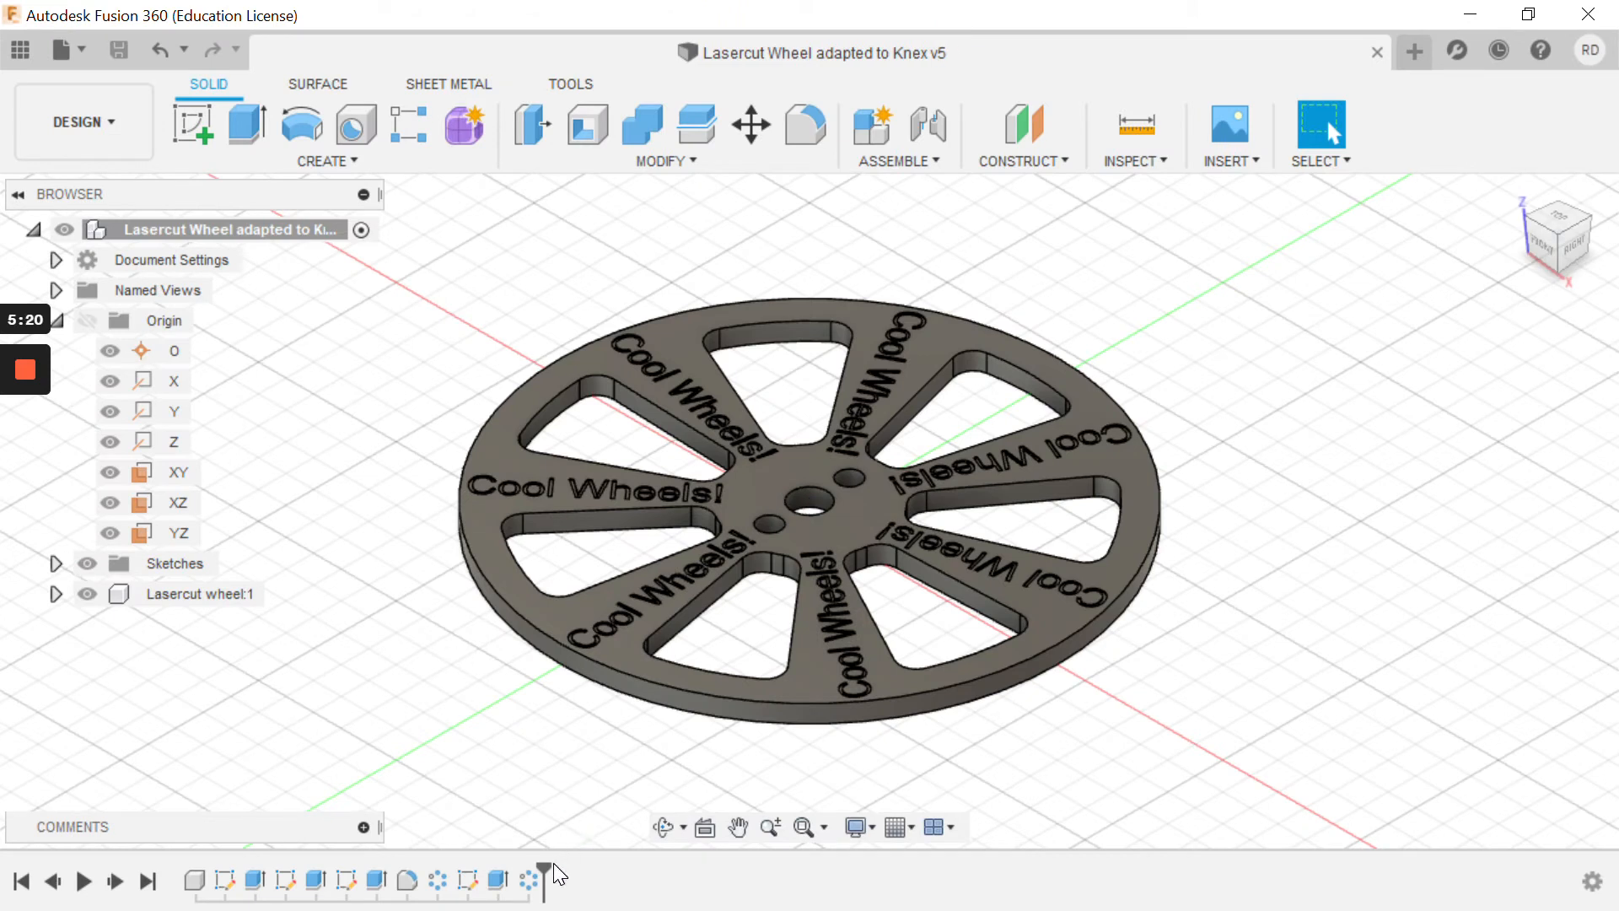
mouse_move(542, 864)
mouse_down()
mouse_move(427, 846)
mouse_move(450, 858)
mouse_up()
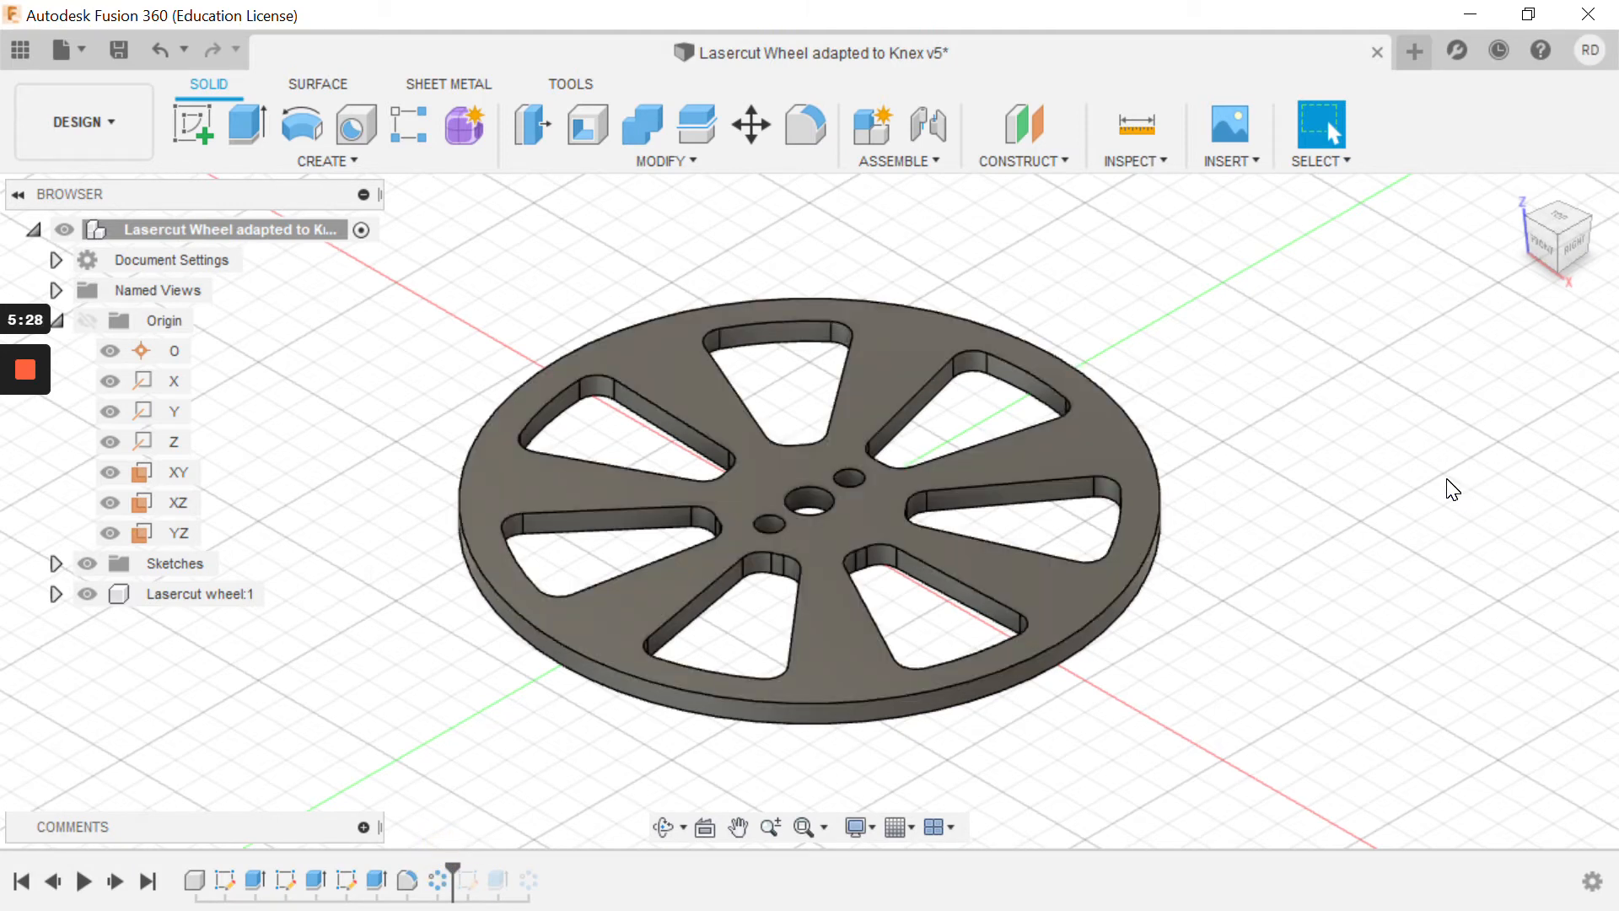
Create a new drawing from the wheel design using the full assembly, ISO standard, mm units and A3 sheet size
click(83, 49)
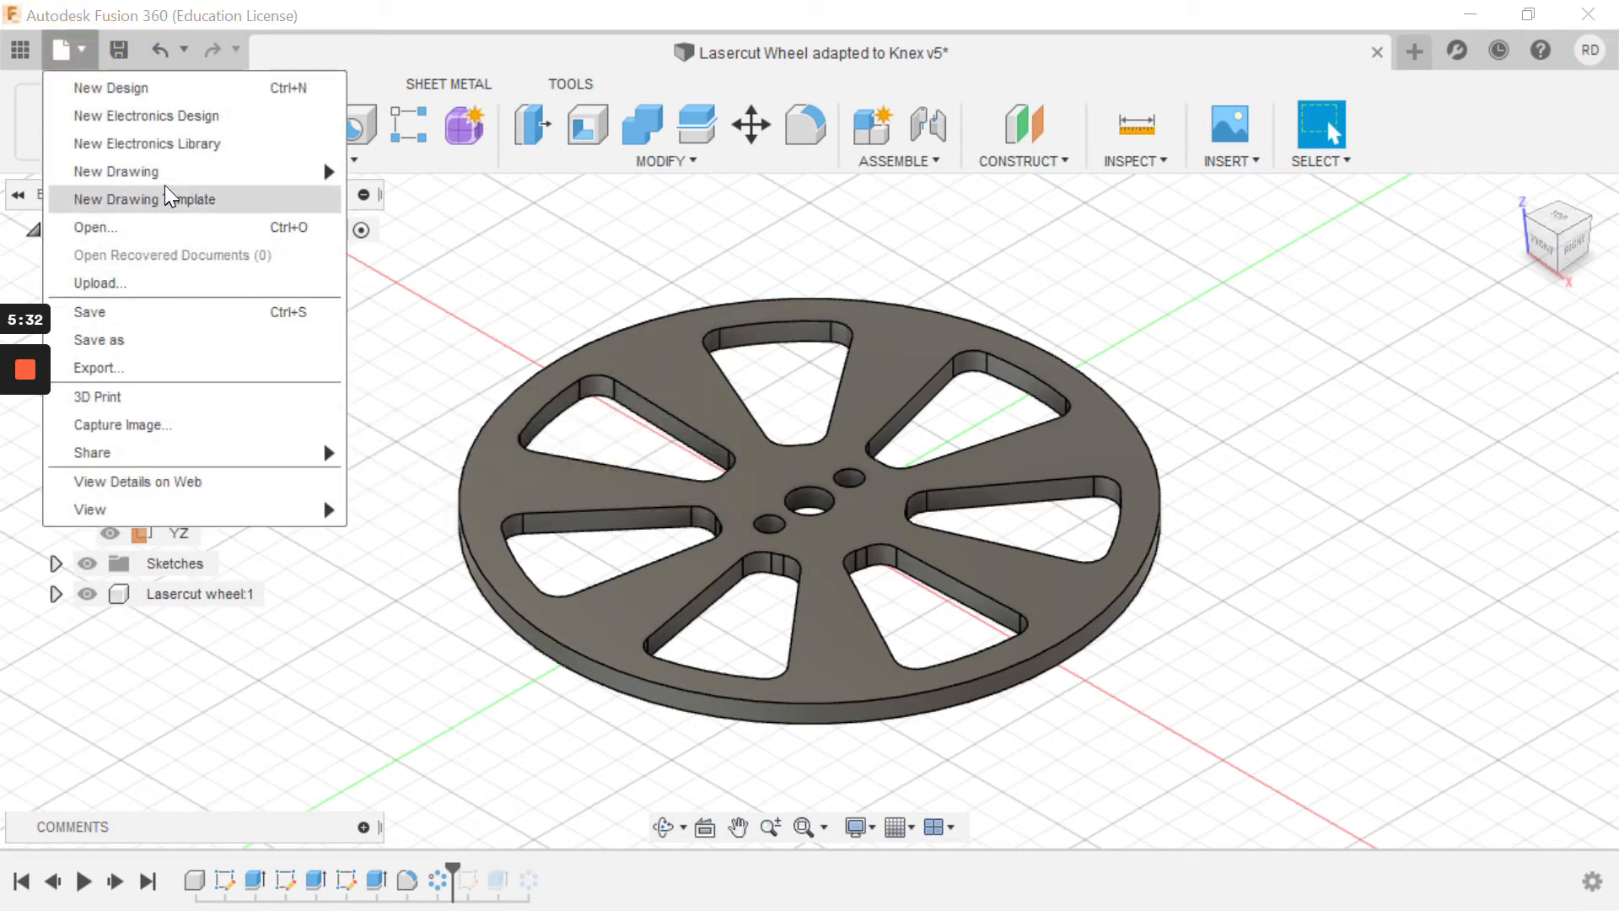
mouse_move(175, 172)
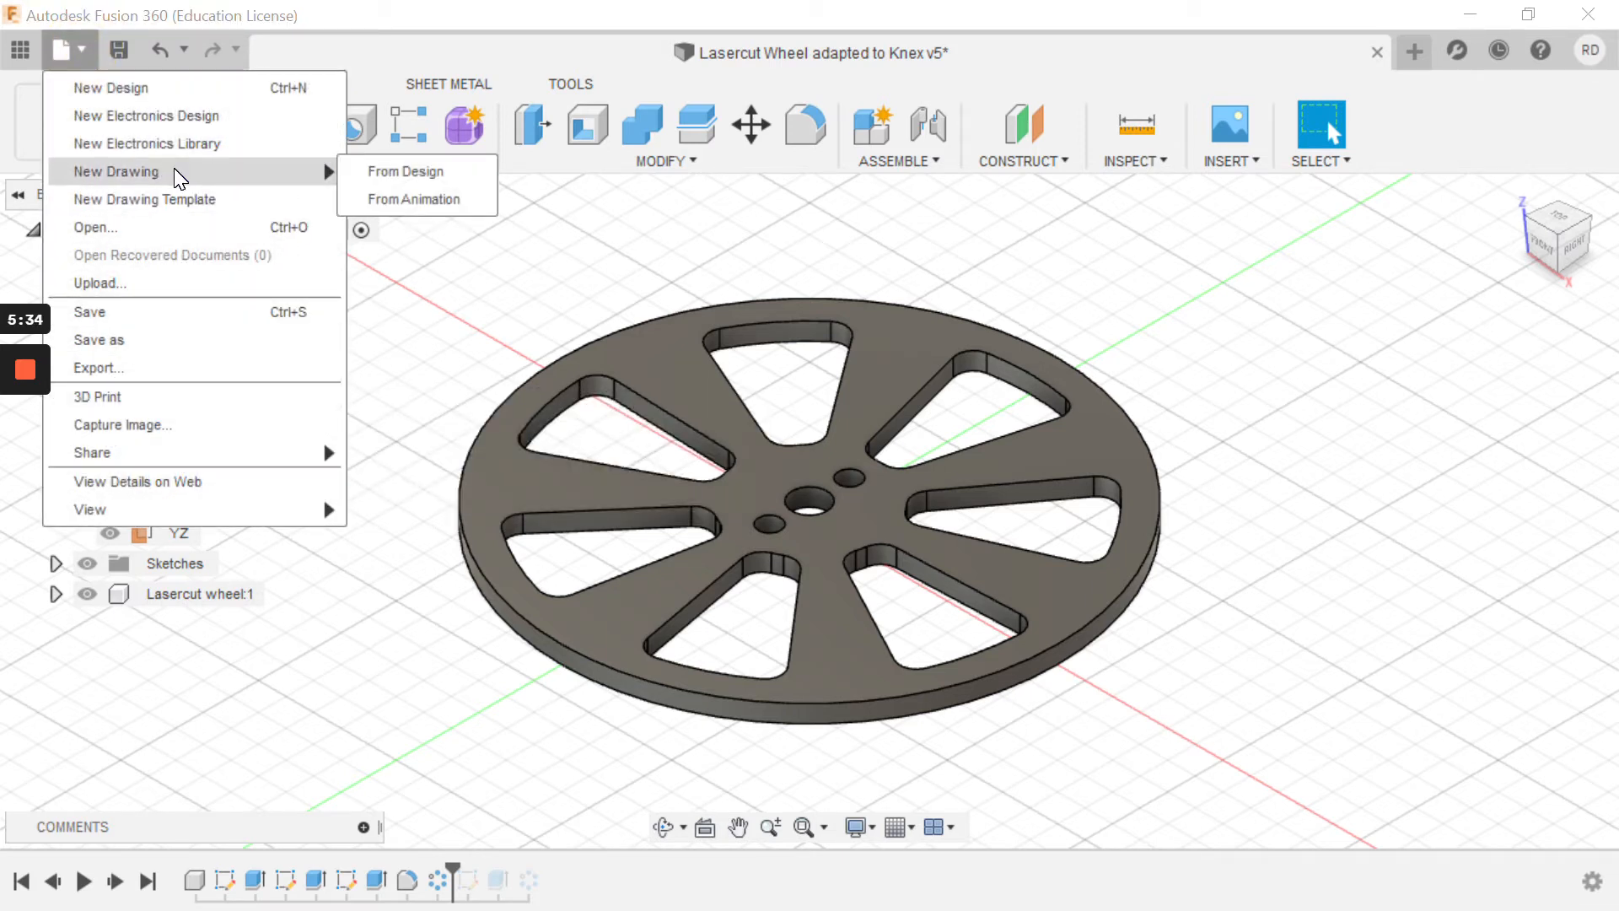
click(403, 171)
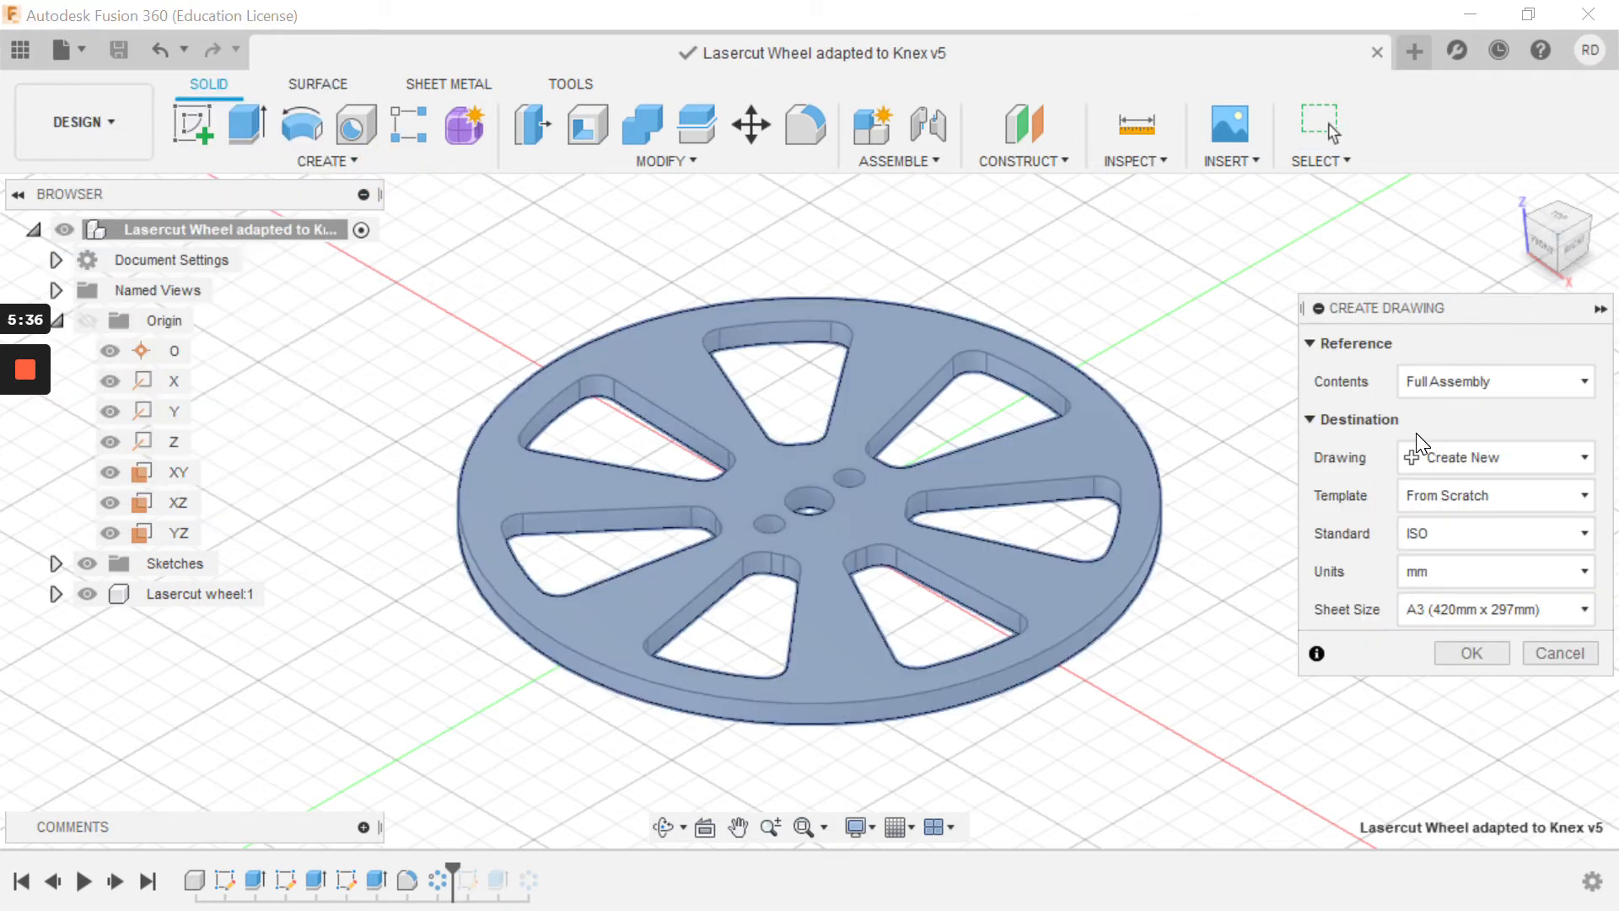
click(1470, 649)
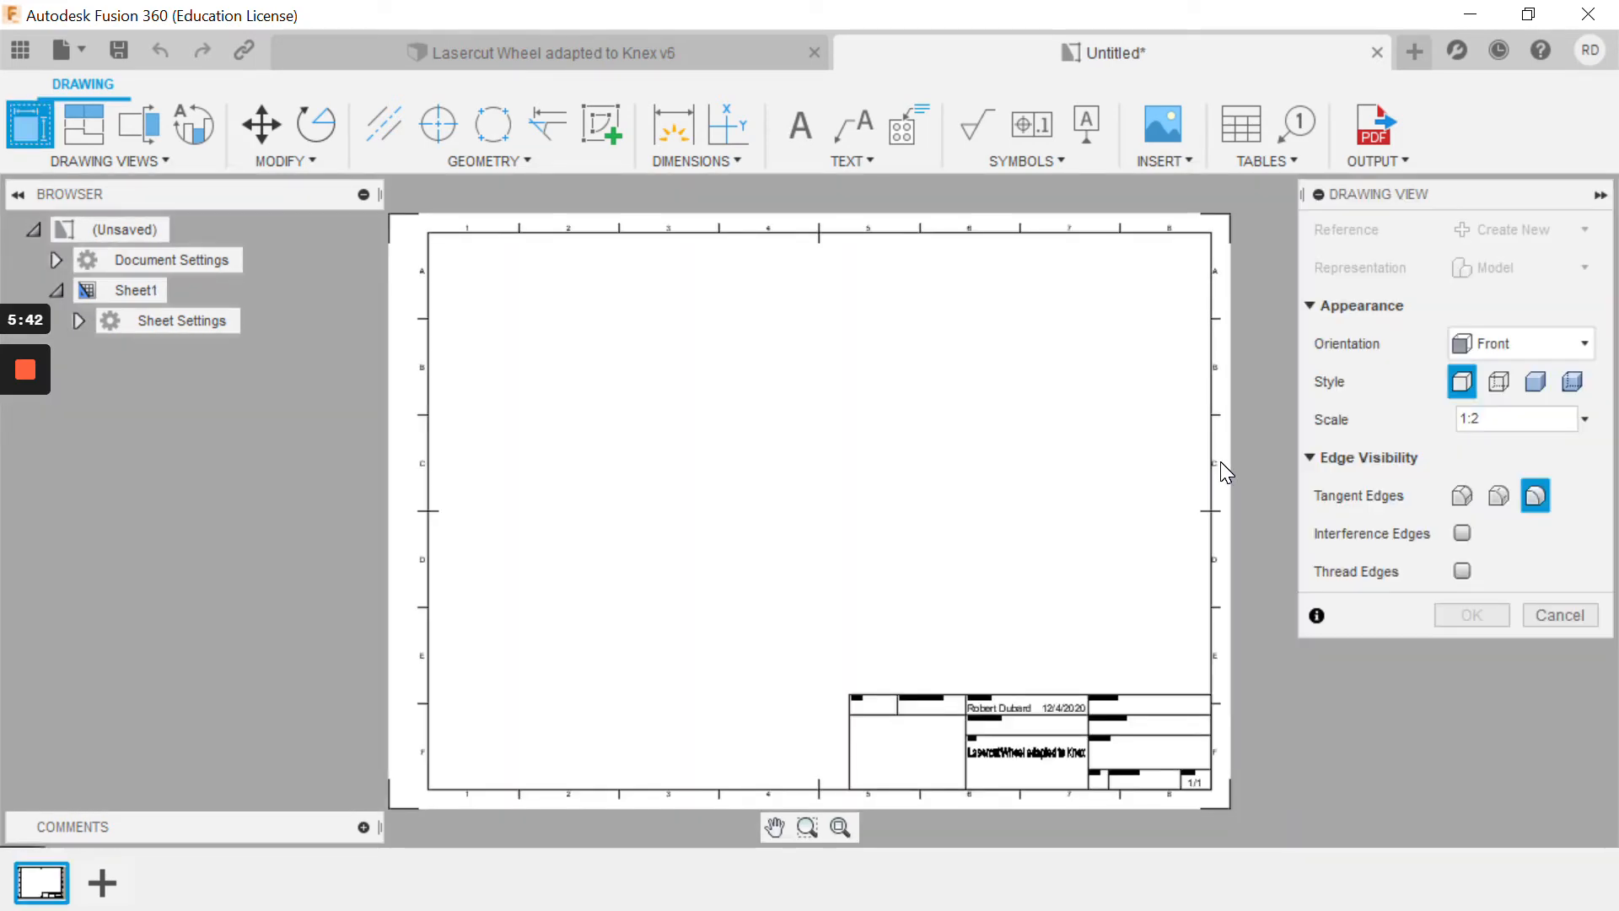
Place a TOP base view of the wheel at 1:1 scale in the sheet's upper-left corner
click(1583, 344)
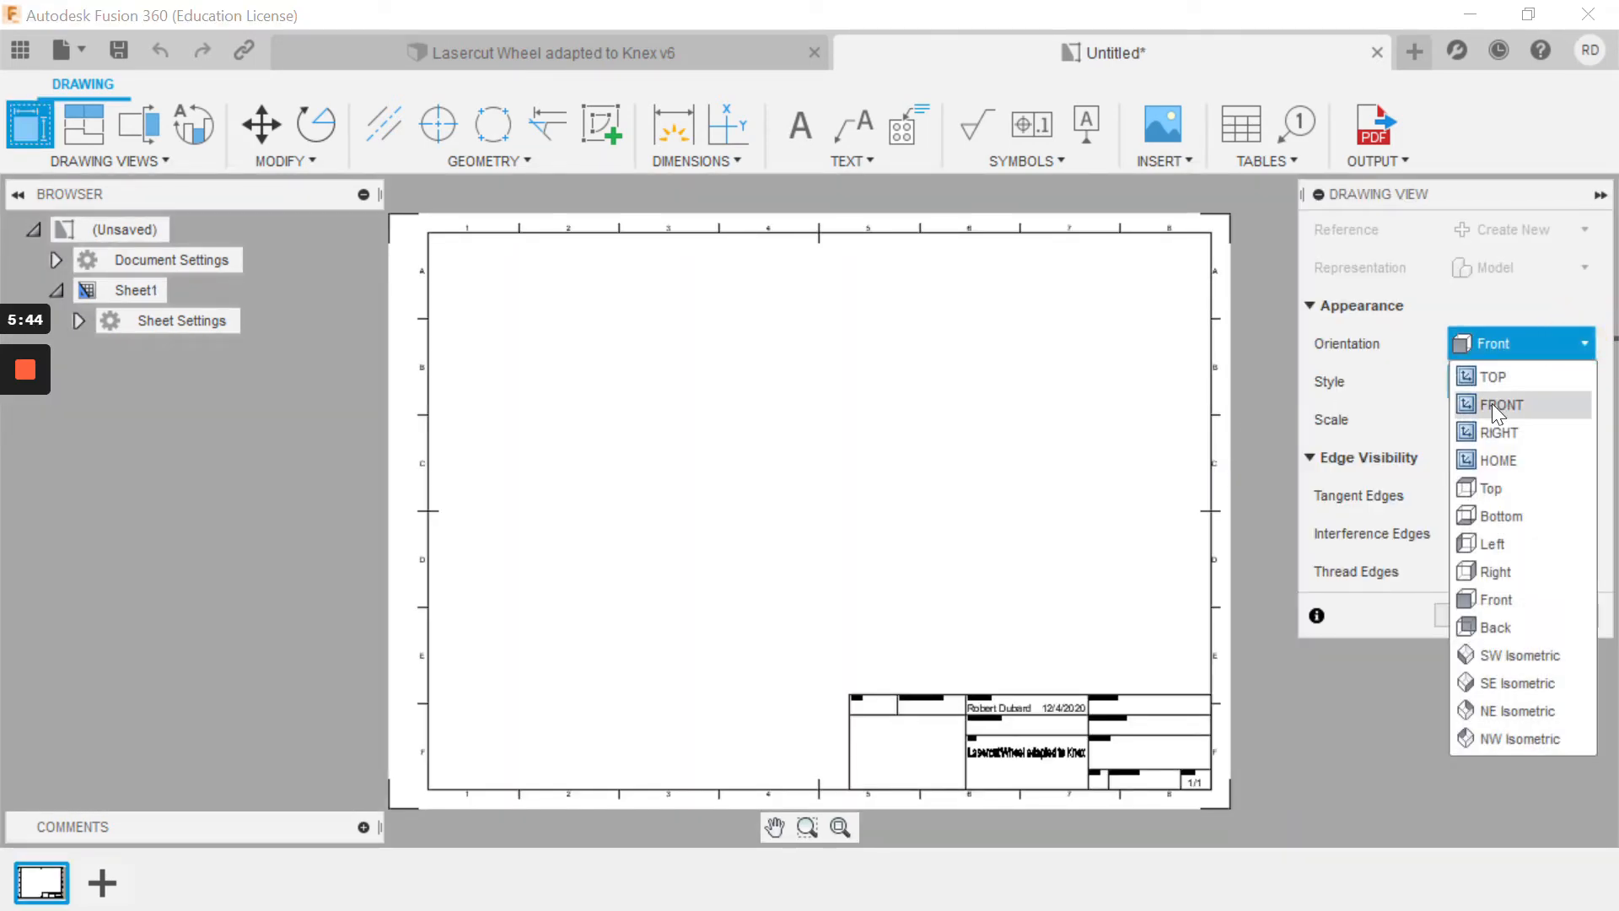
click(1517, 376)
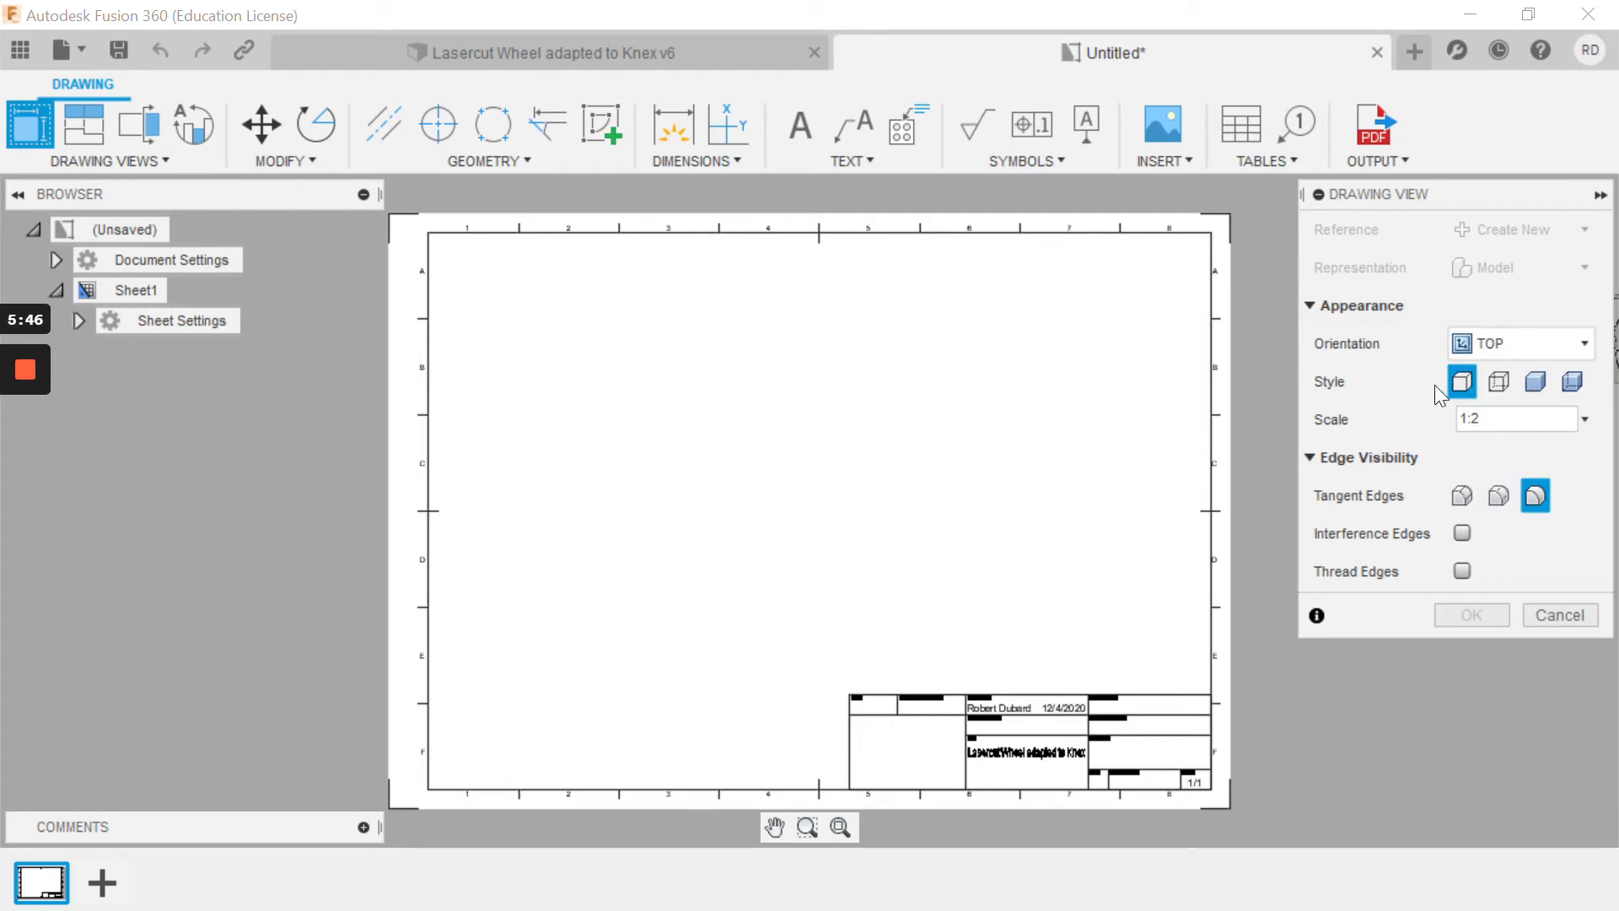
click(1589, 422)
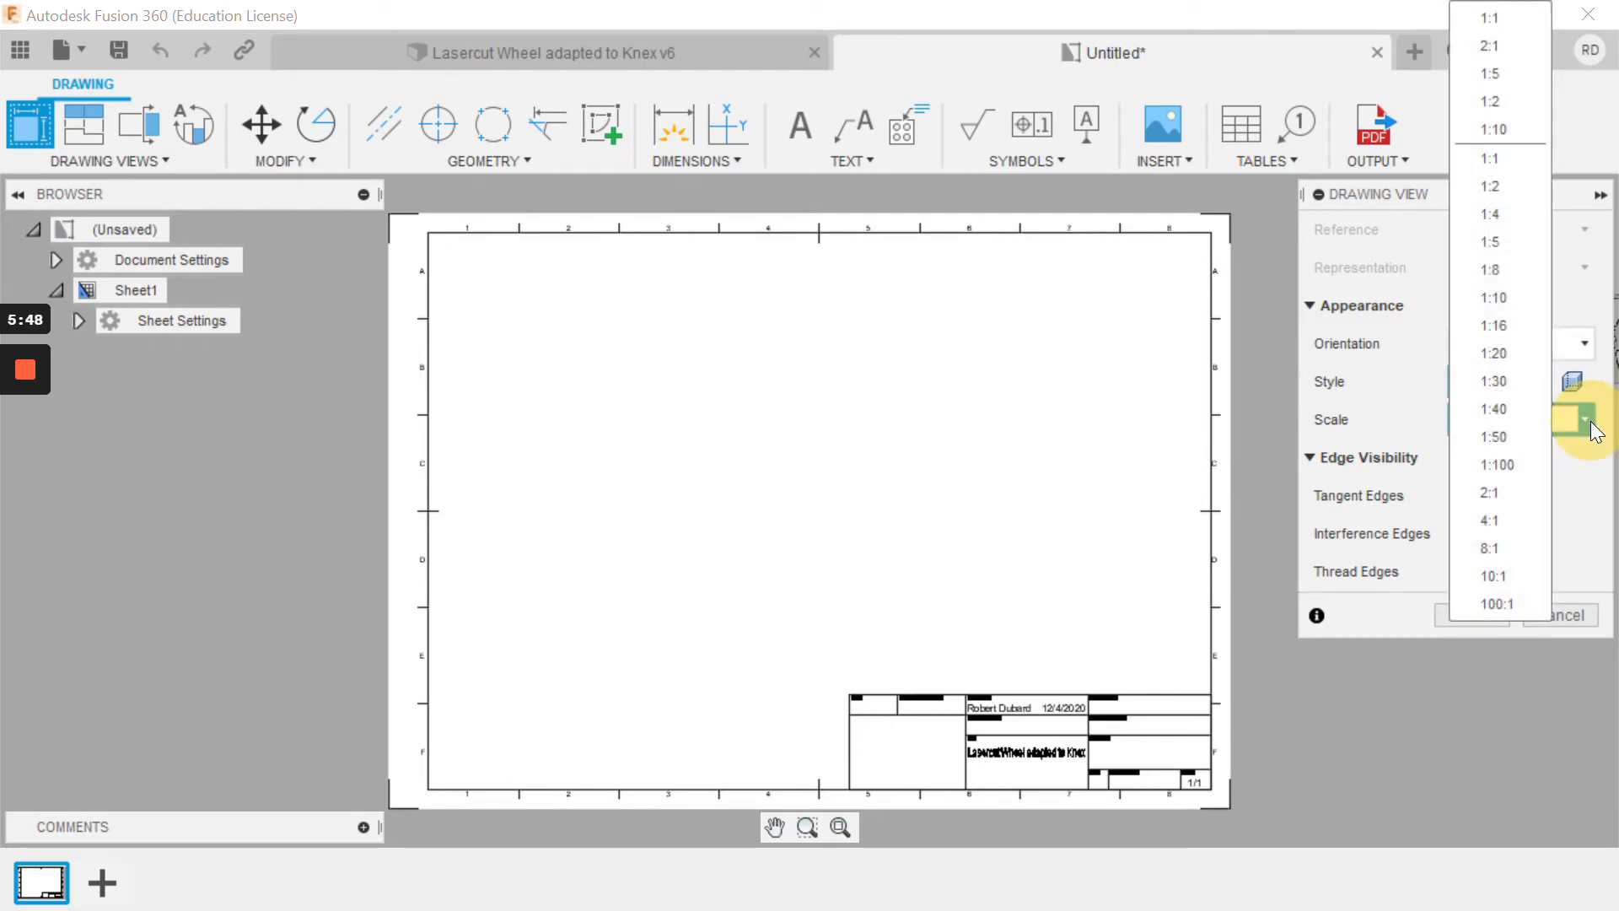
click(1496, 160)
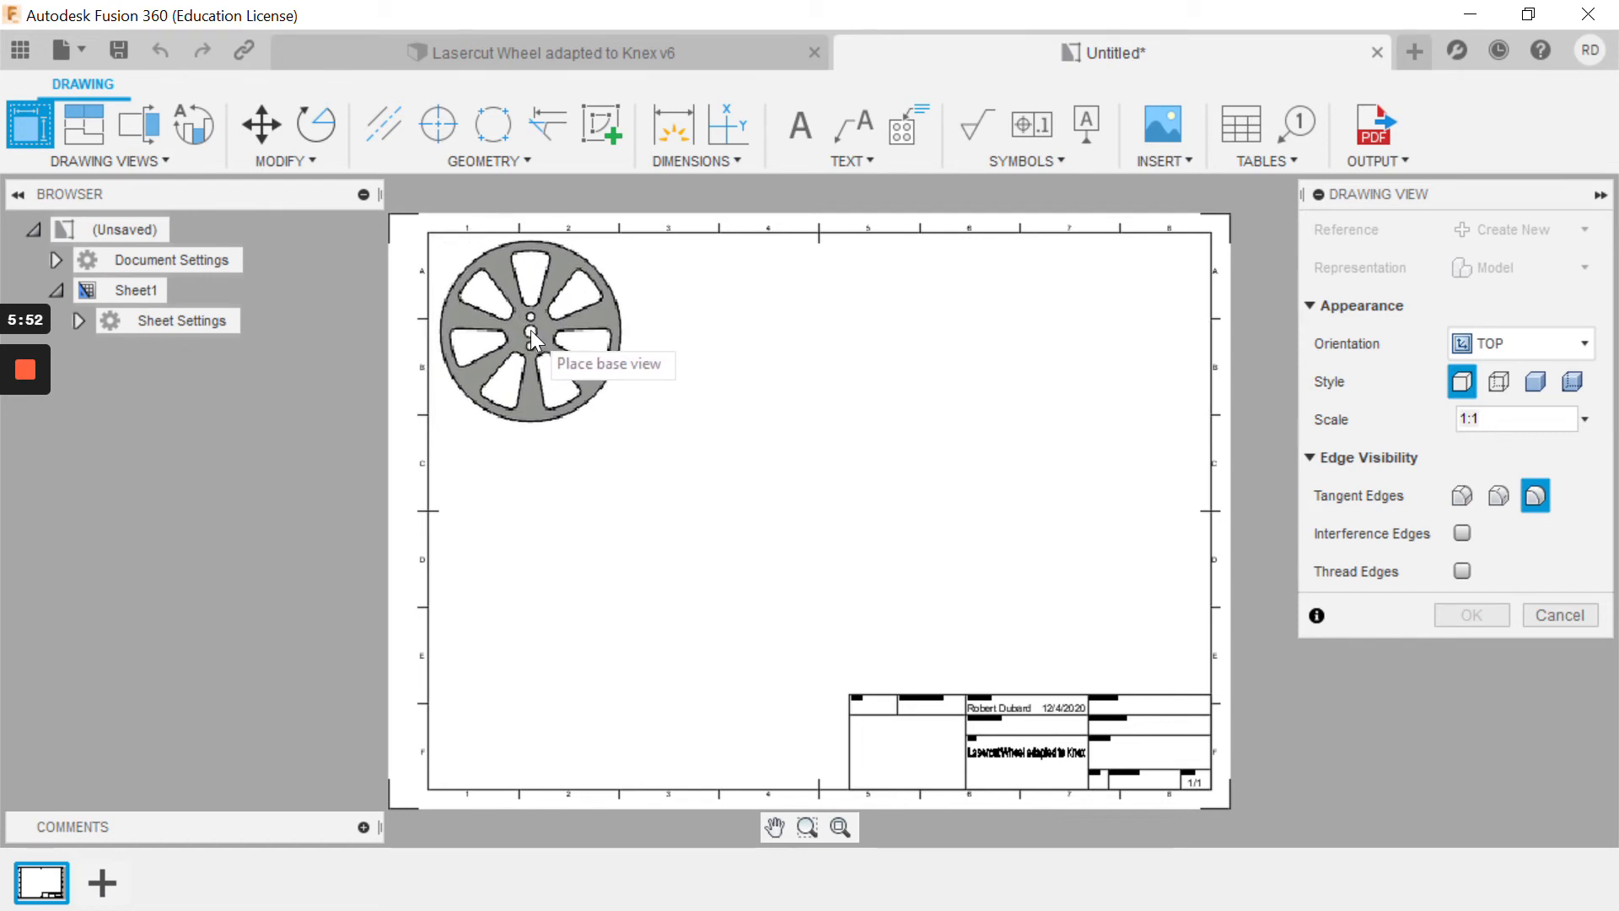
click(524, 330)
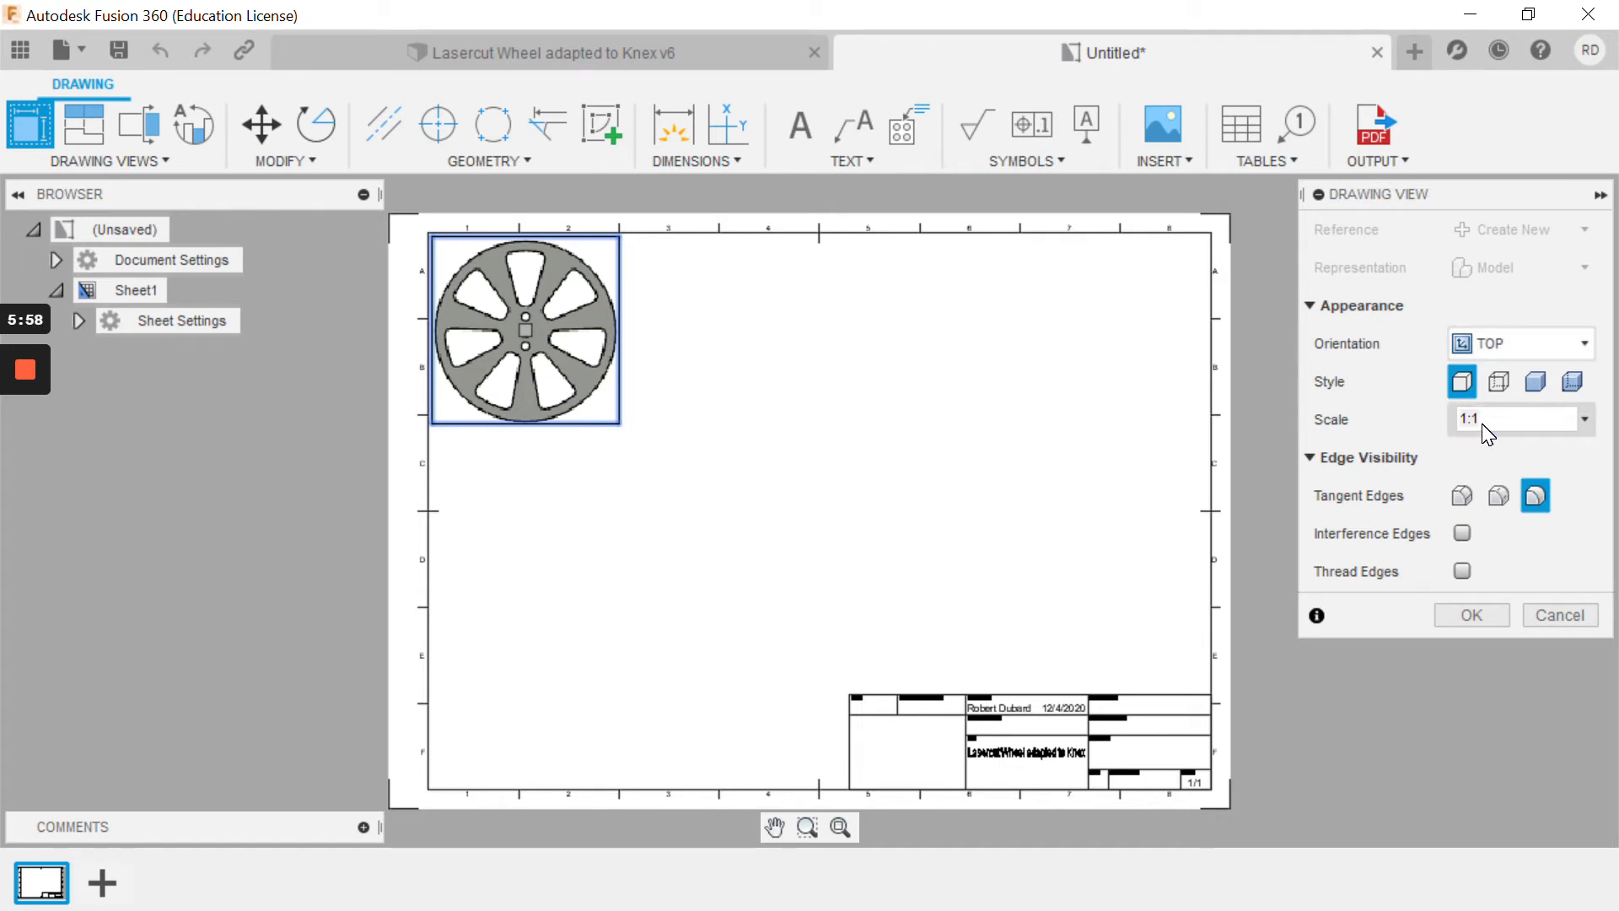
click(1474, 616)
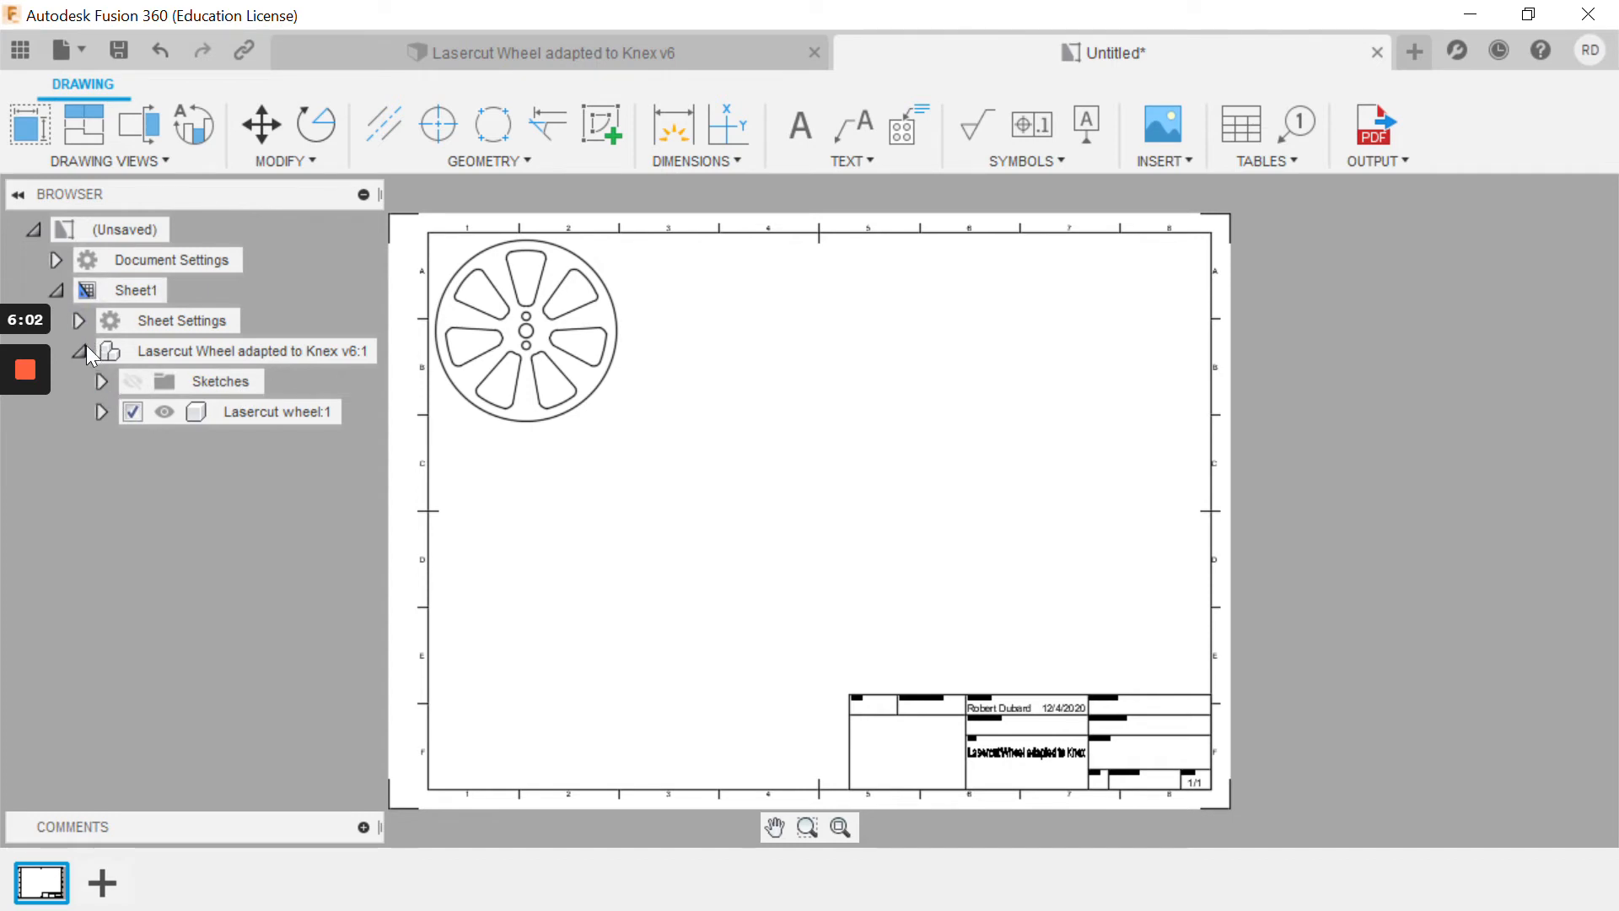
Hide the A3 sheet border and the ISO title block on Sheet1 of the new drawing
click(79, 321)
click(135, 354)
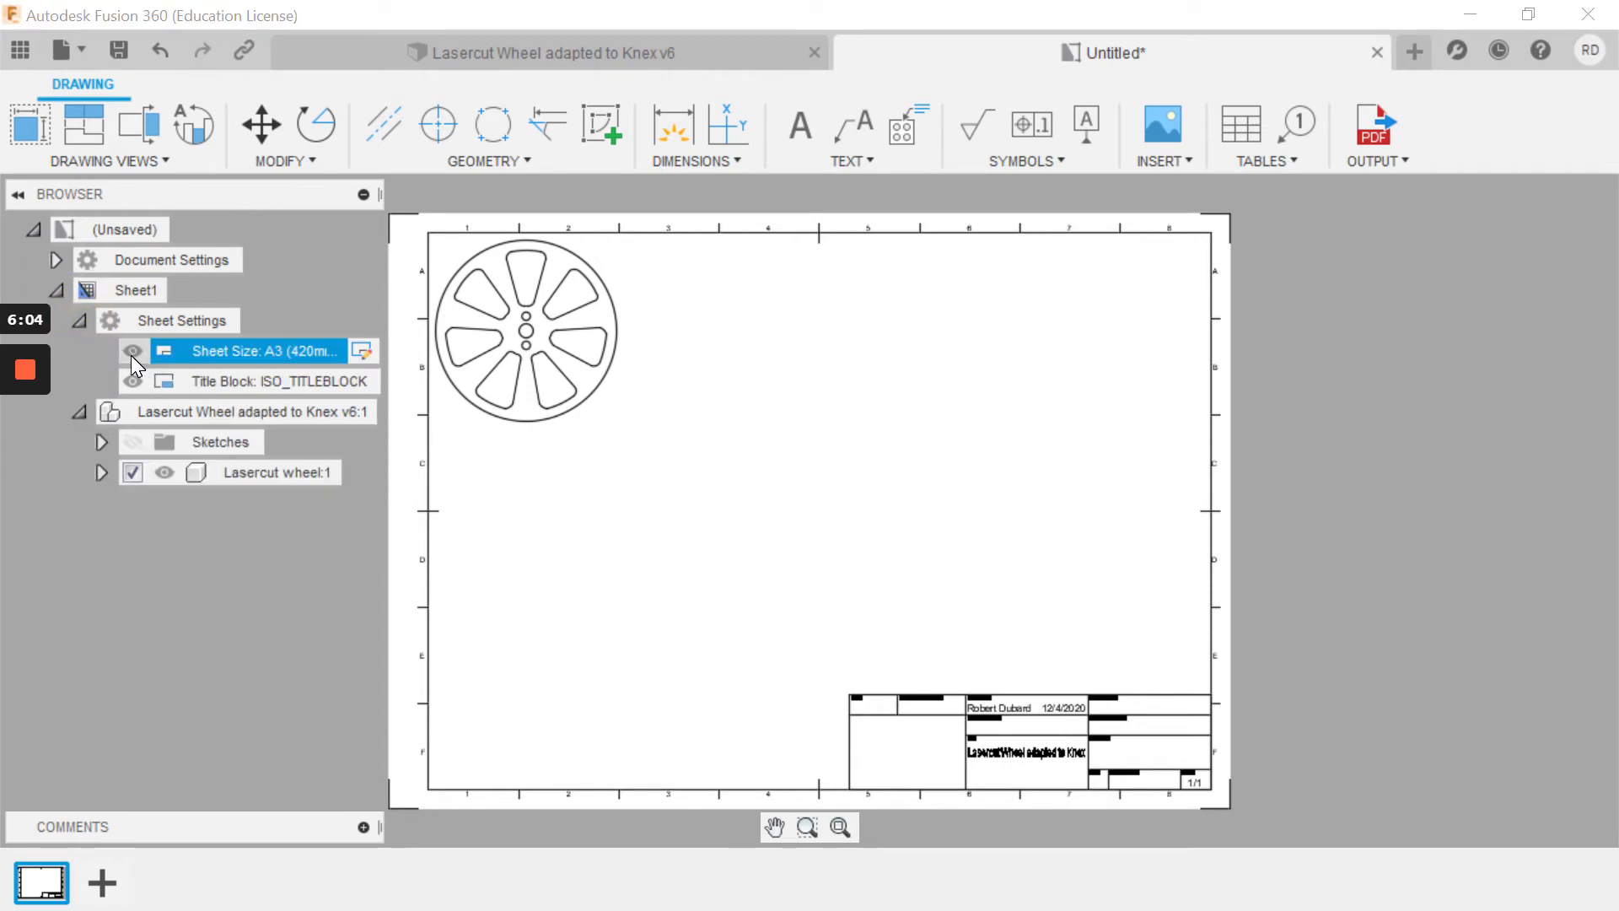
click(134, 381)
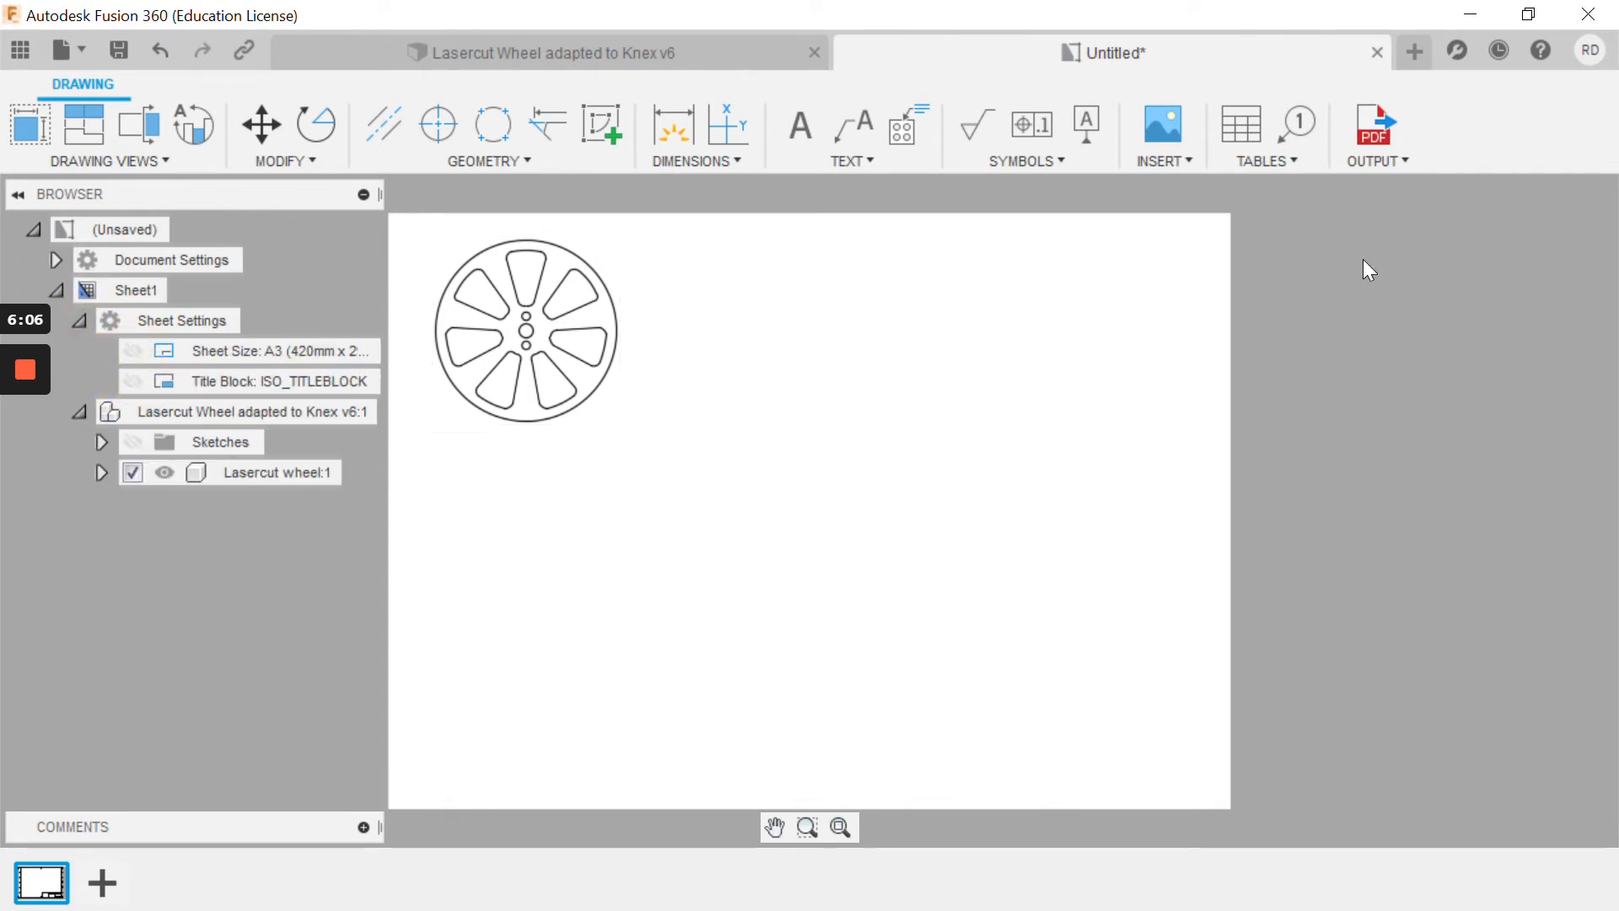
Set the new drawing's line width group to Very Thin
click(54, 258)
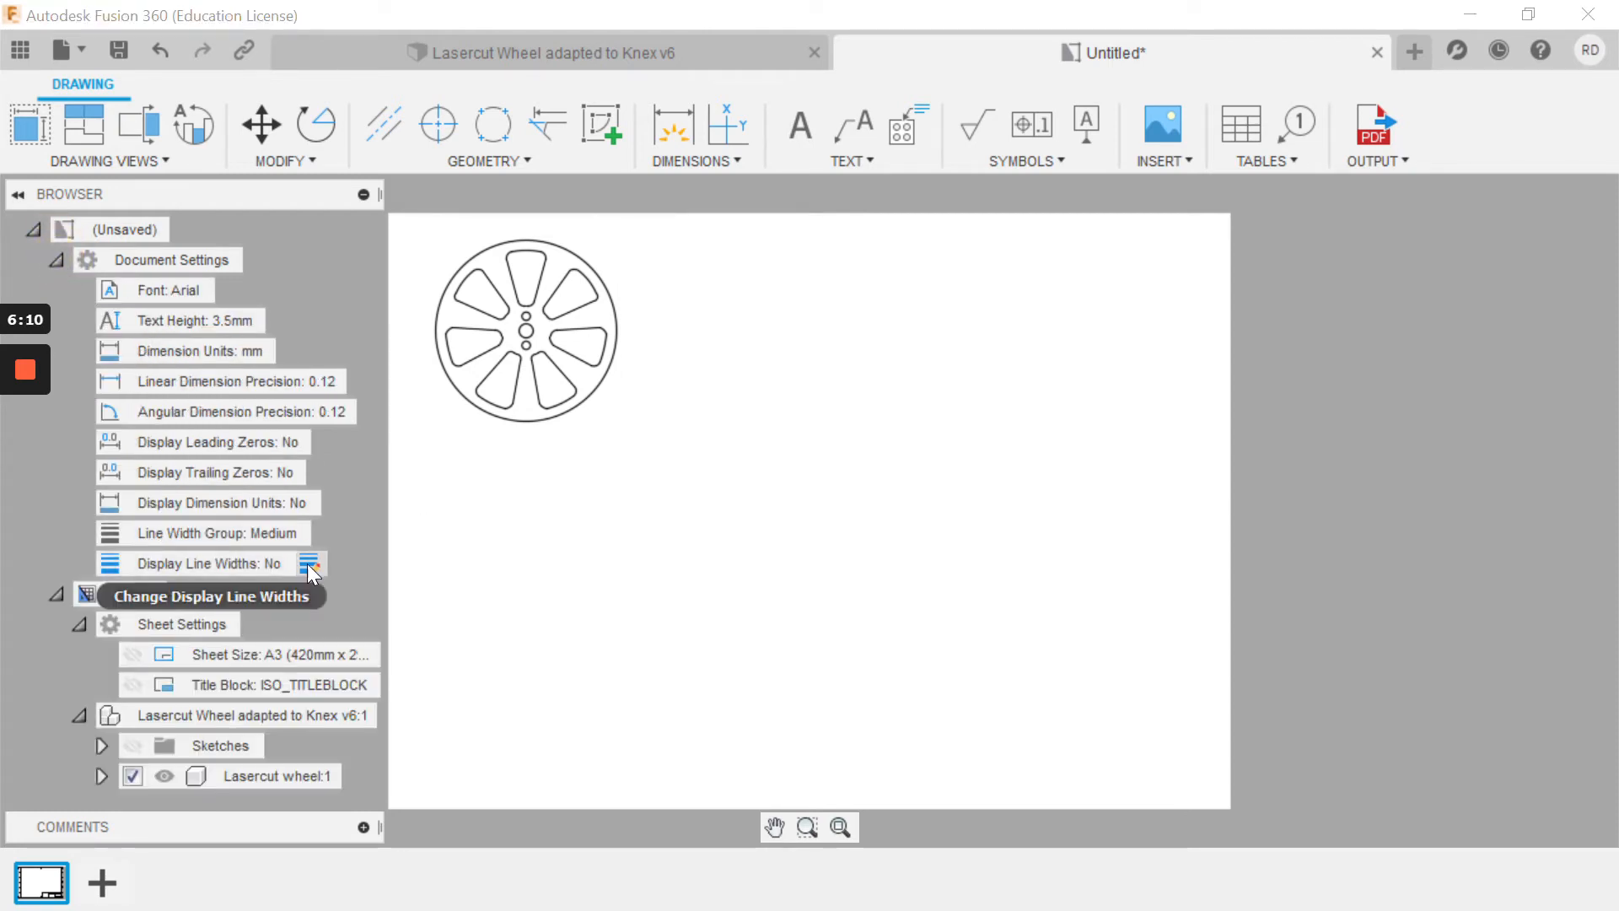
click(307, 563)
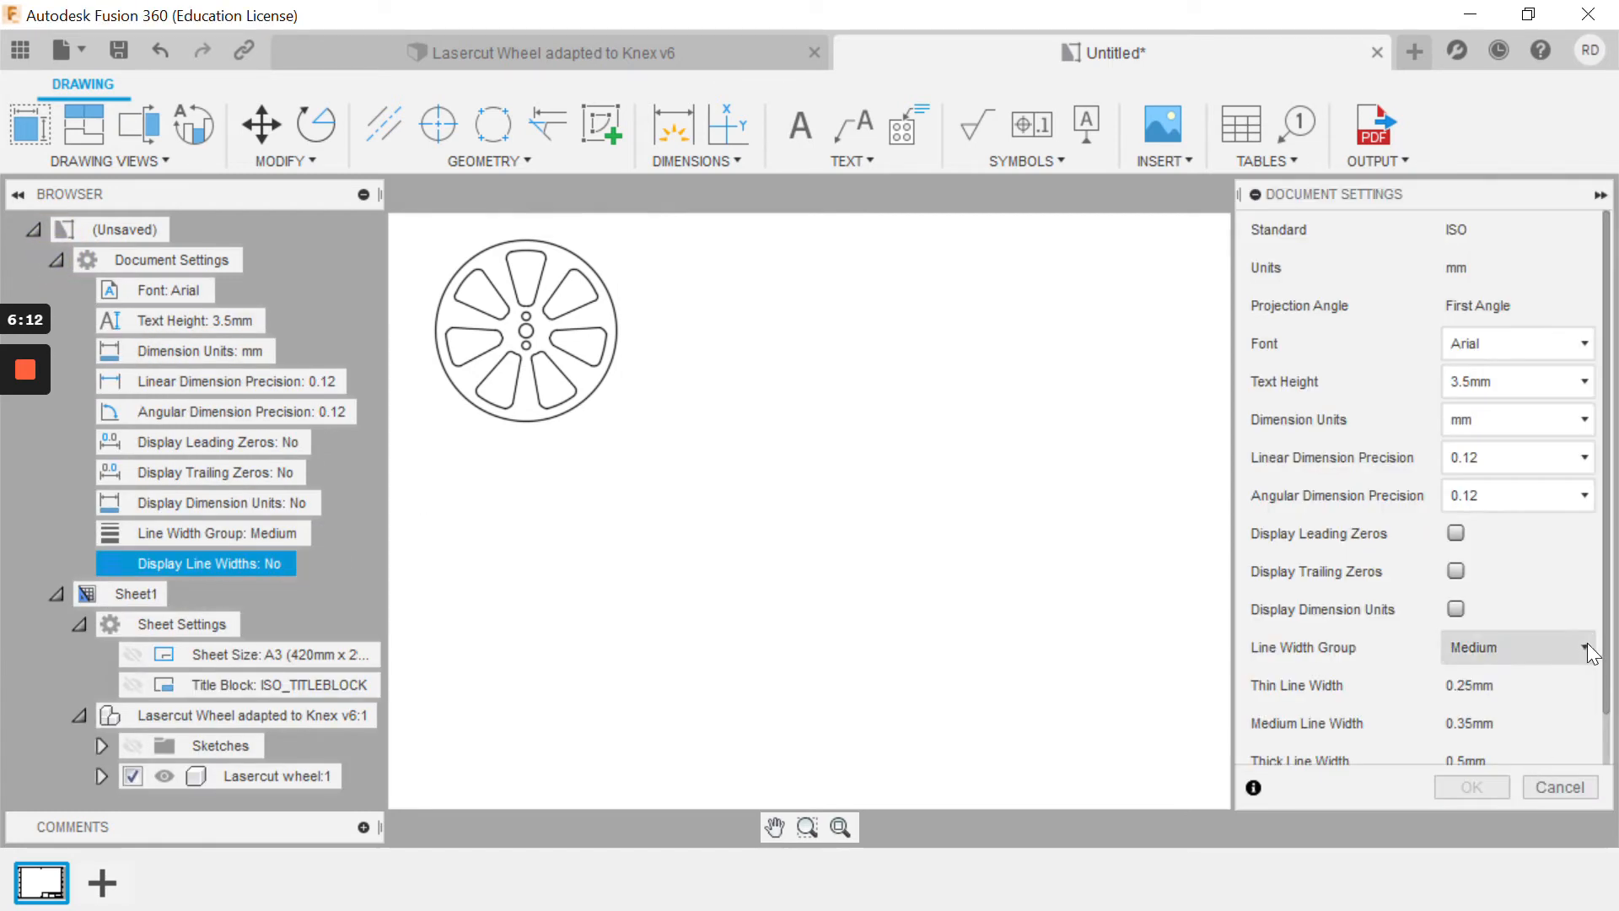
click(1586, 649)
click(1505, 683)
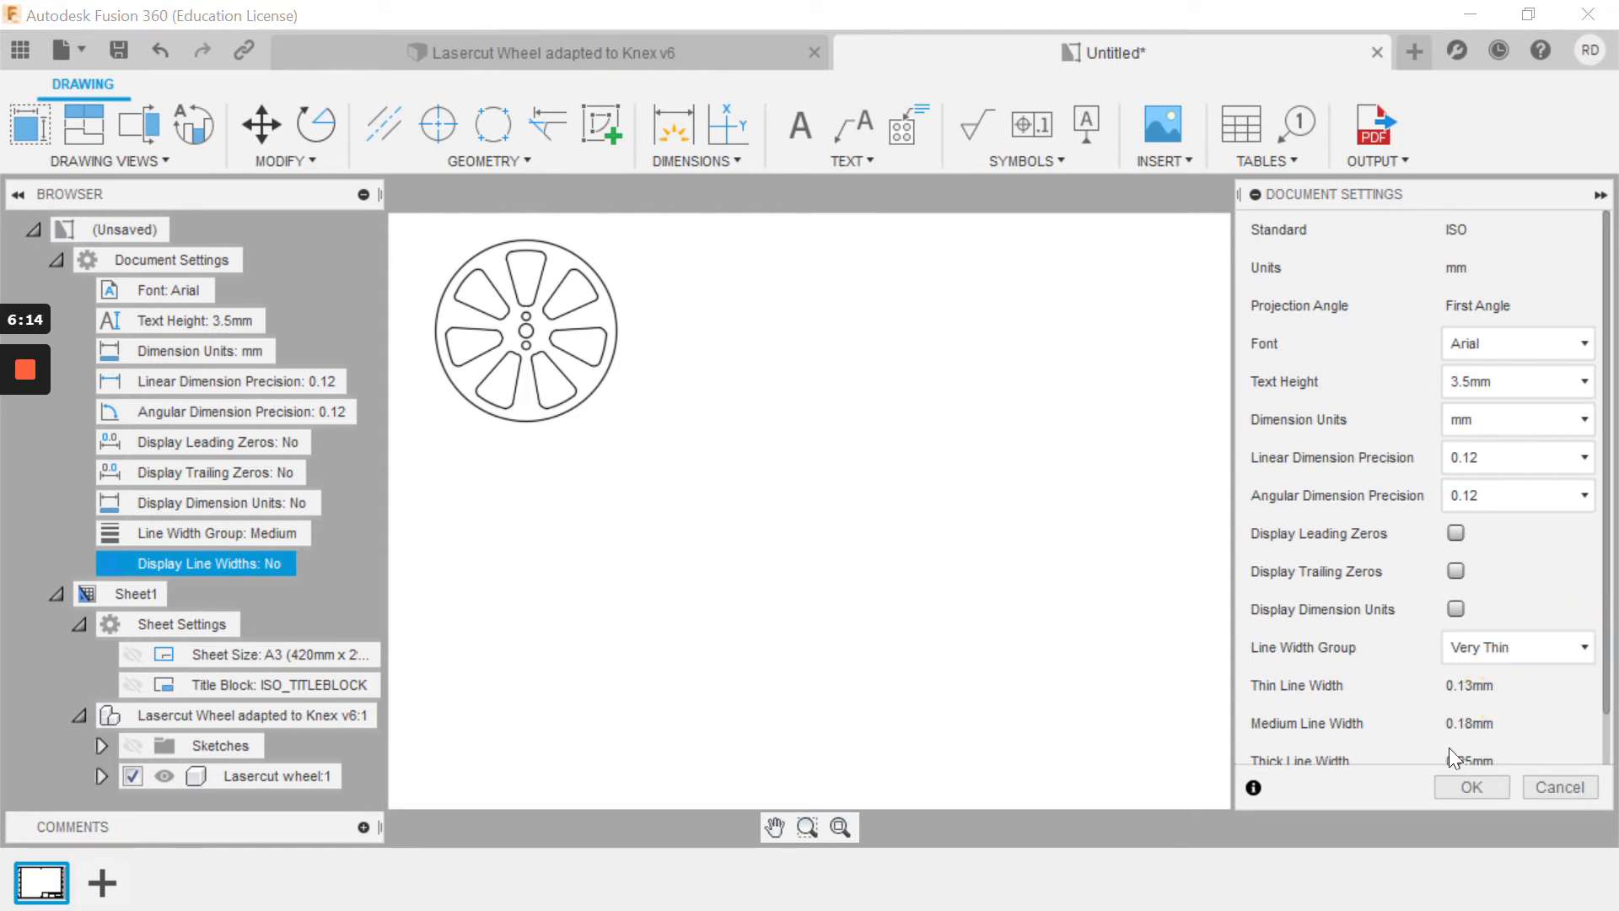
click(1474, 788)
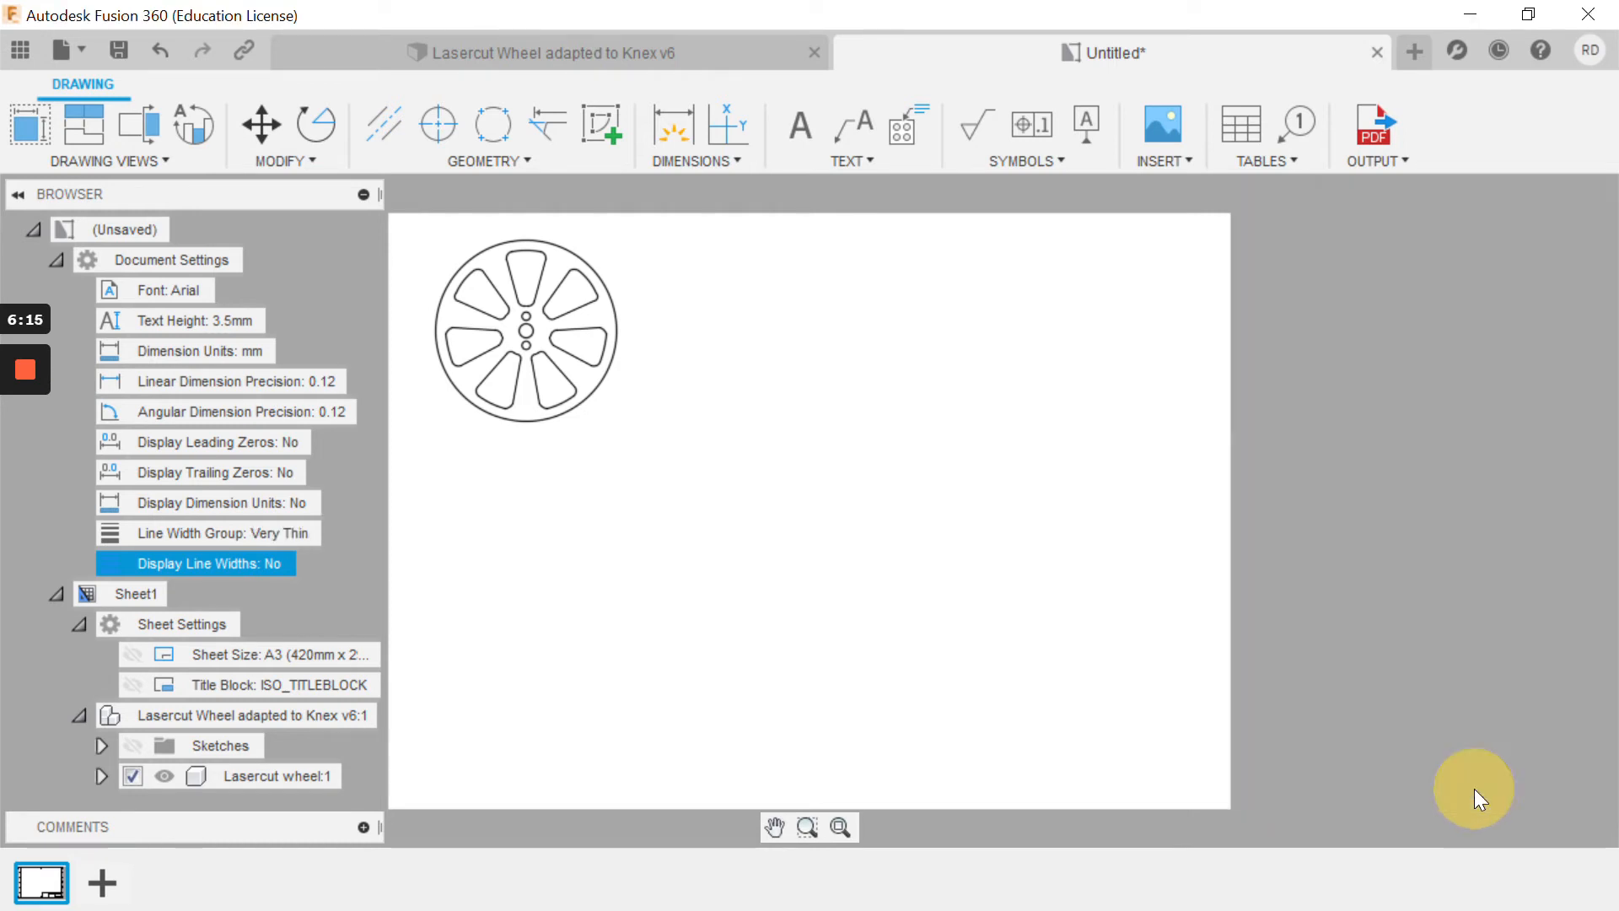
Output all sheets with lineweights to a PDF named Cool Wheel Cut Only in Downloads, and close the drawing without saving
click(1373, 119)
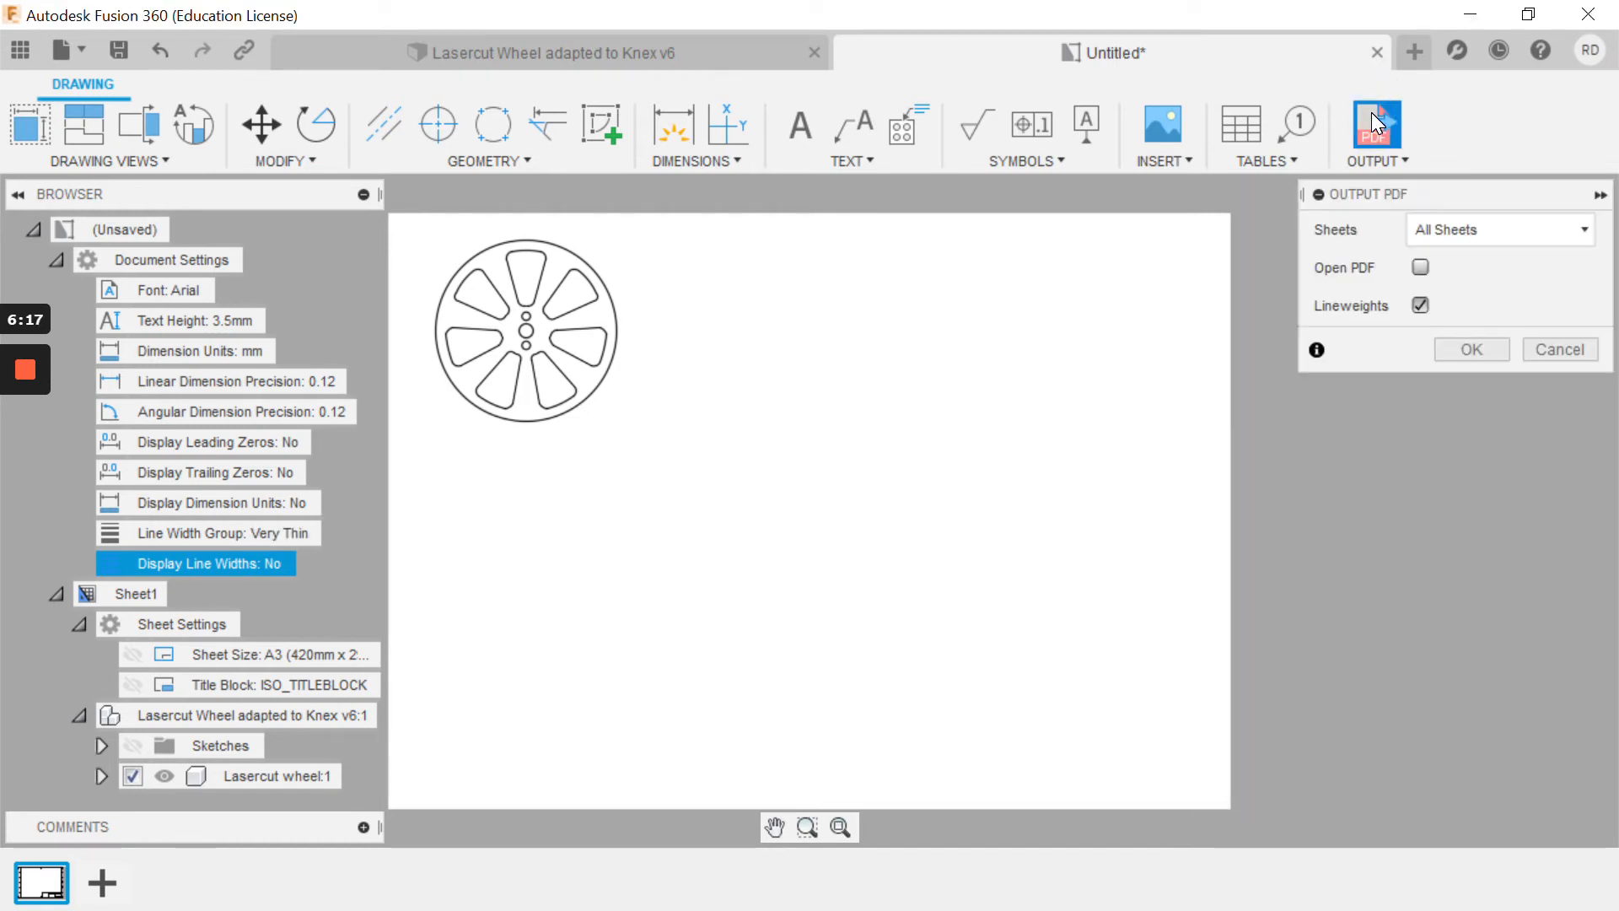
click(1484, 350)
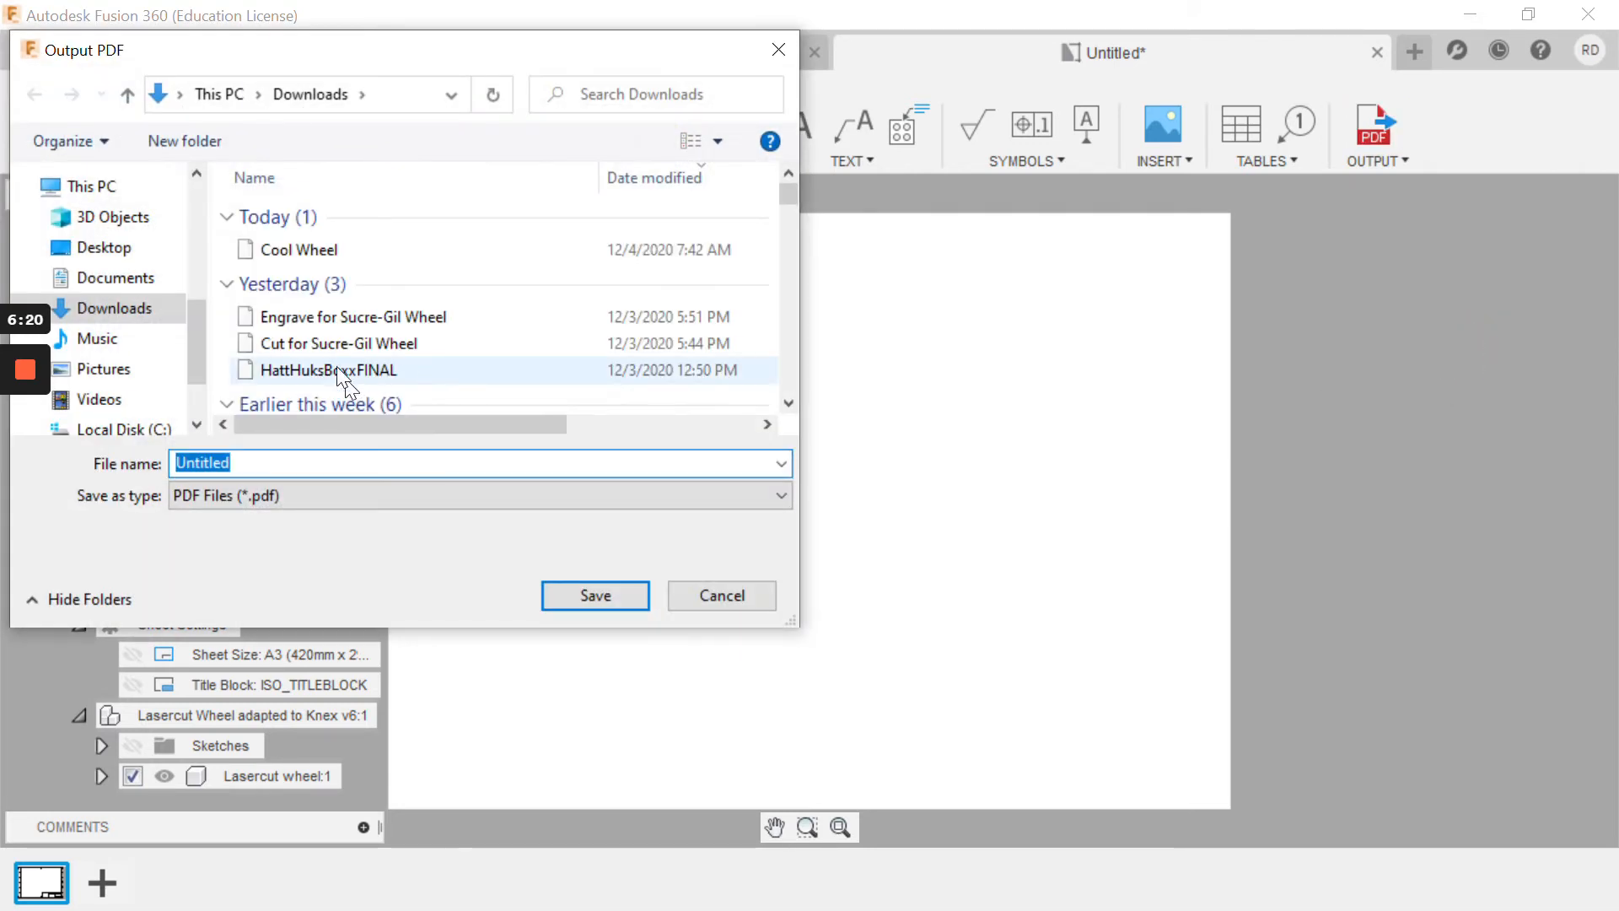
click(254, 246)
click(271, 463)
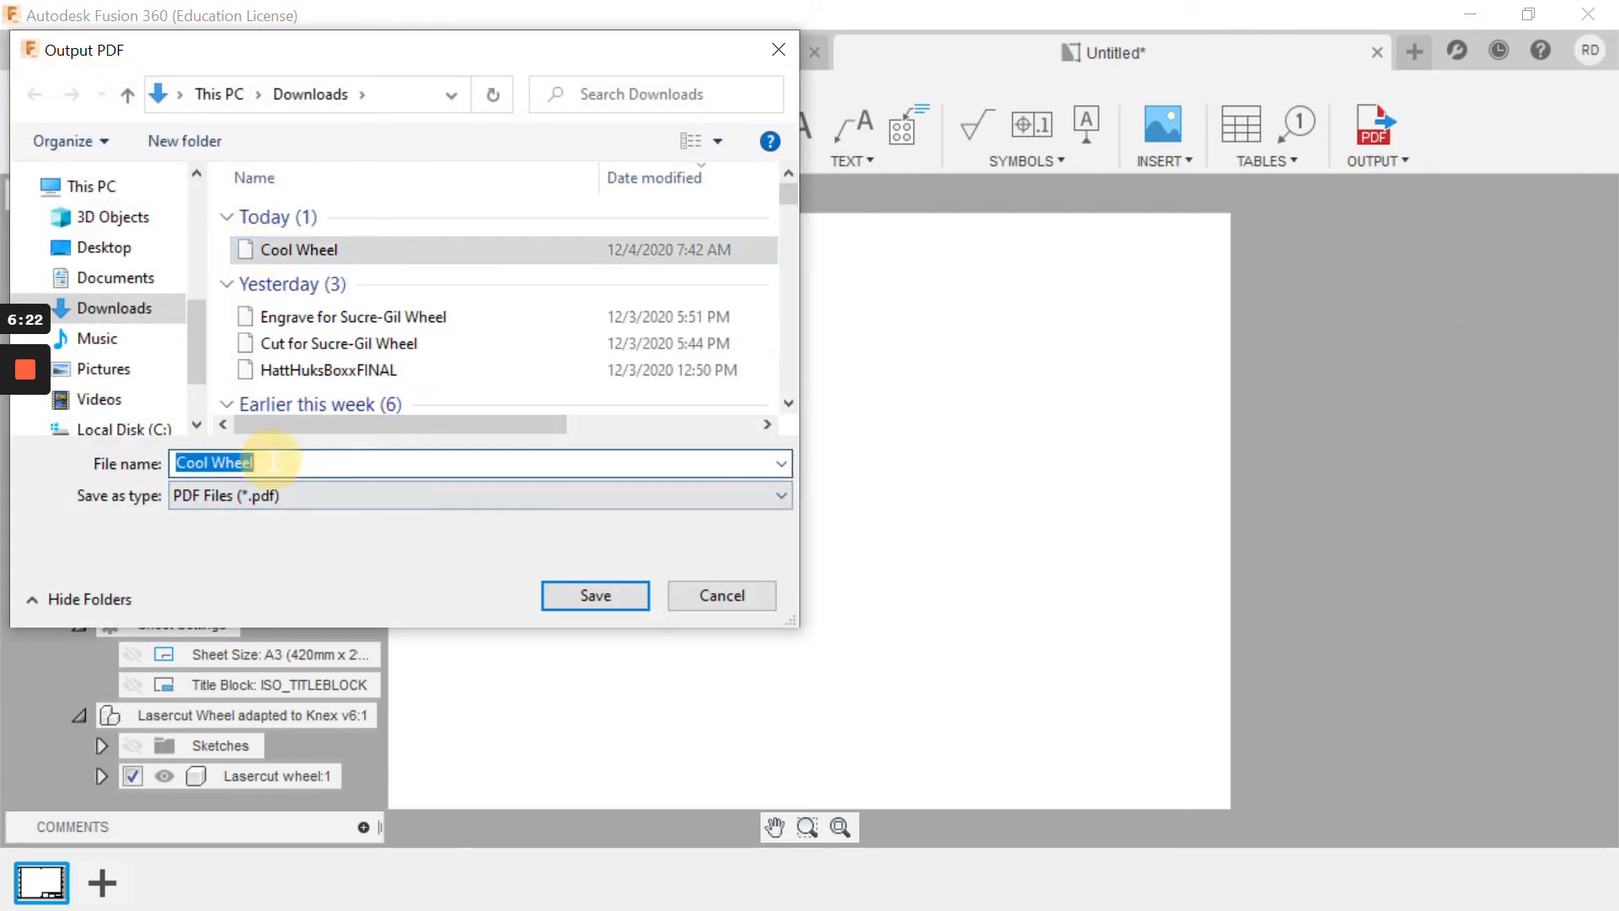
click(271, 463)
text(Cut Onl)
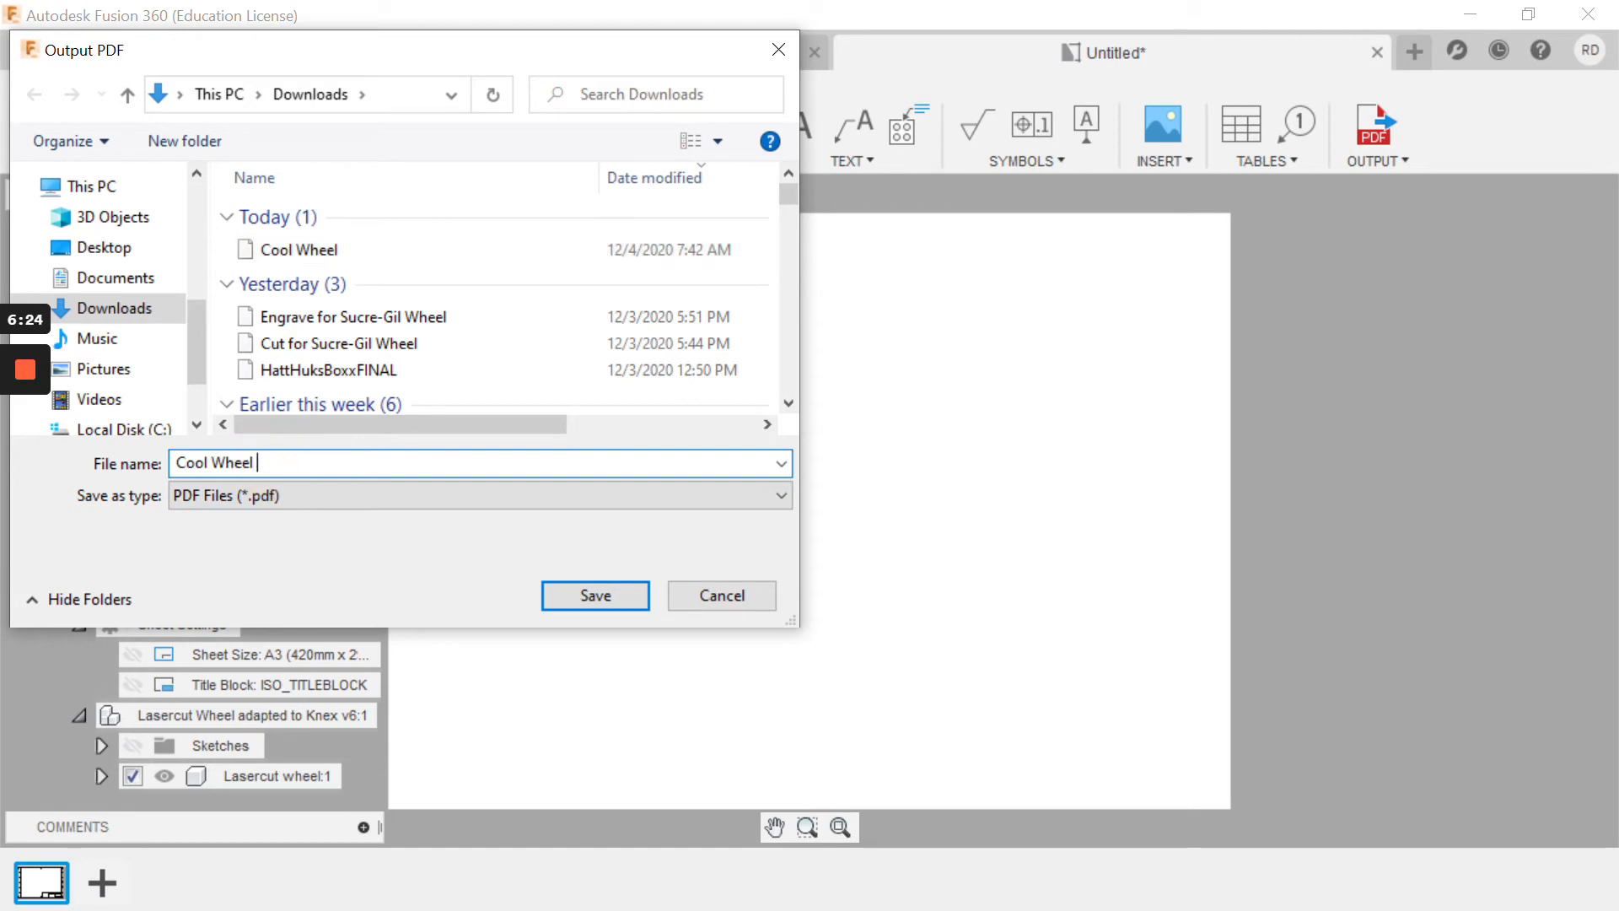
text(y)
click(615, 594)
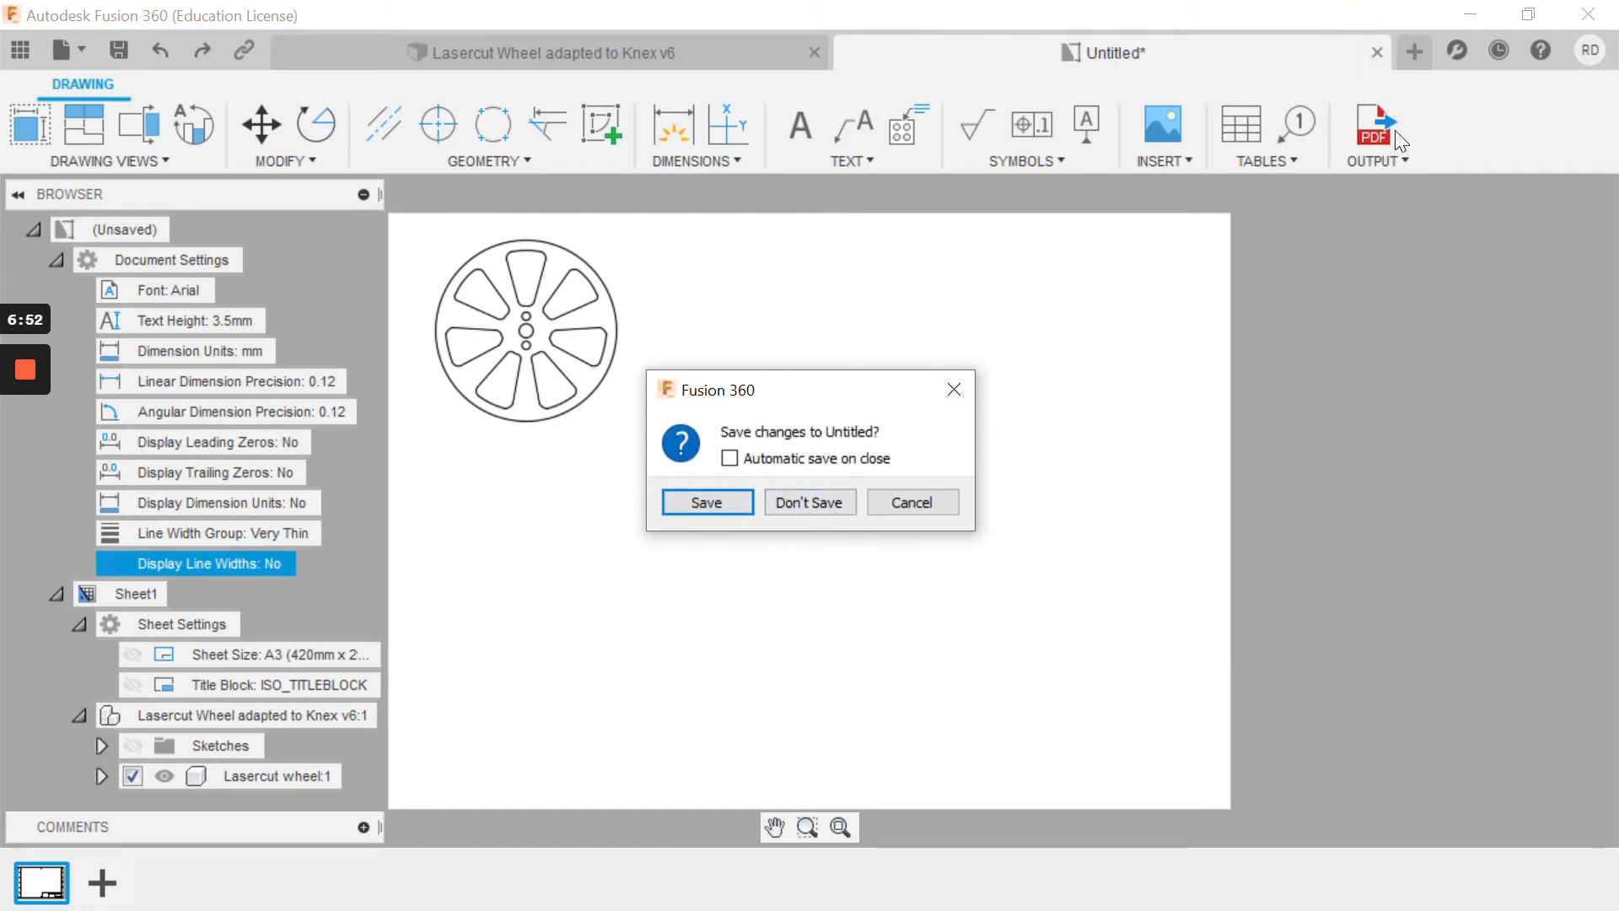
click(787, 504)
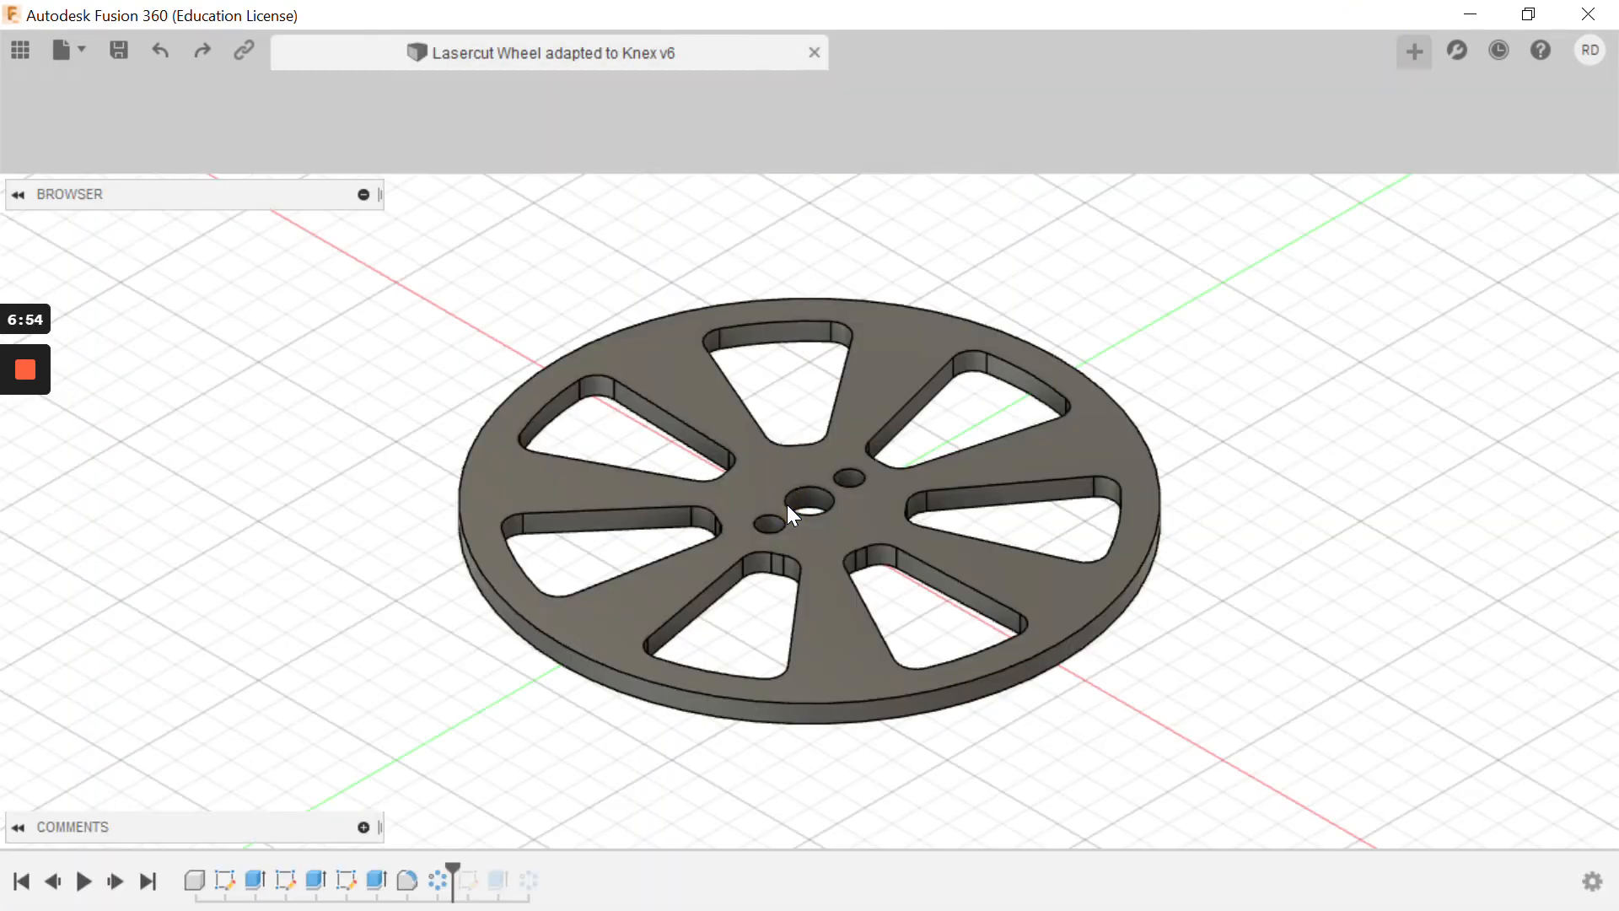
Minimize Fusion 360, switch to Chrome and open the Dremel DigiLab laser cutter page at 172.16.2.61
click(1468, 12)
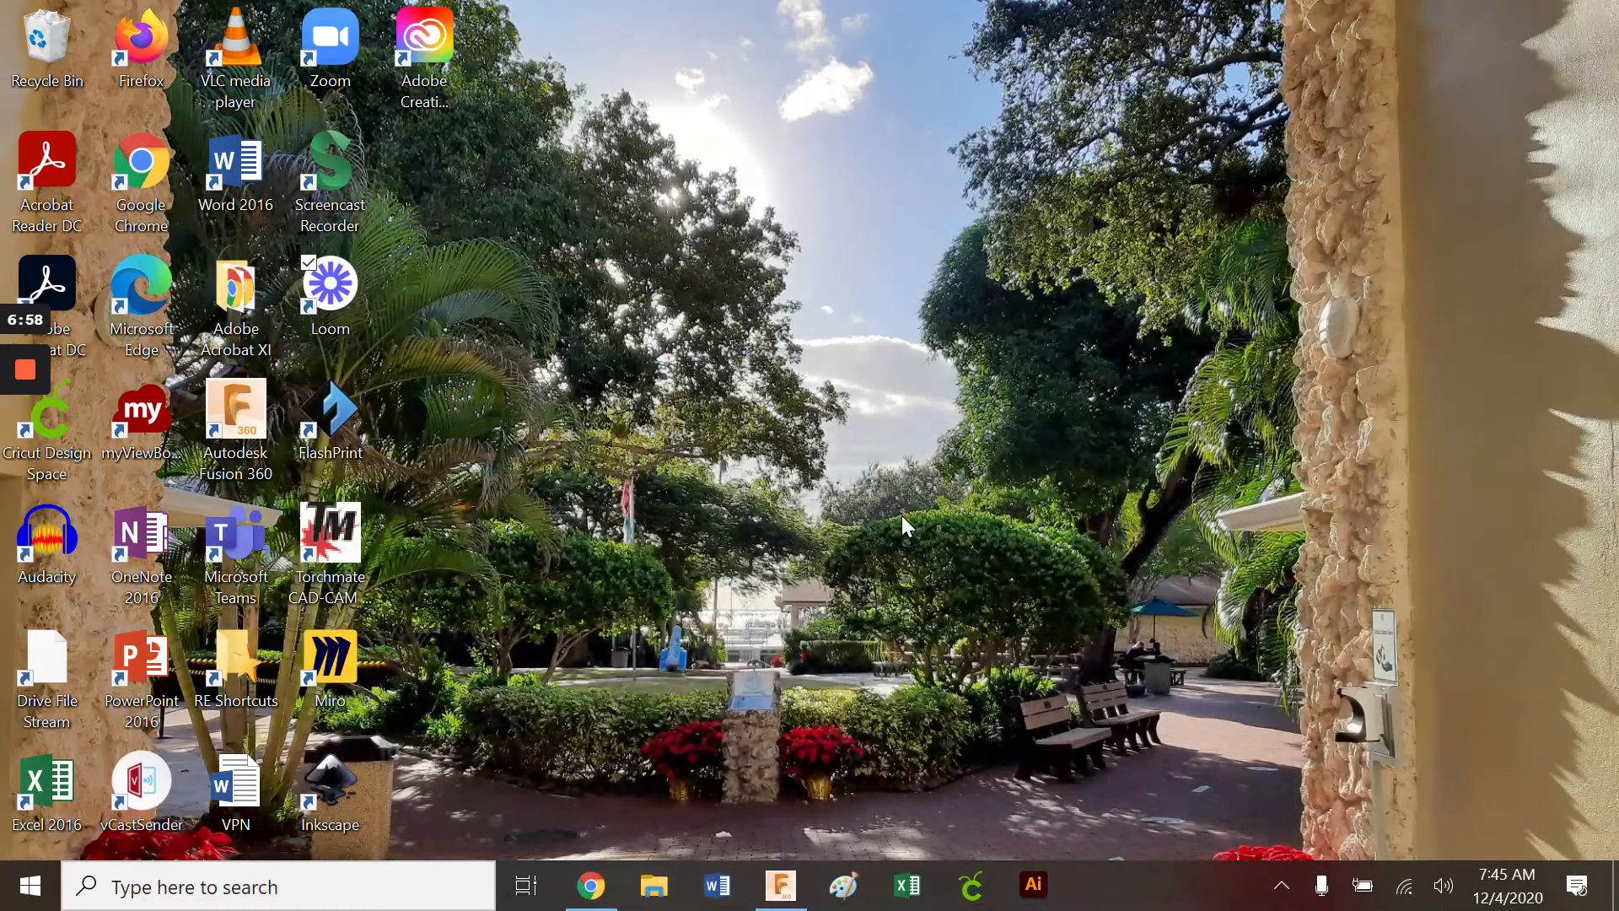
click(591, 885)
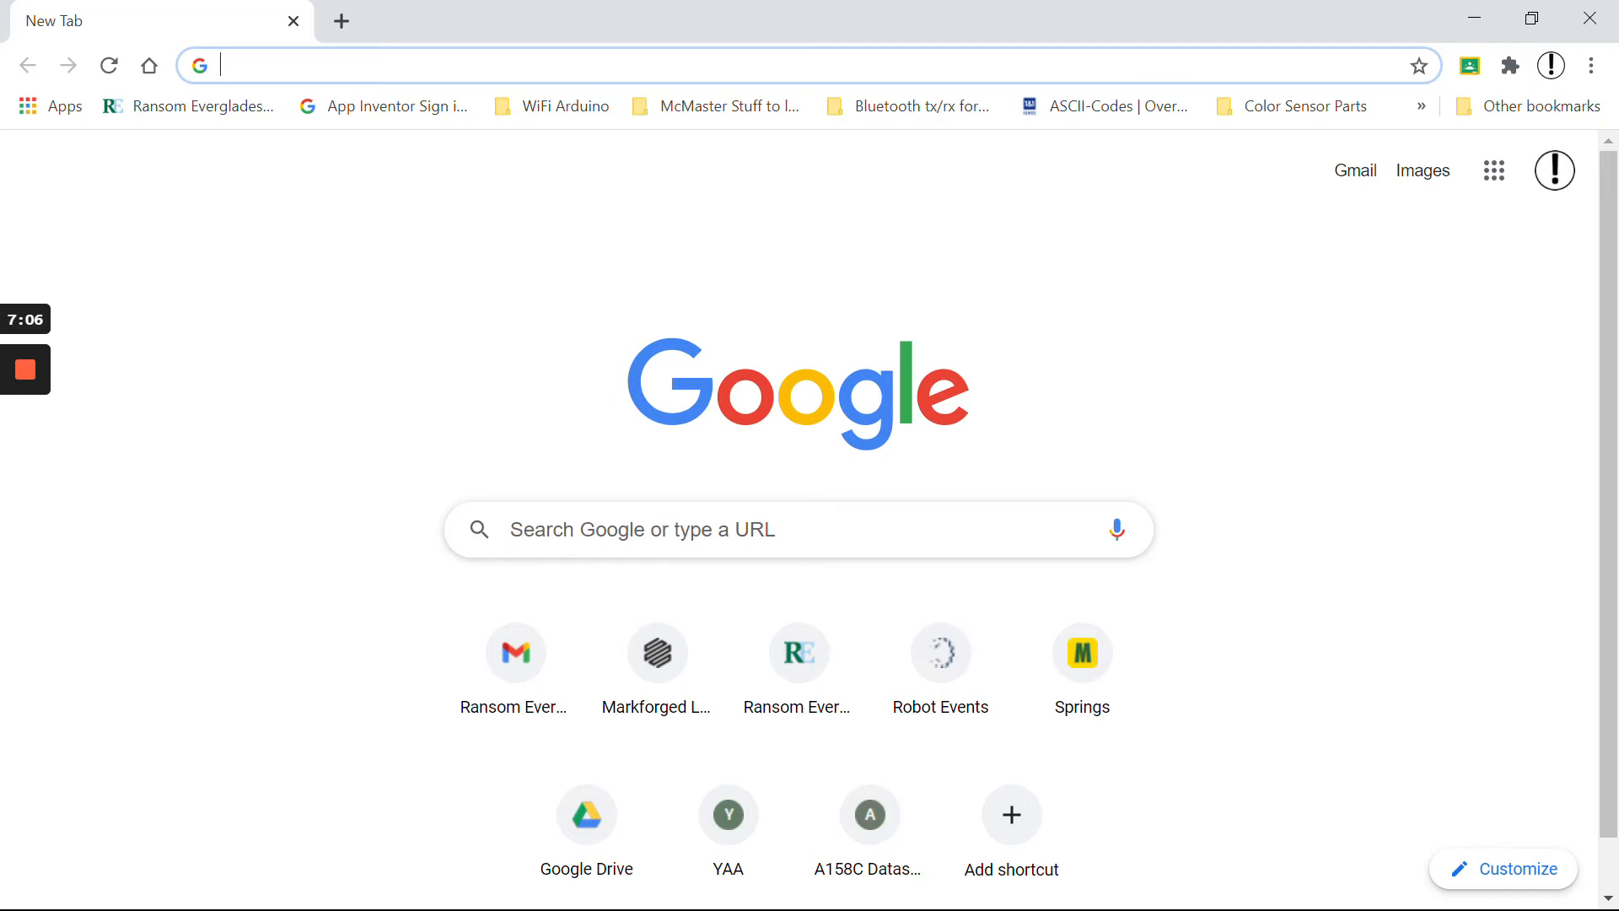
text(172.16)
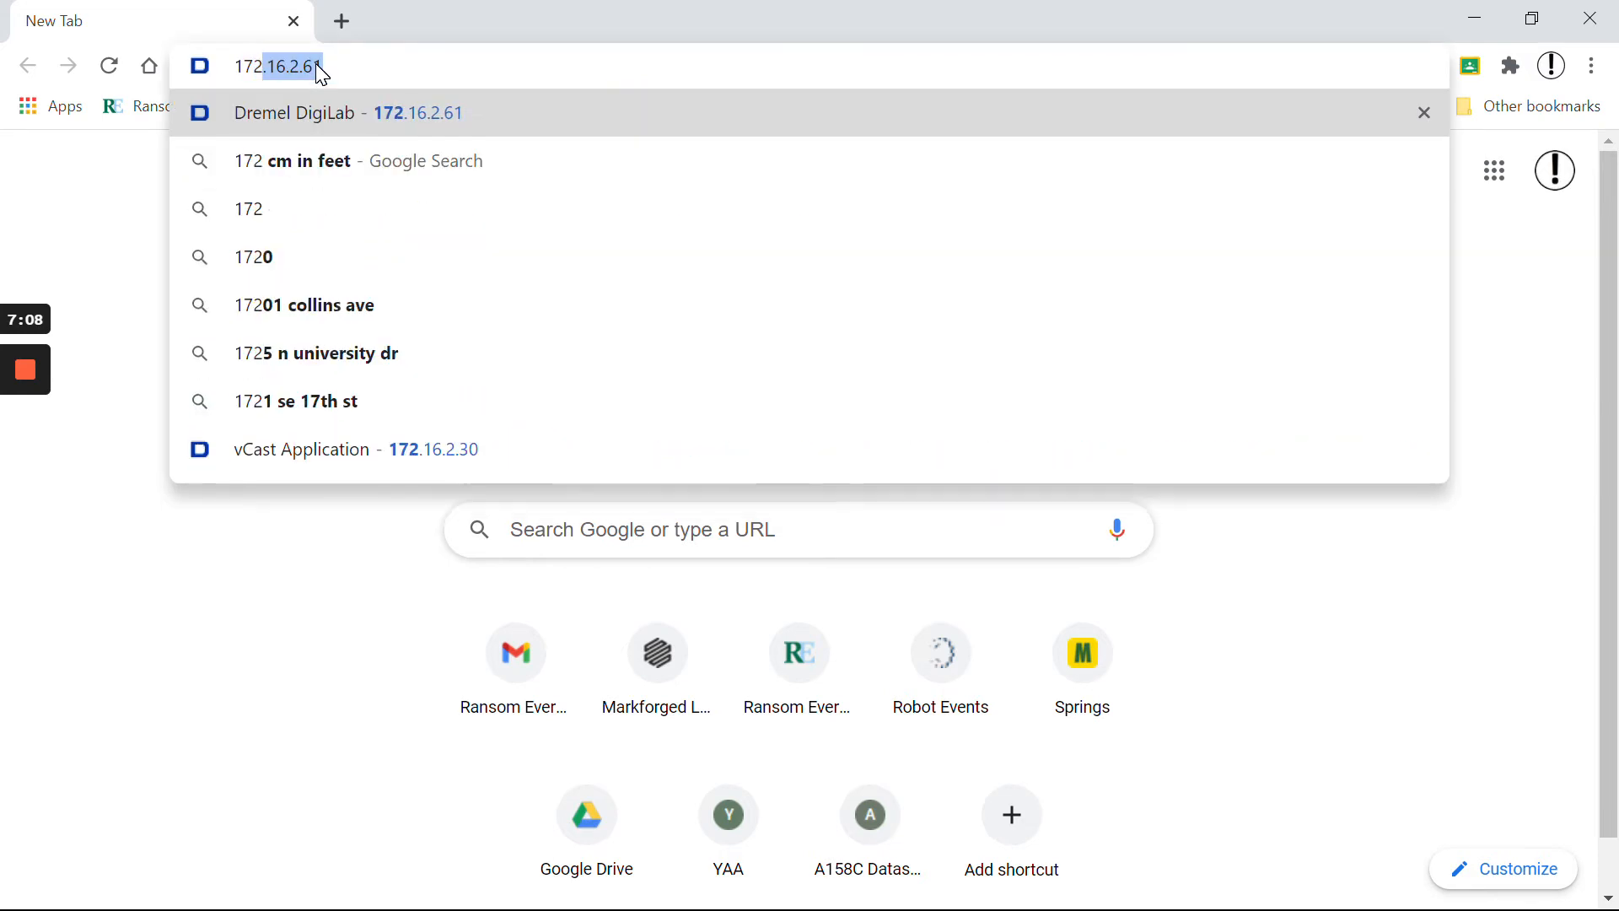
text(.2.)
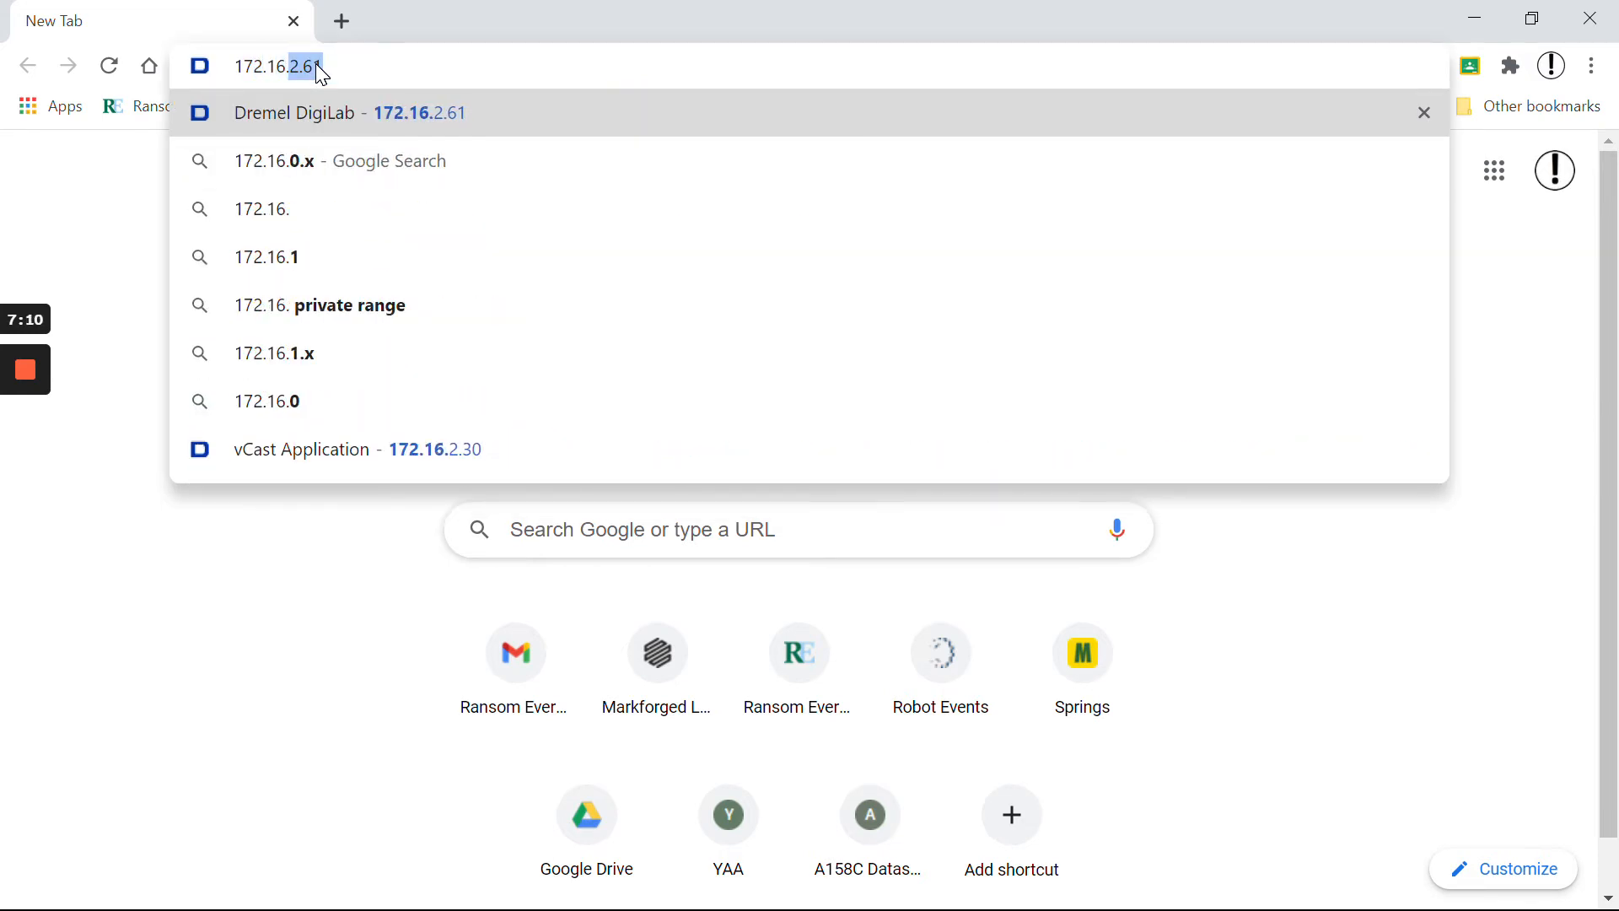
text(61)
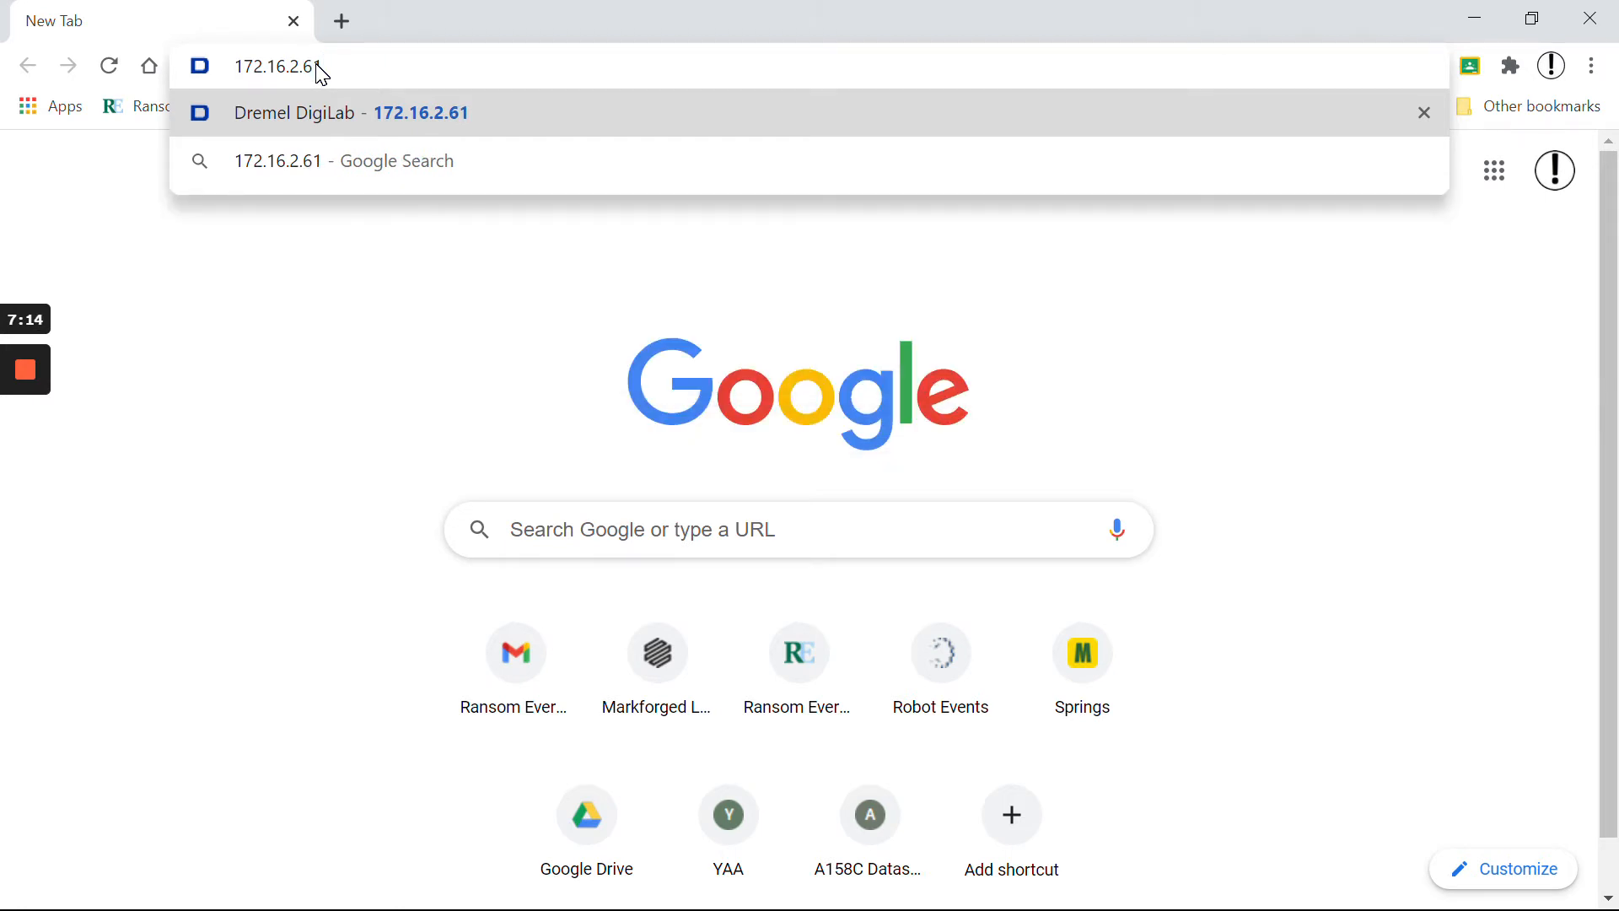
key(Return)
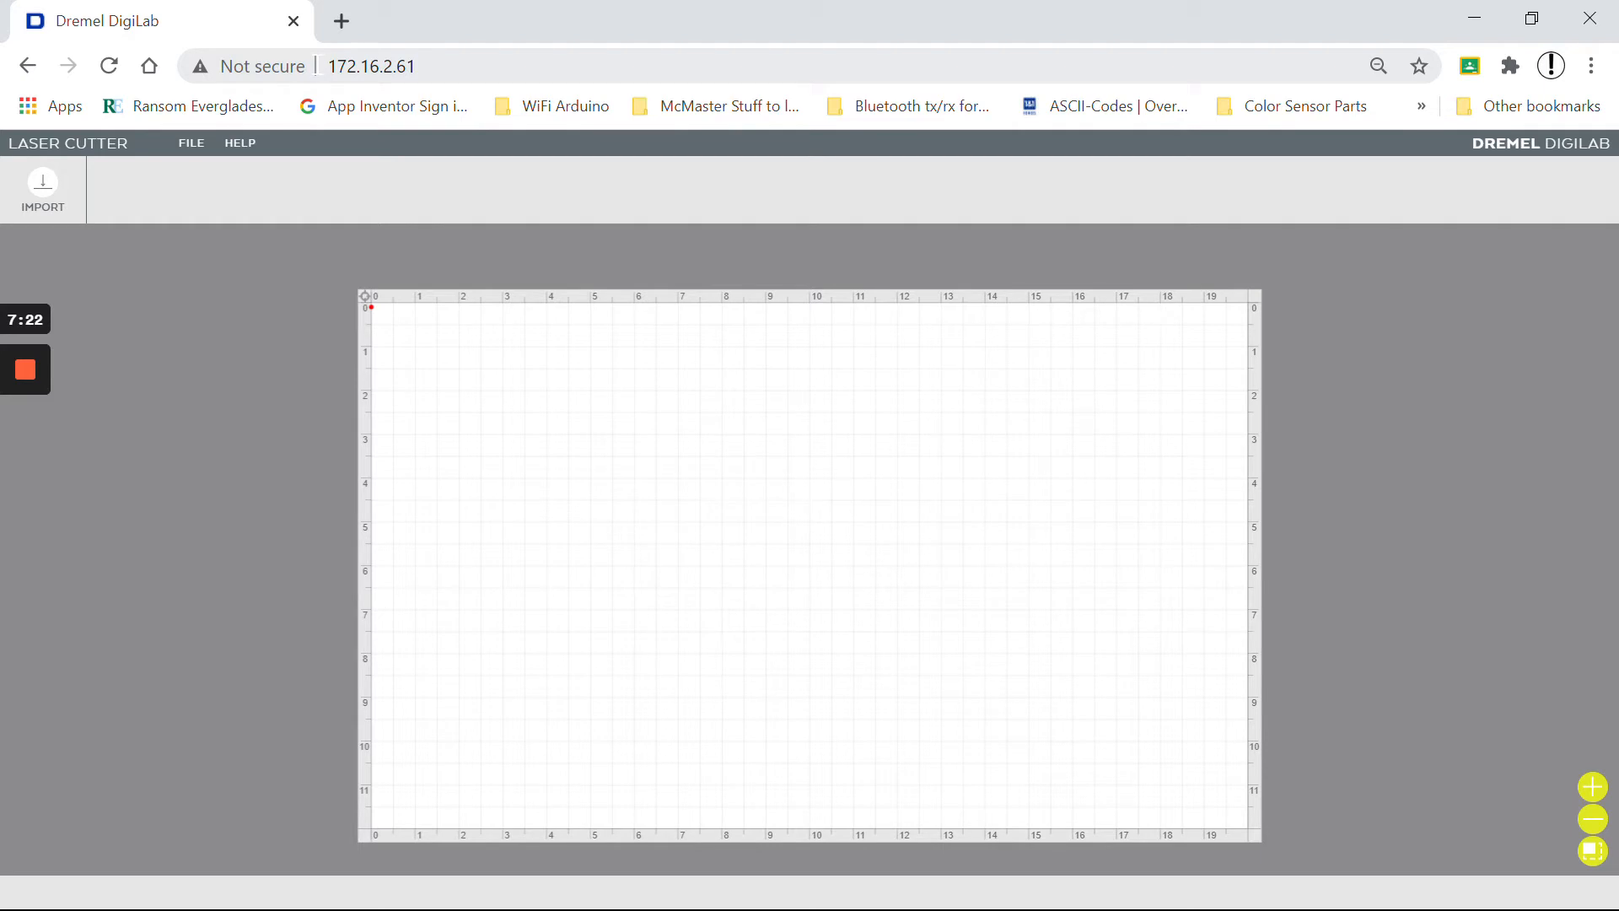
Import Cool Wheel.pdf from the Downloads folder into the laser cutter workspace with the IMPORT ENGRAVE ONLY option
click(42, 187)
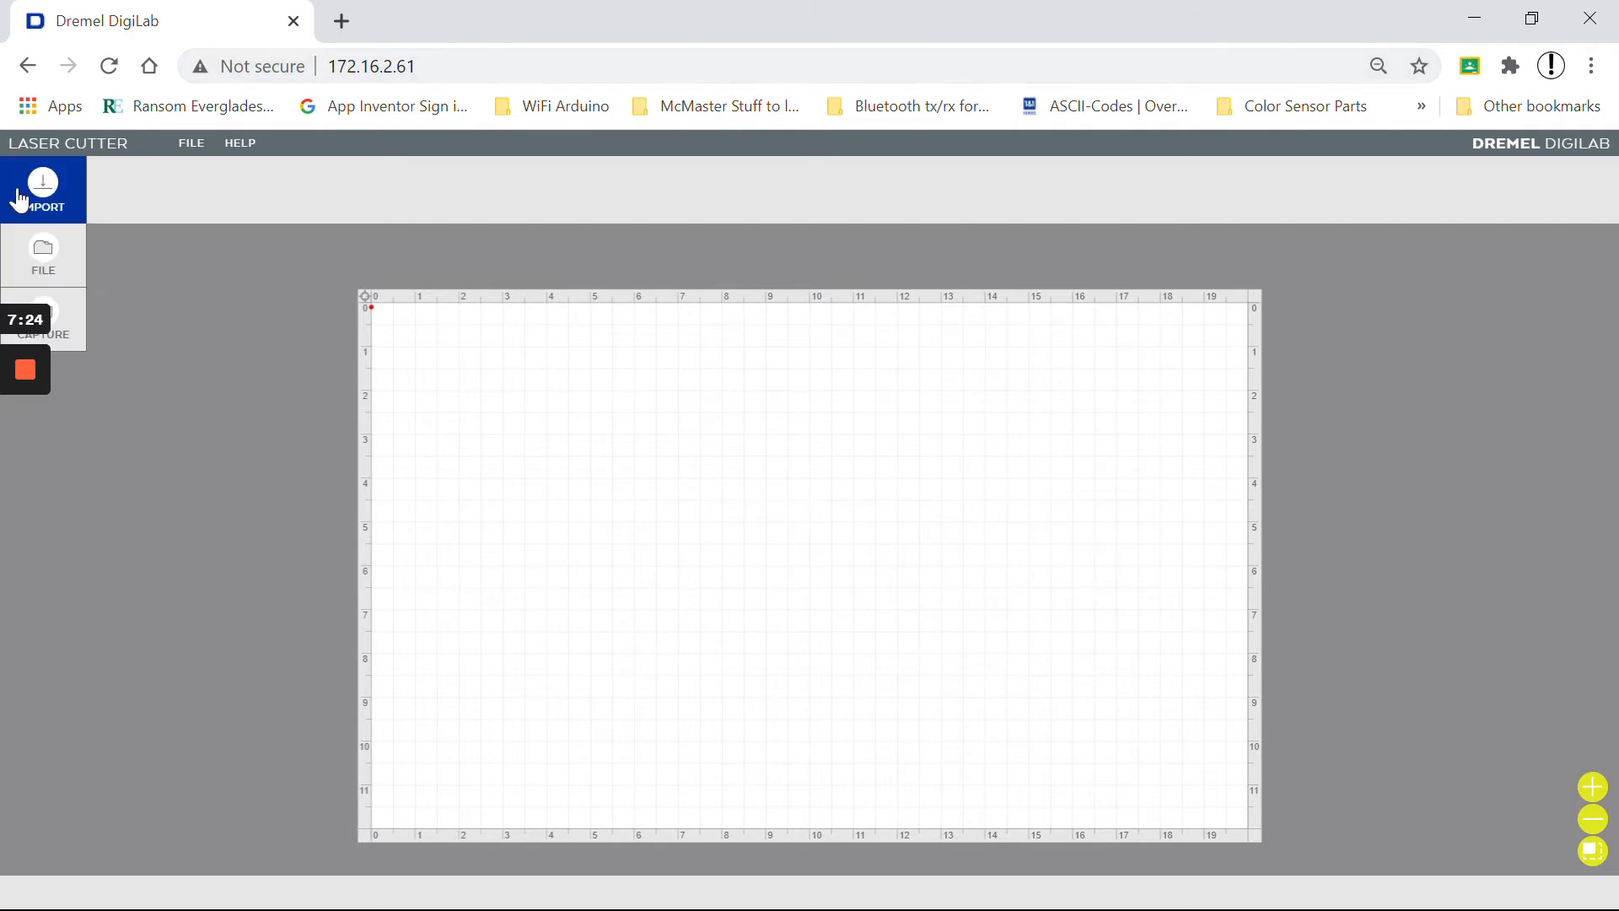
click(42, 245)
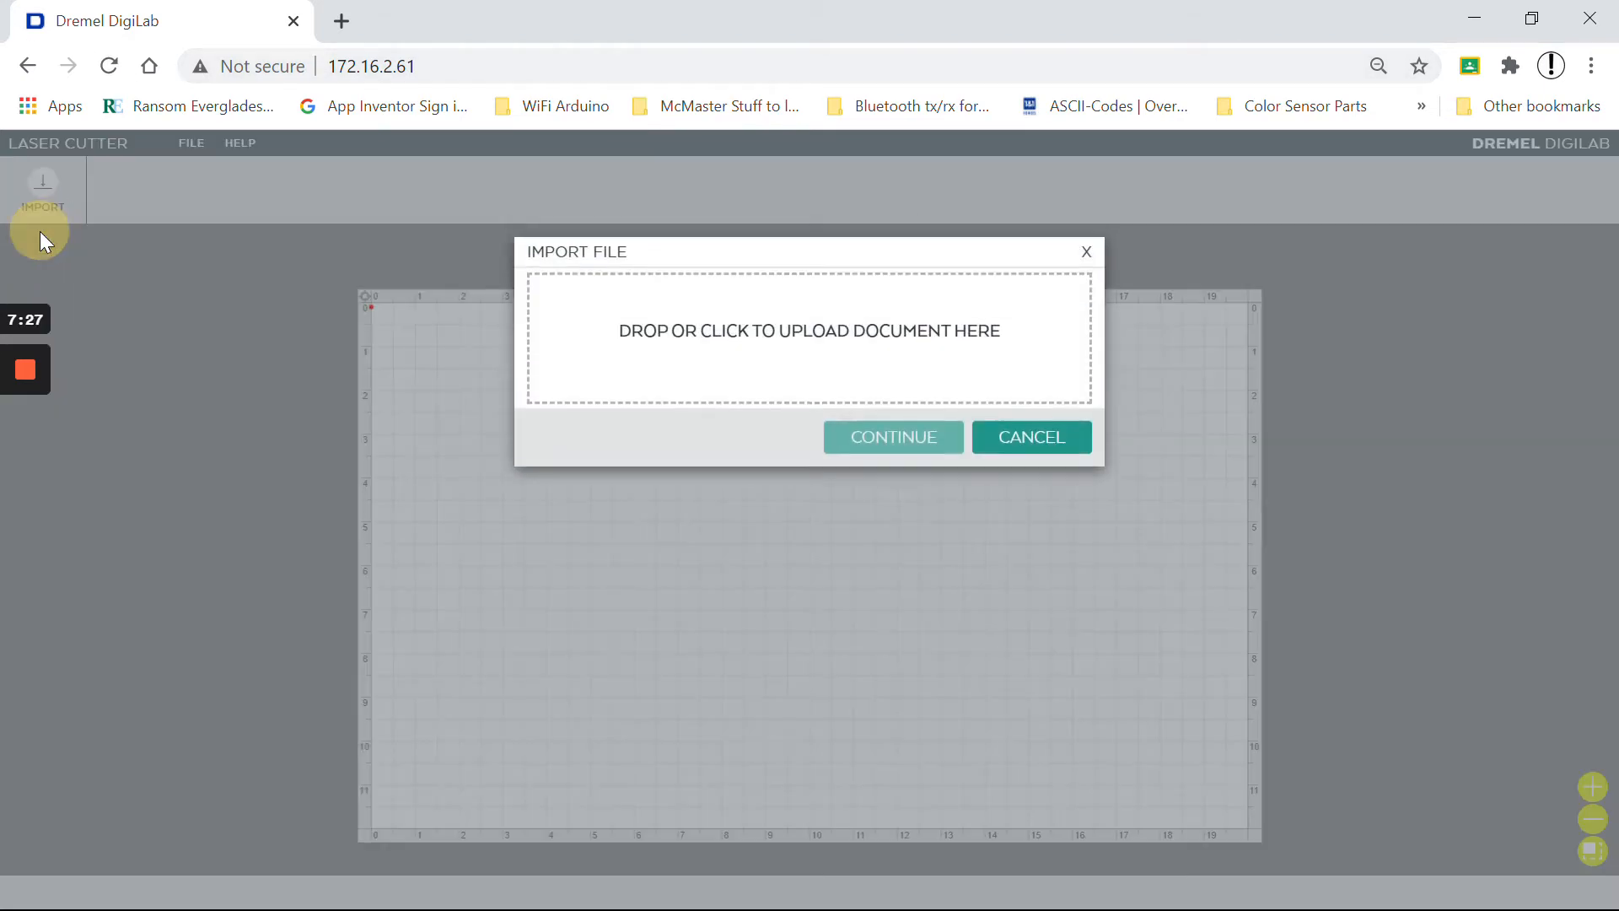
click(847, 352)
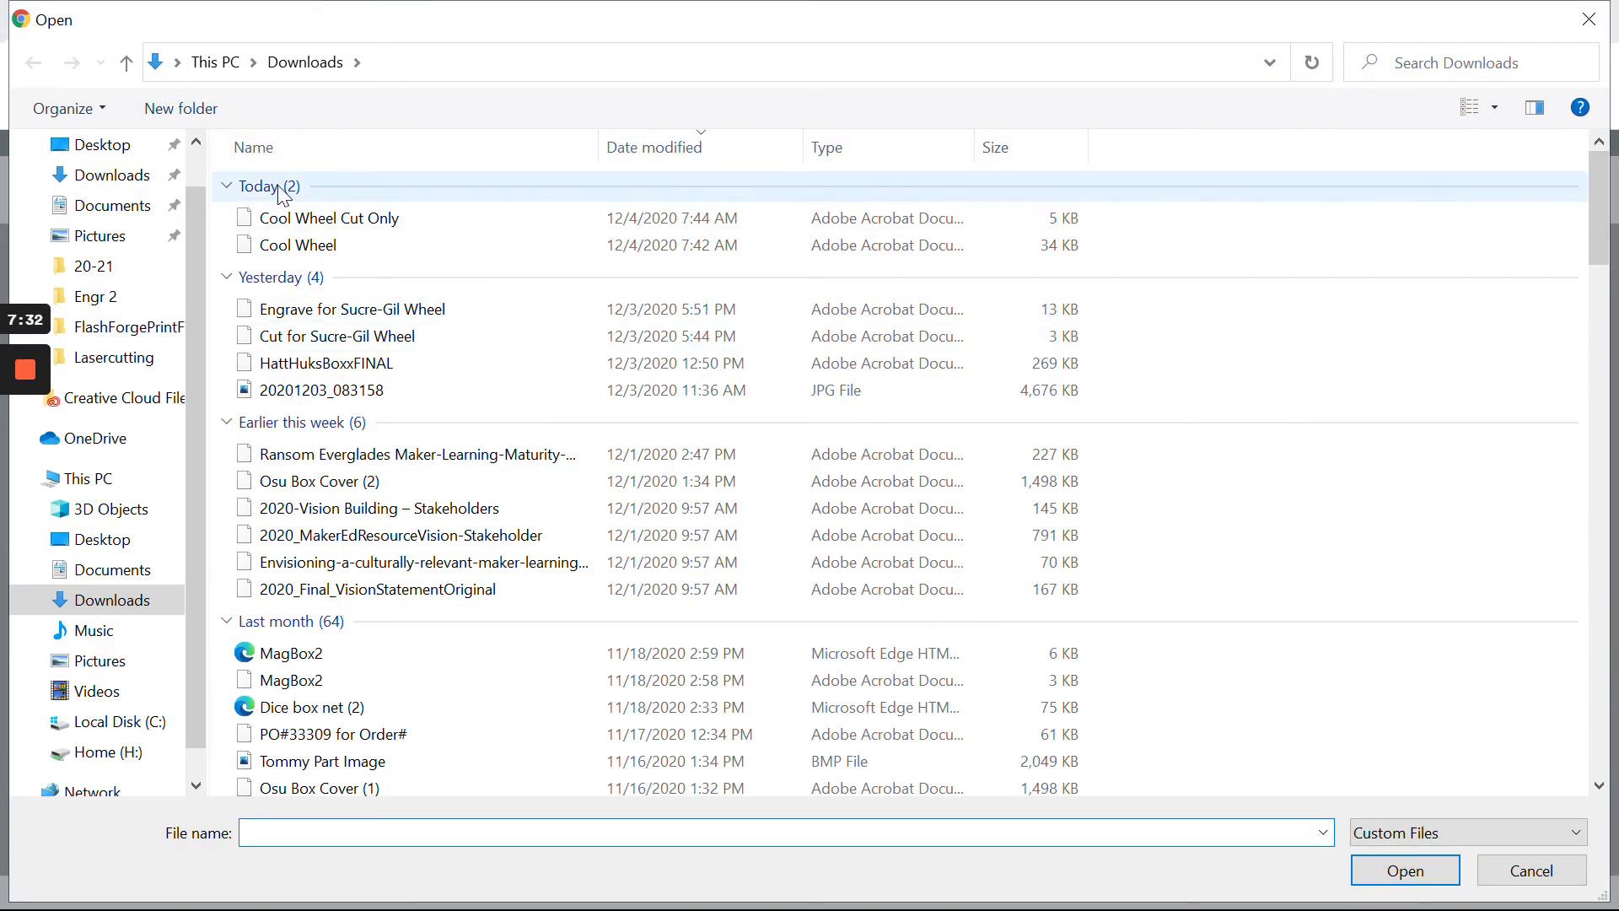
click(323, 246)
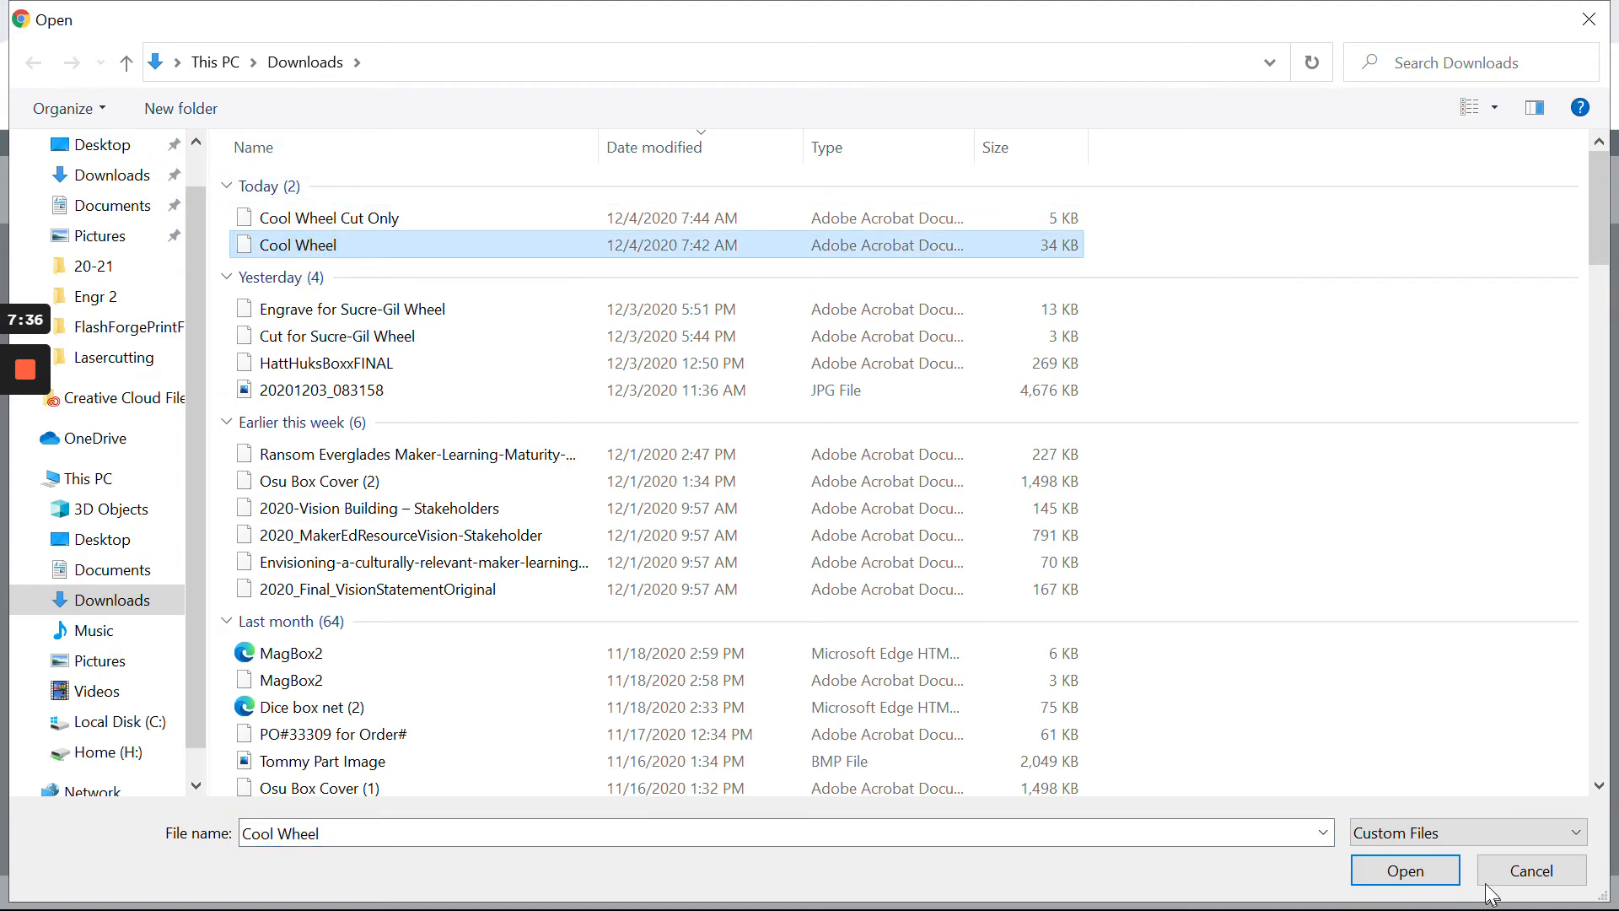
click(1425, 882)
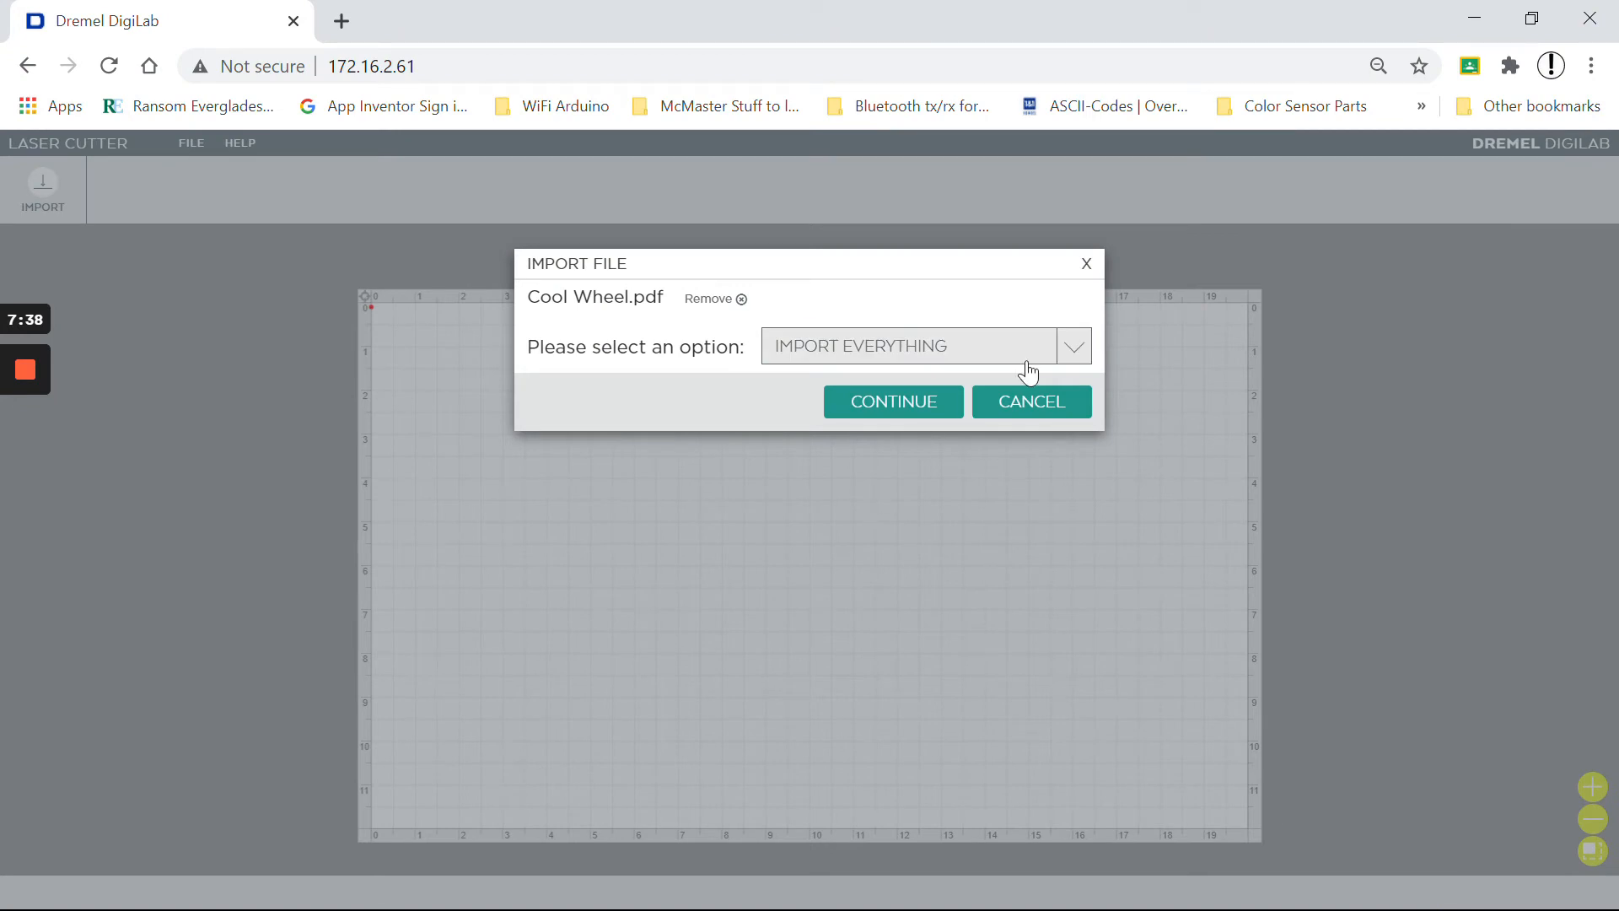
click(1074, 349)
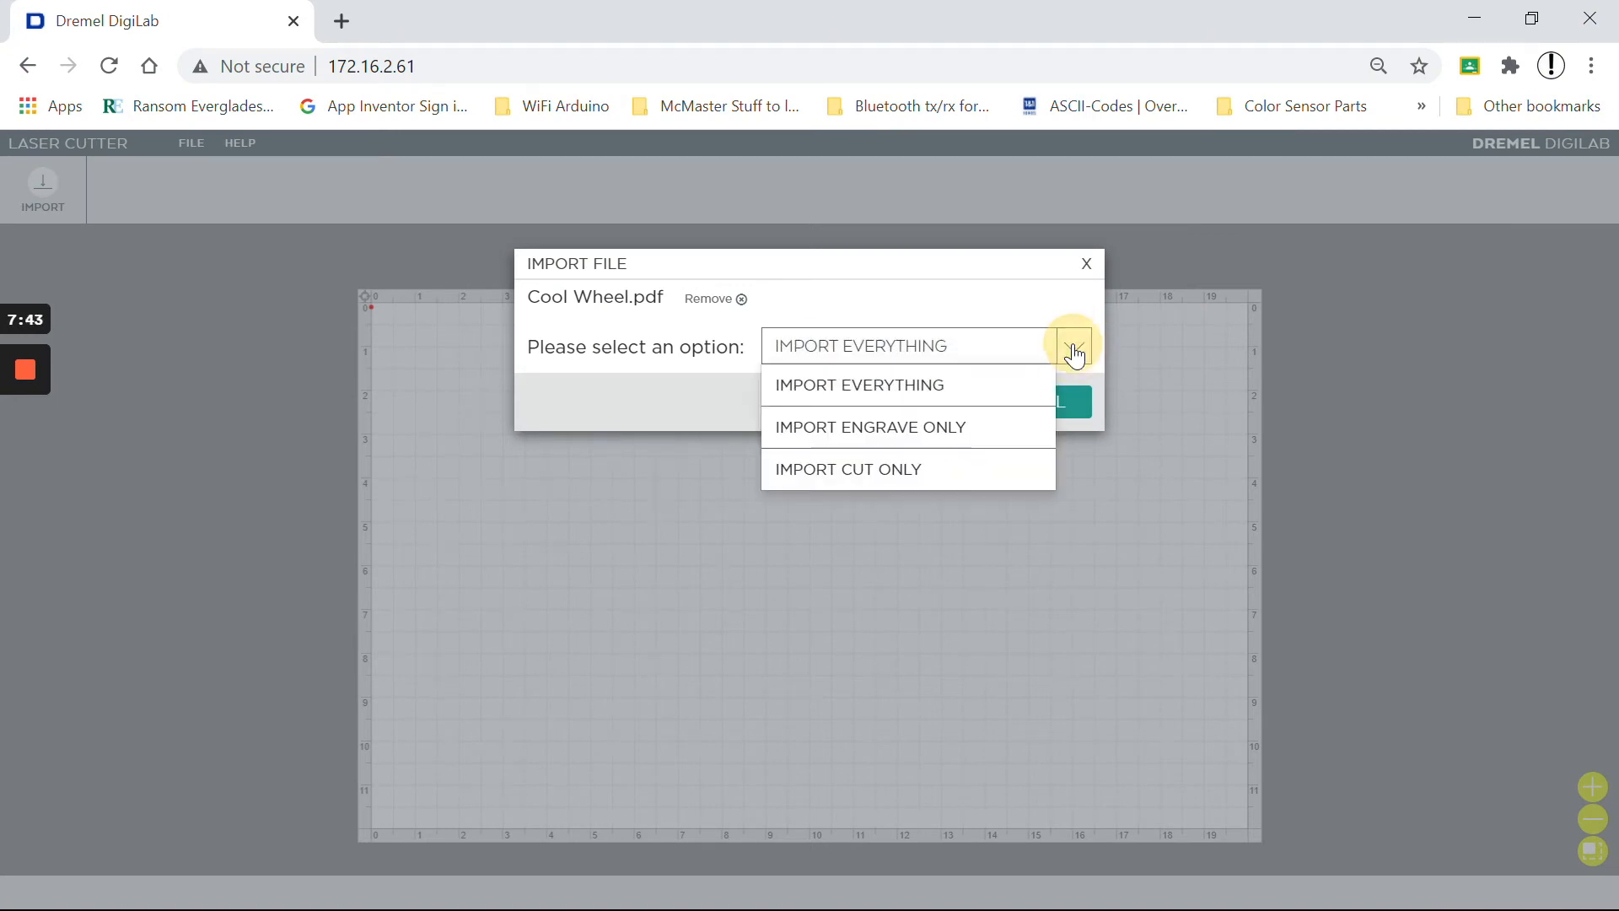
click(865, 430)
click(899, 408)
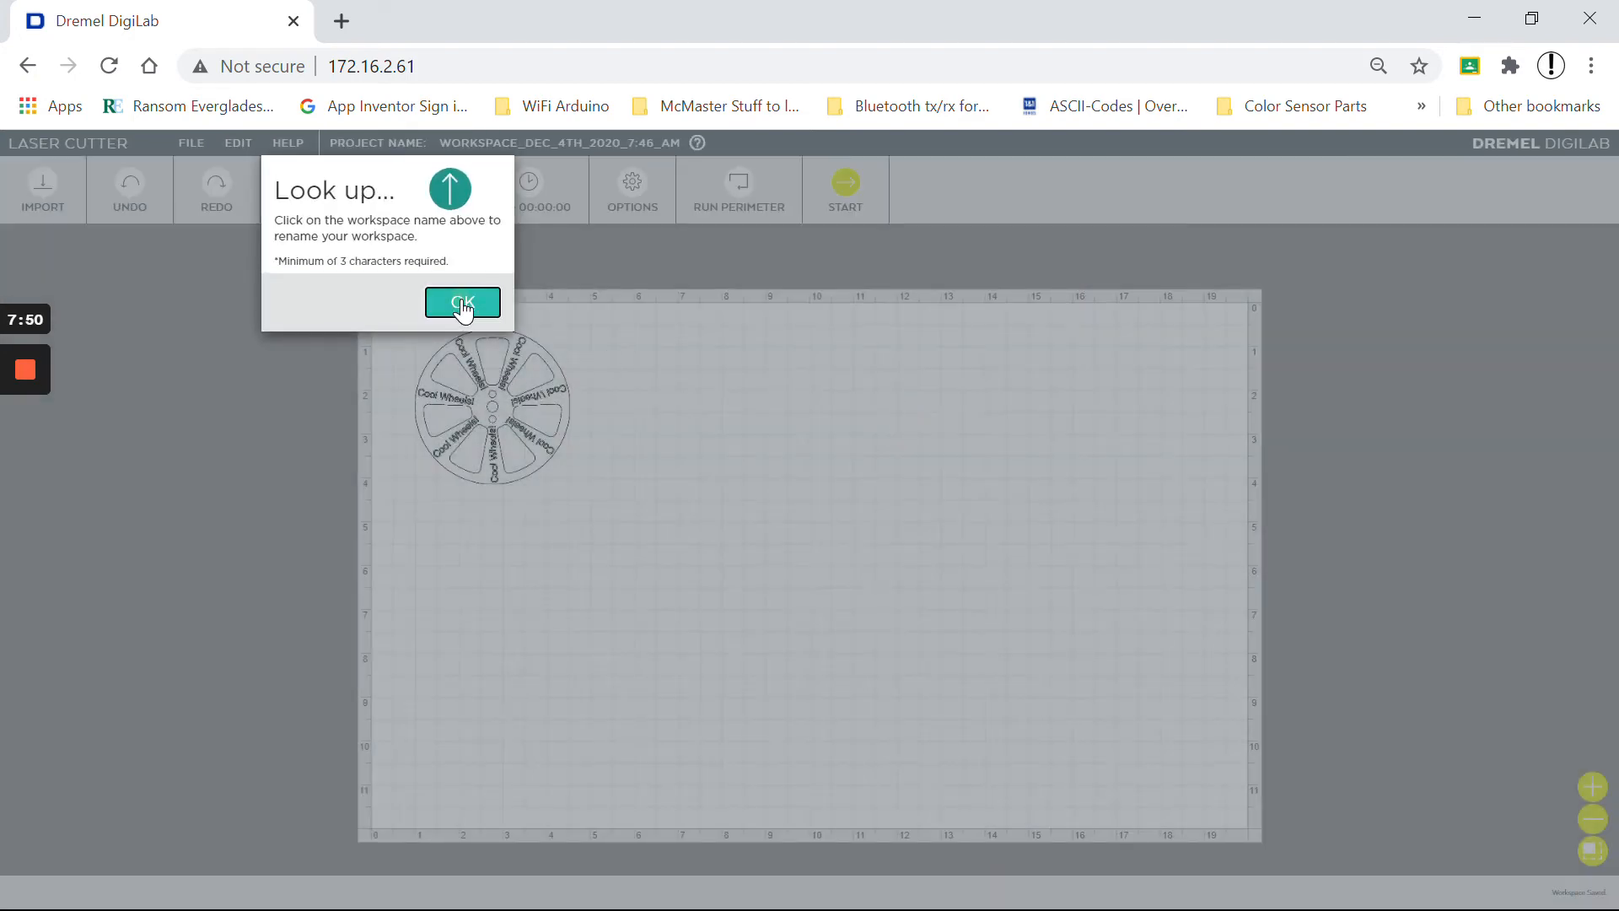
Dismiss the workspace naming hint and move the engraving wheel out of the way to about X 12.3 in, Y 4.27 in
click(464, 303)
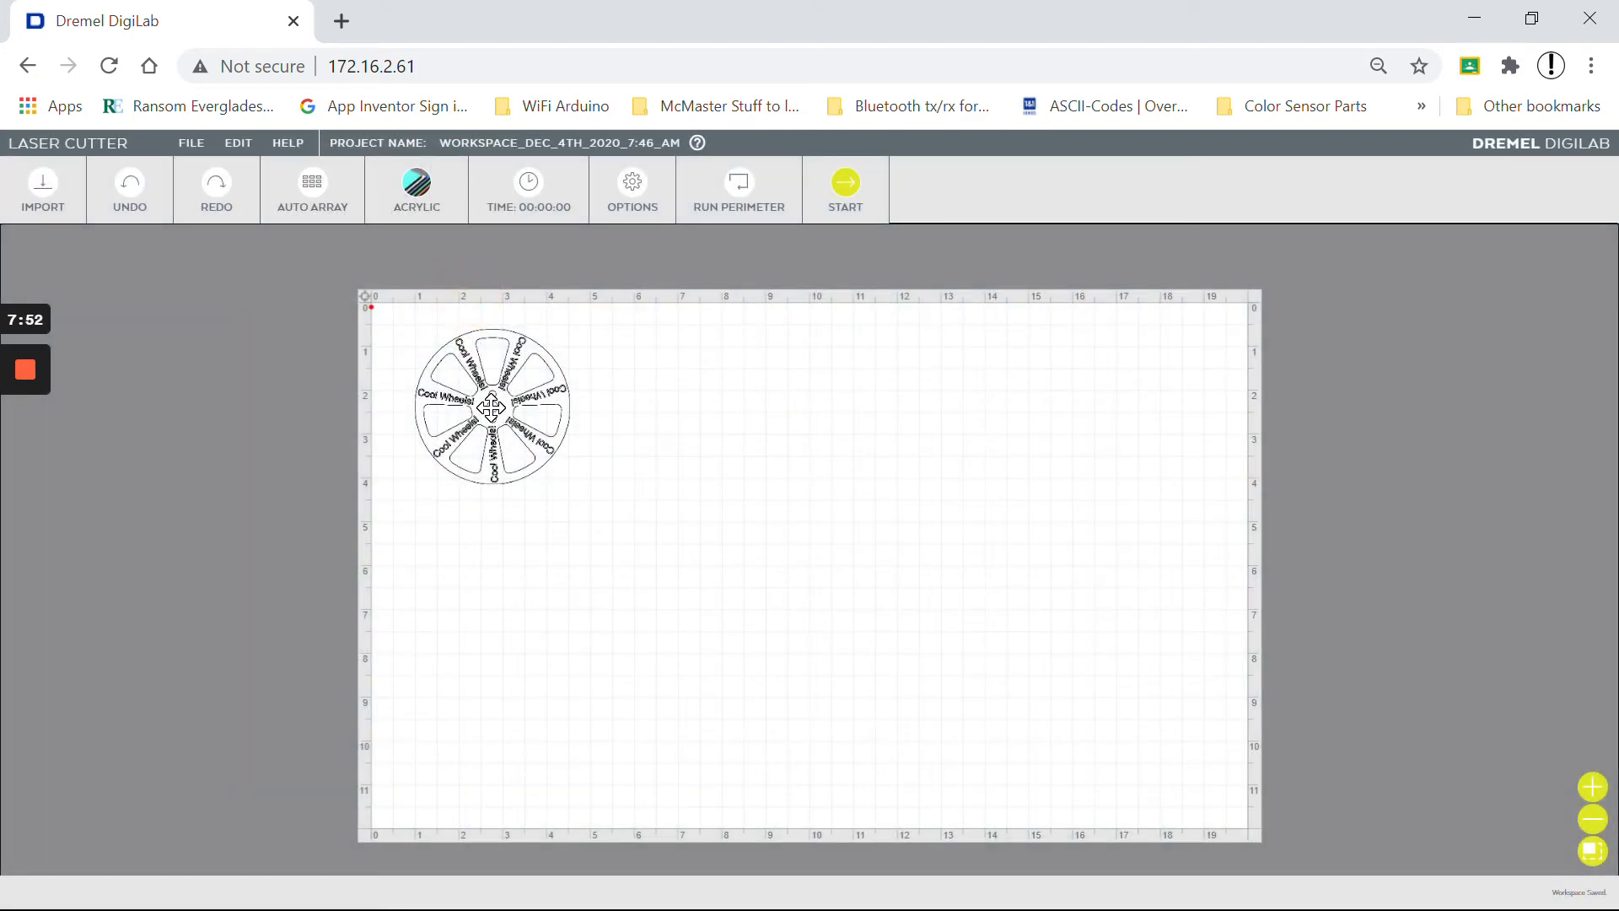
drag(492, 407, 988, 570)
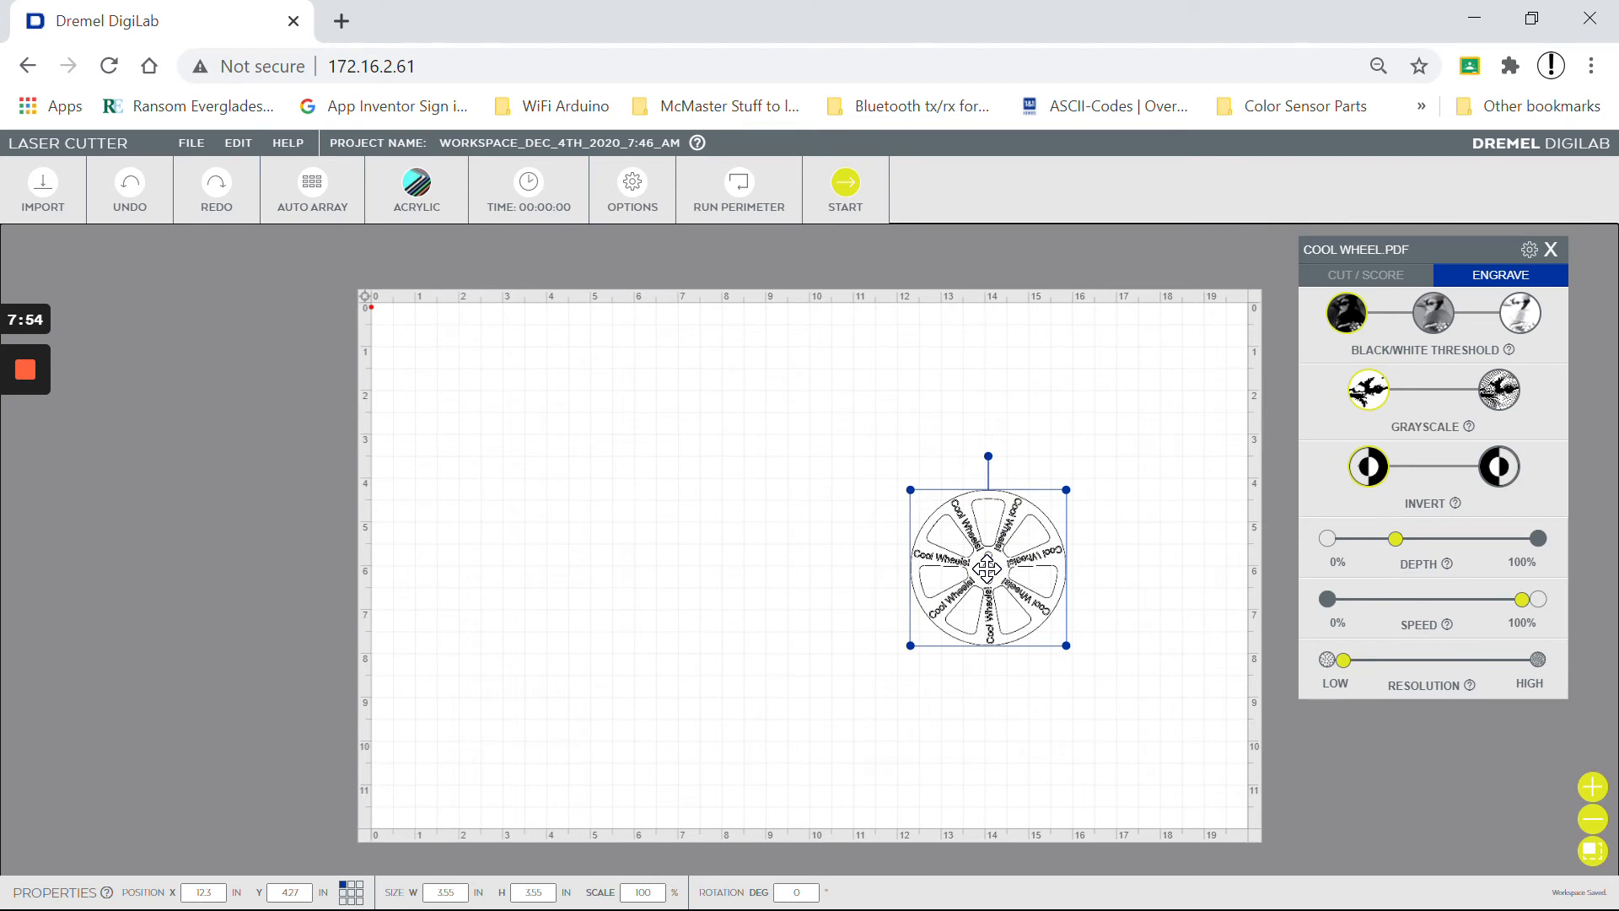
Import Cool Wheel Cut Only.pdf from the Downloads folder with the IMPORT CUT ONLY option
click(43, 187)
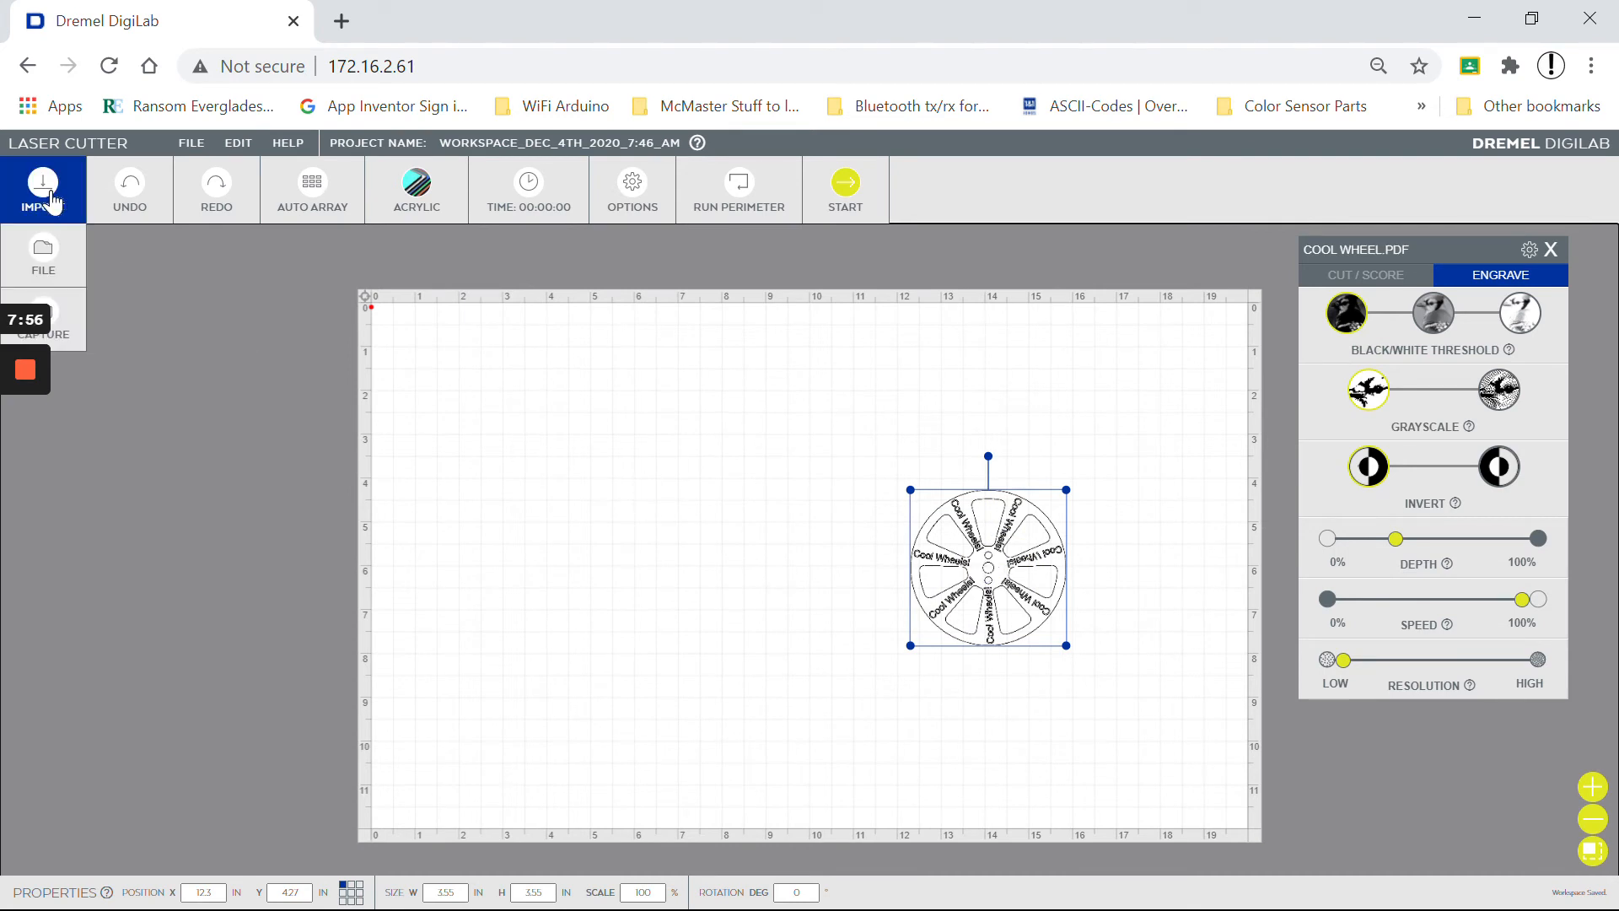
click(45, 263)
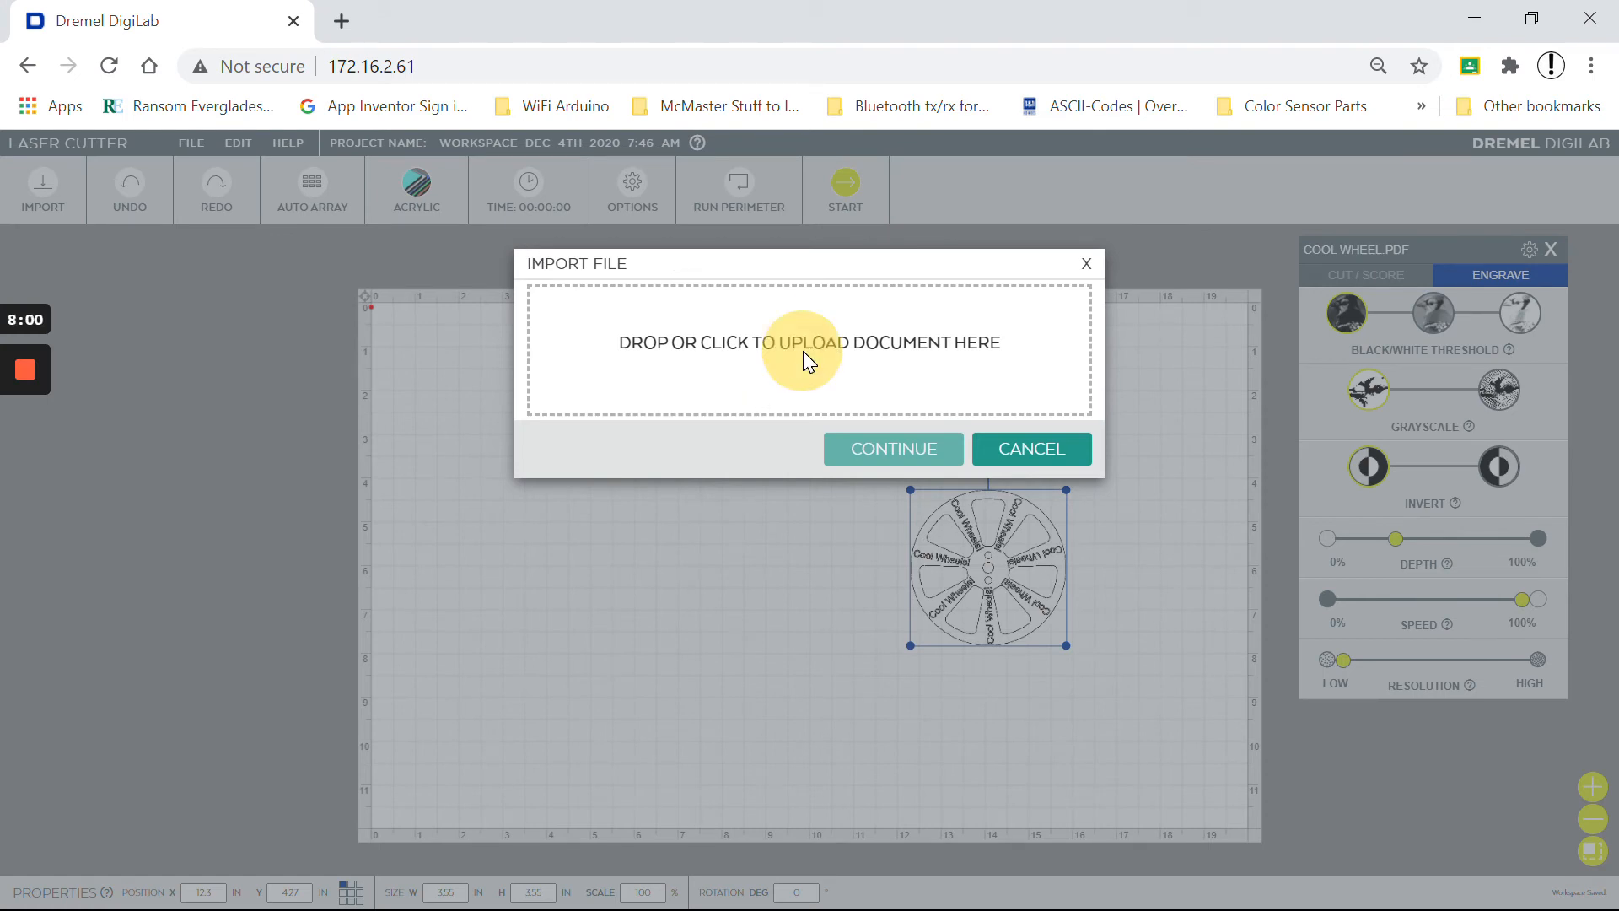
click(803, 351)
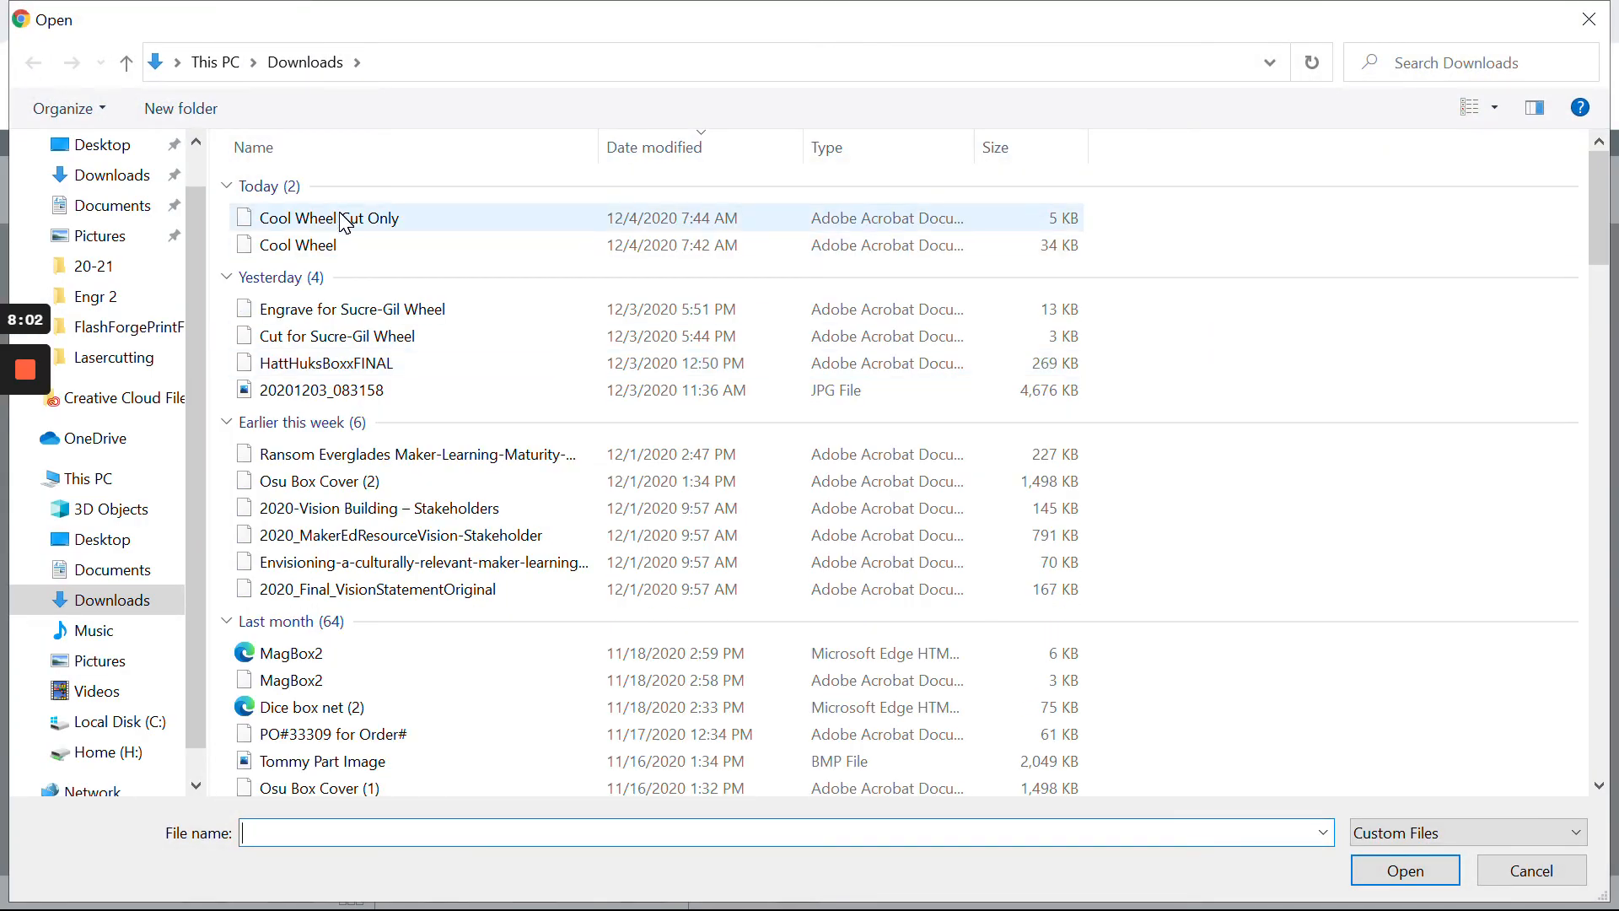
click(345, 221)
click(1408, 876)
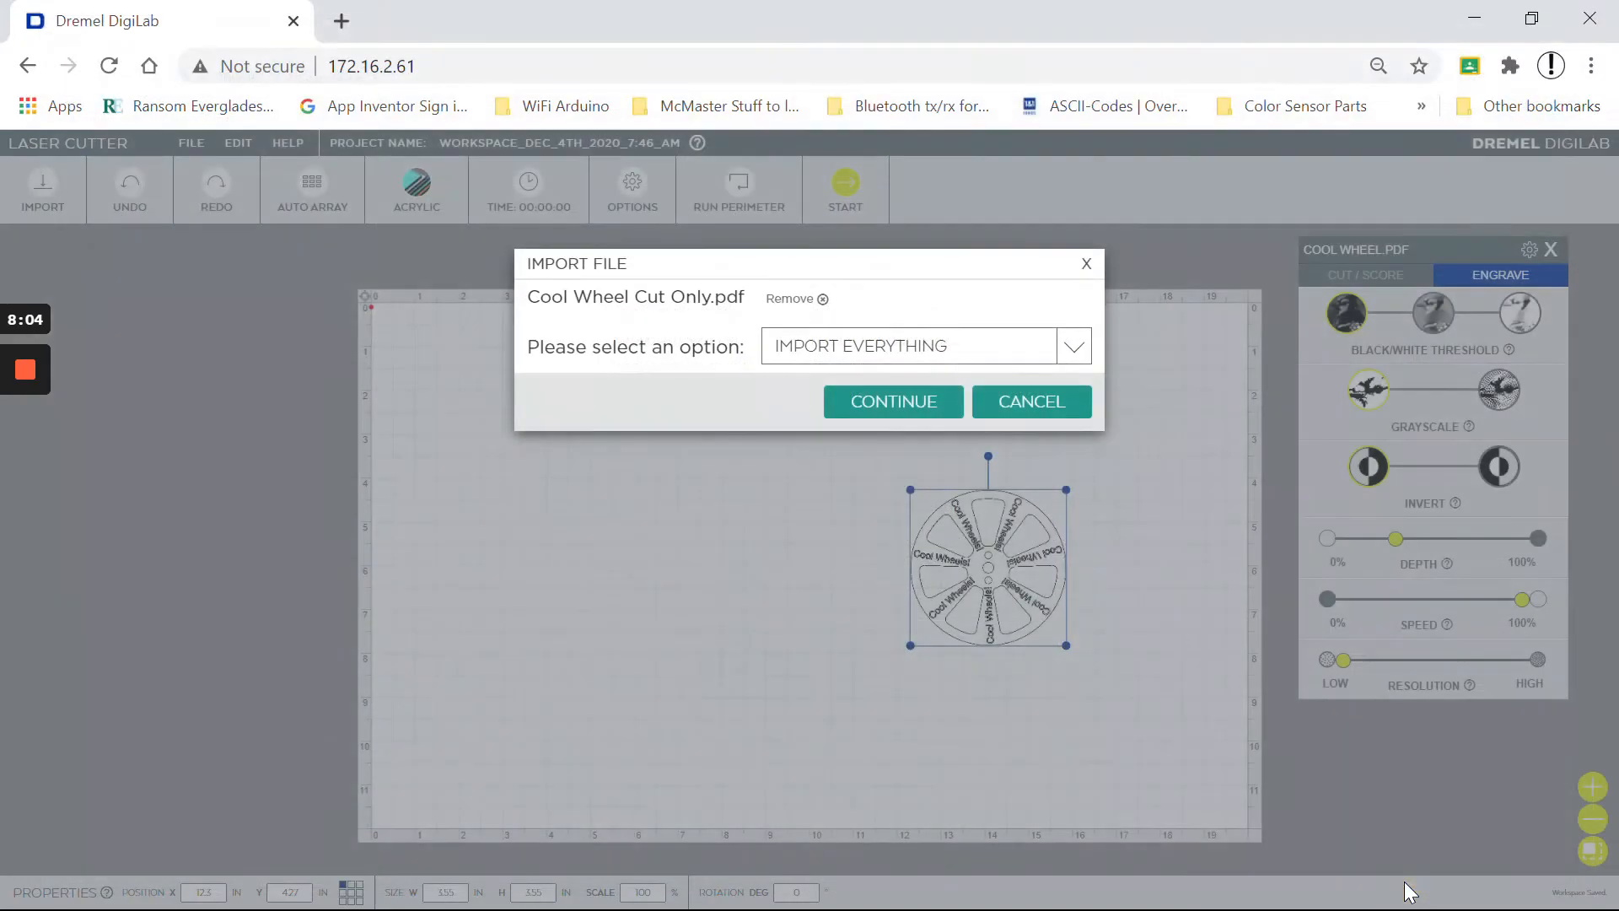
click(1074, 348)
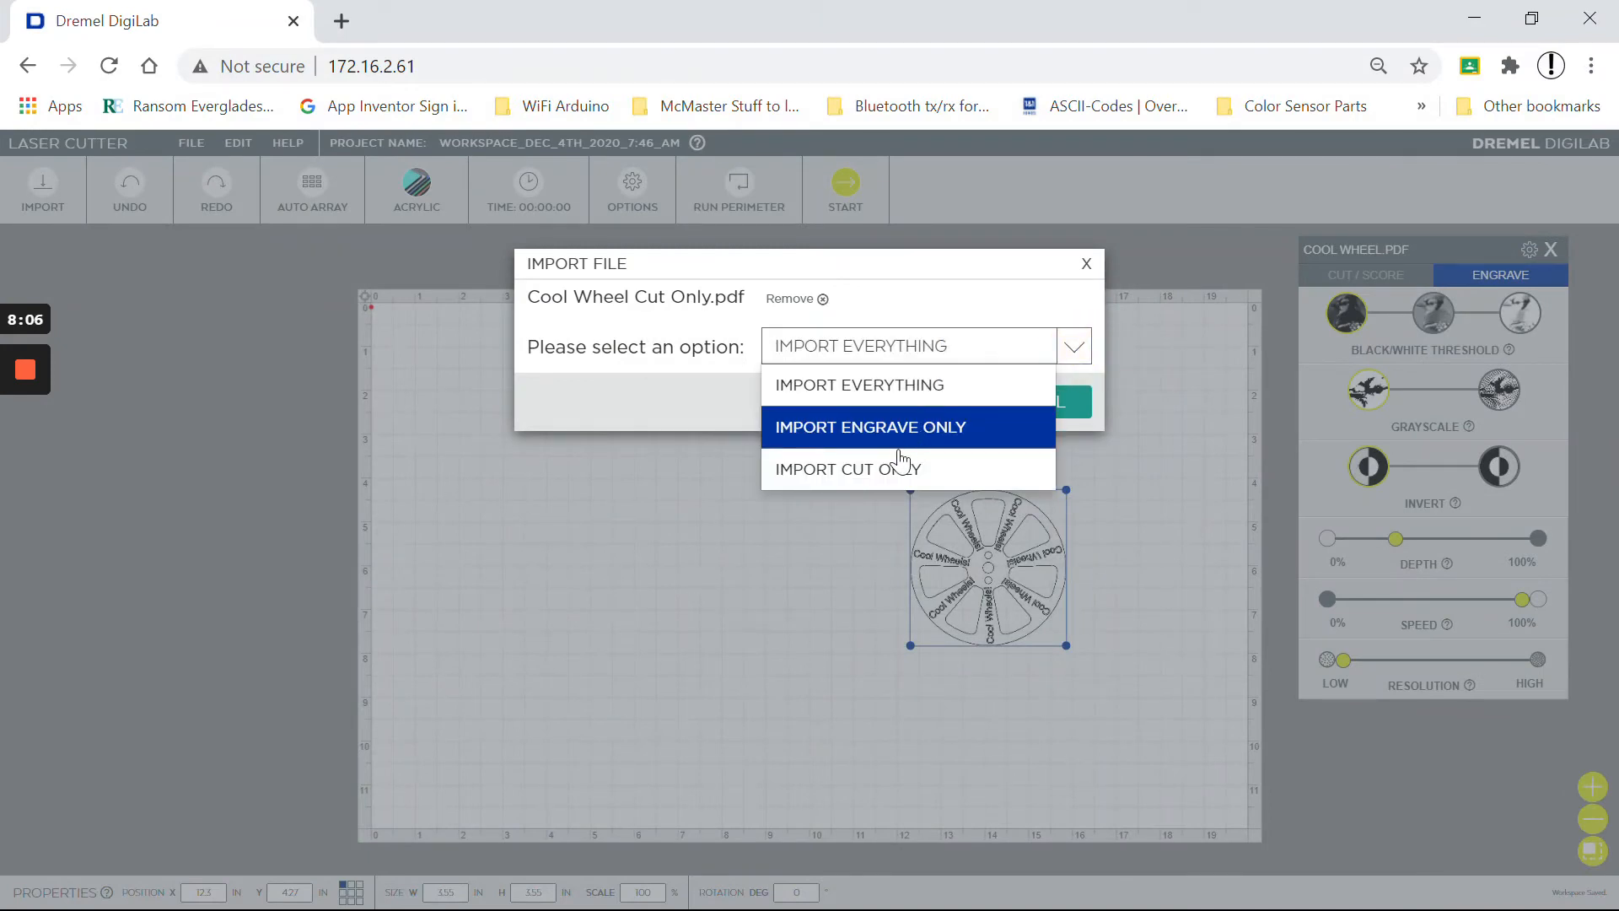
click(885, 485)
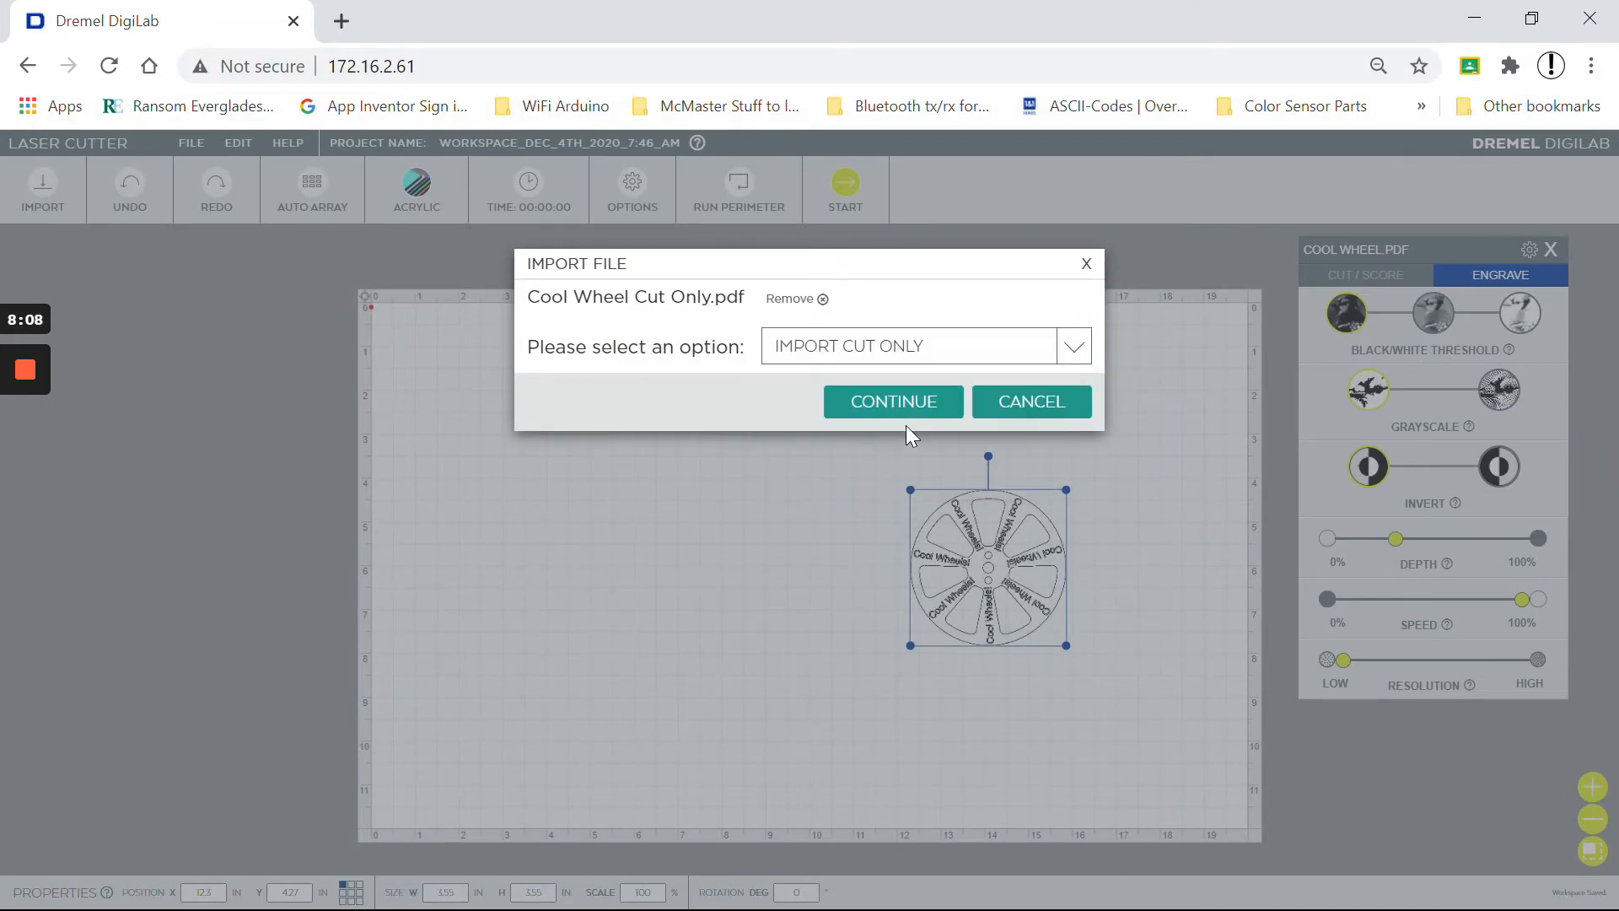
click(923, 403)
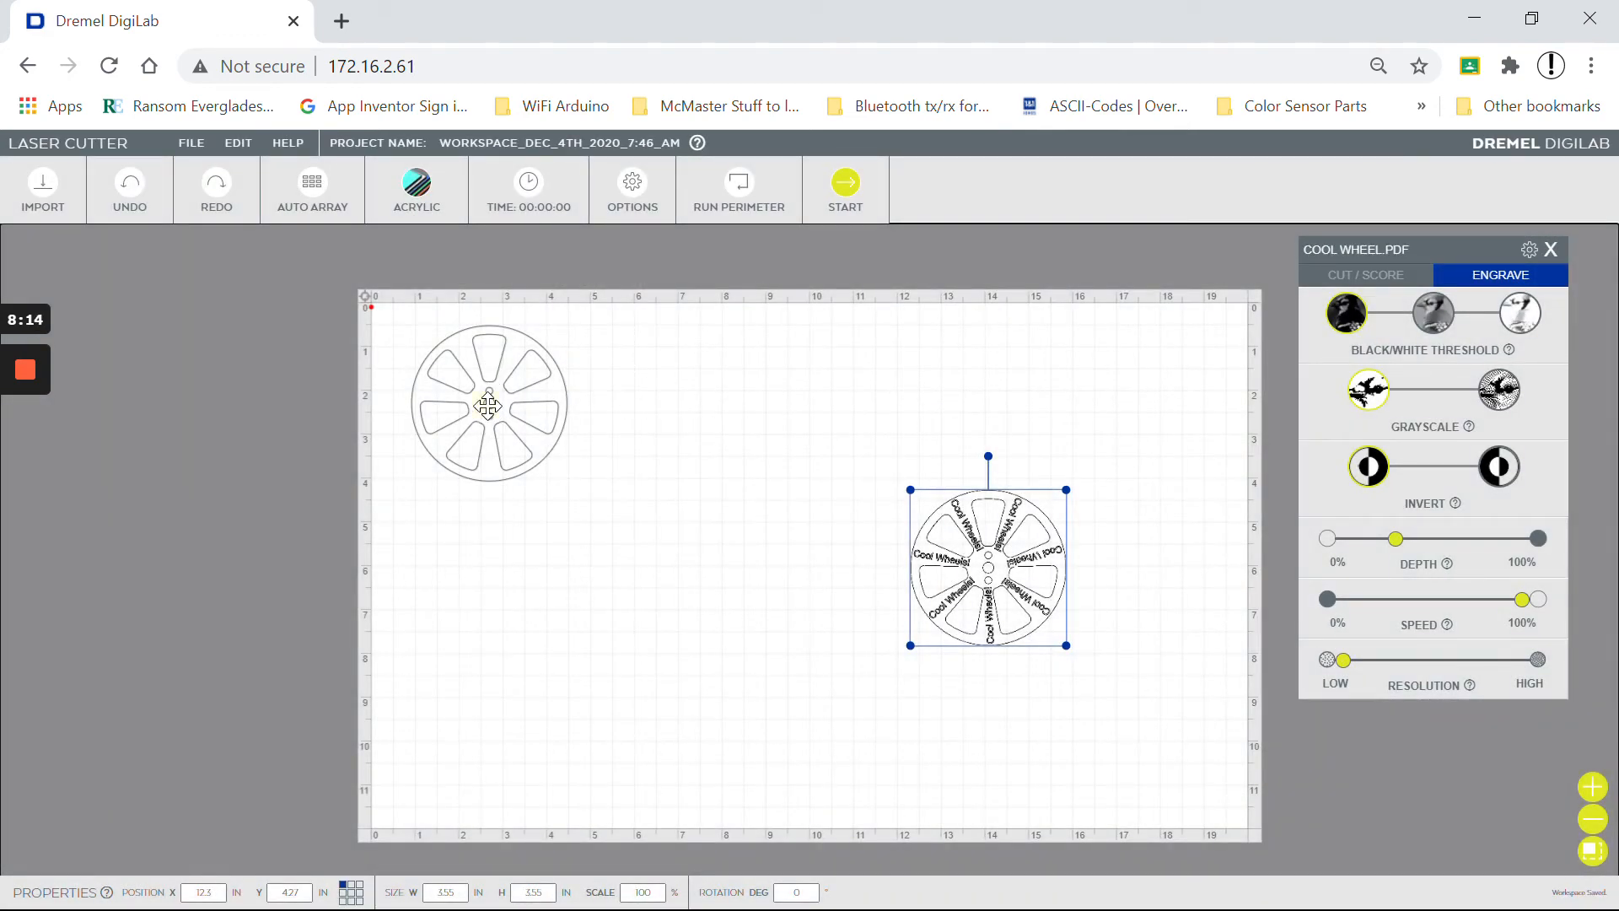
Set the position of the cut-only wheel to X 1 in and Y 1 in
click(488, 406)
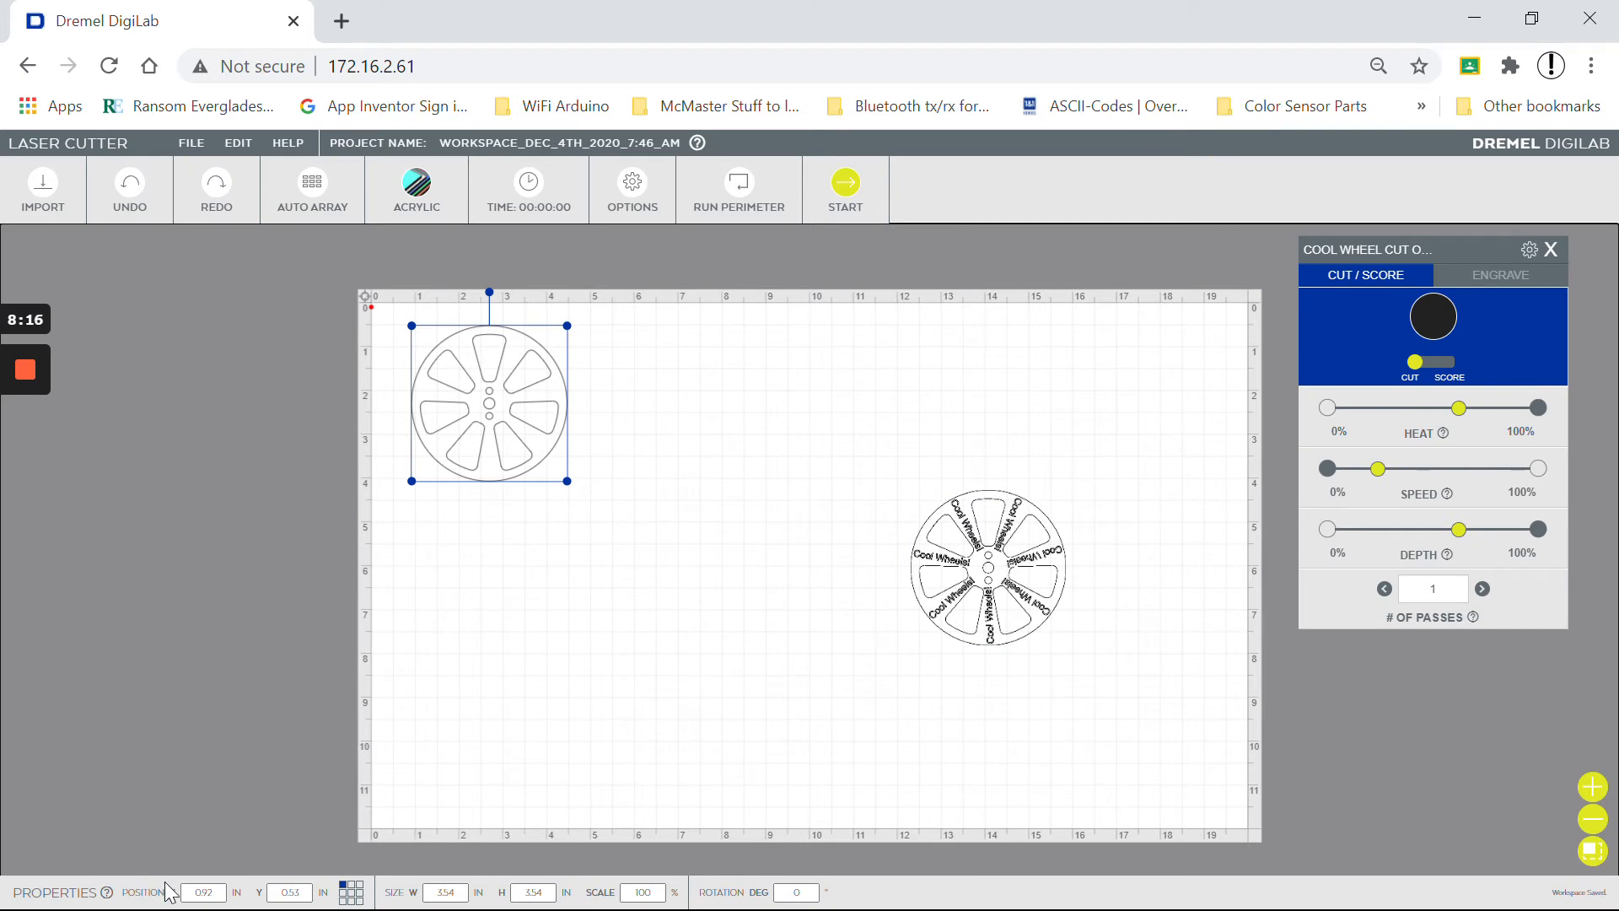
click(216, 892)
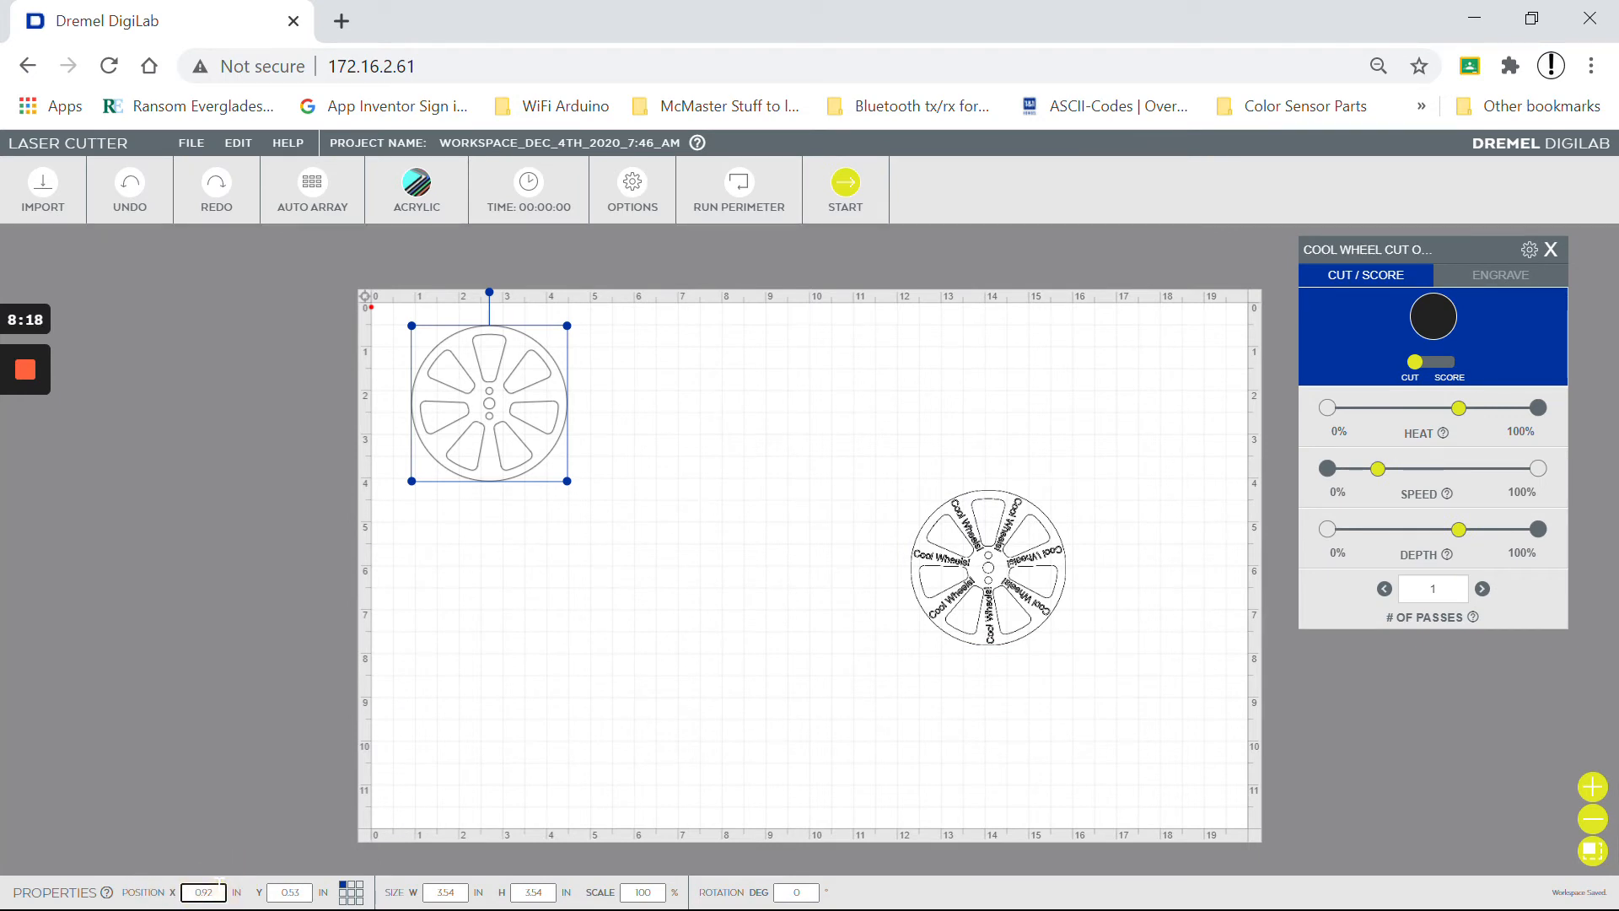
key(BackSpace)
key(BackSpace)
key(BackSpace)
key(BackSpace)
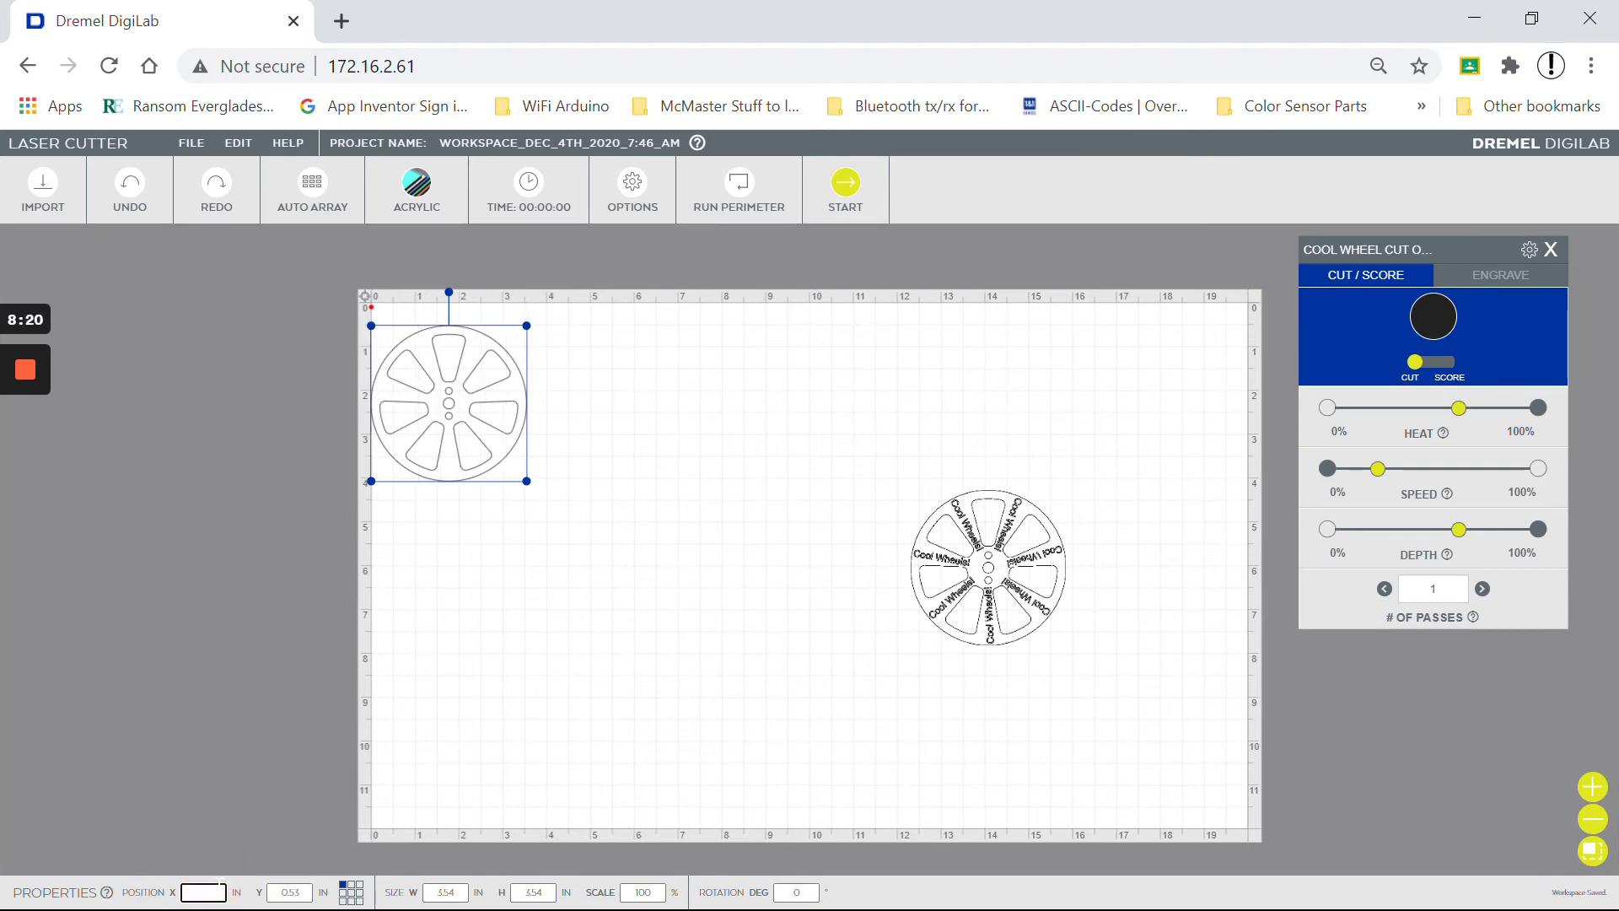
text(1)
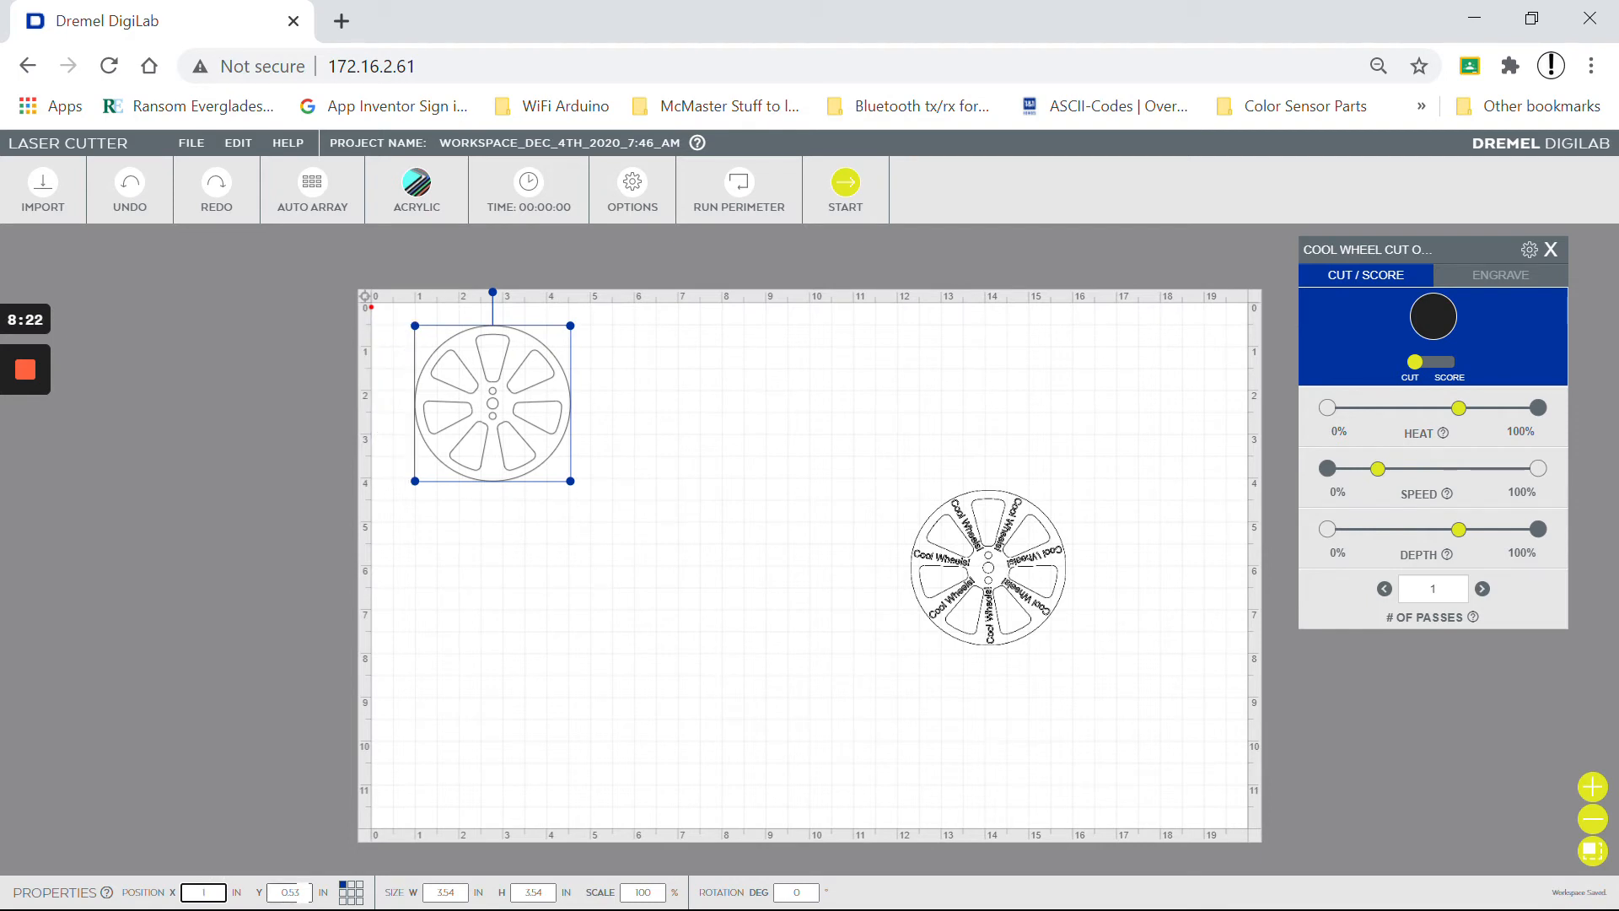
key(BackSpace)
click(299, 892)
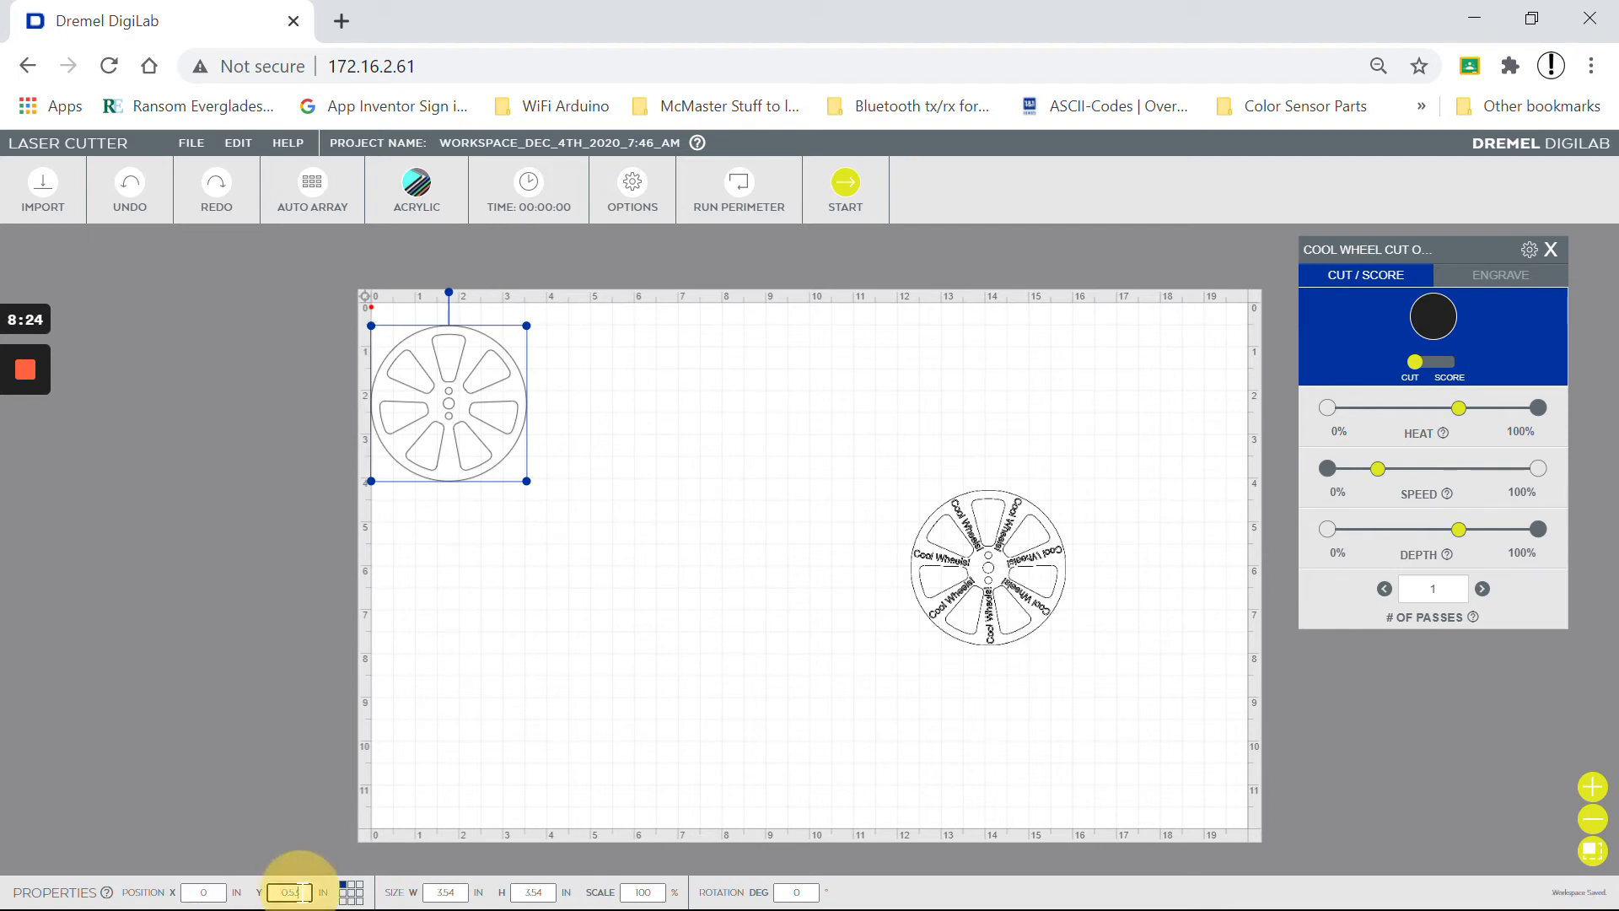
text(01)
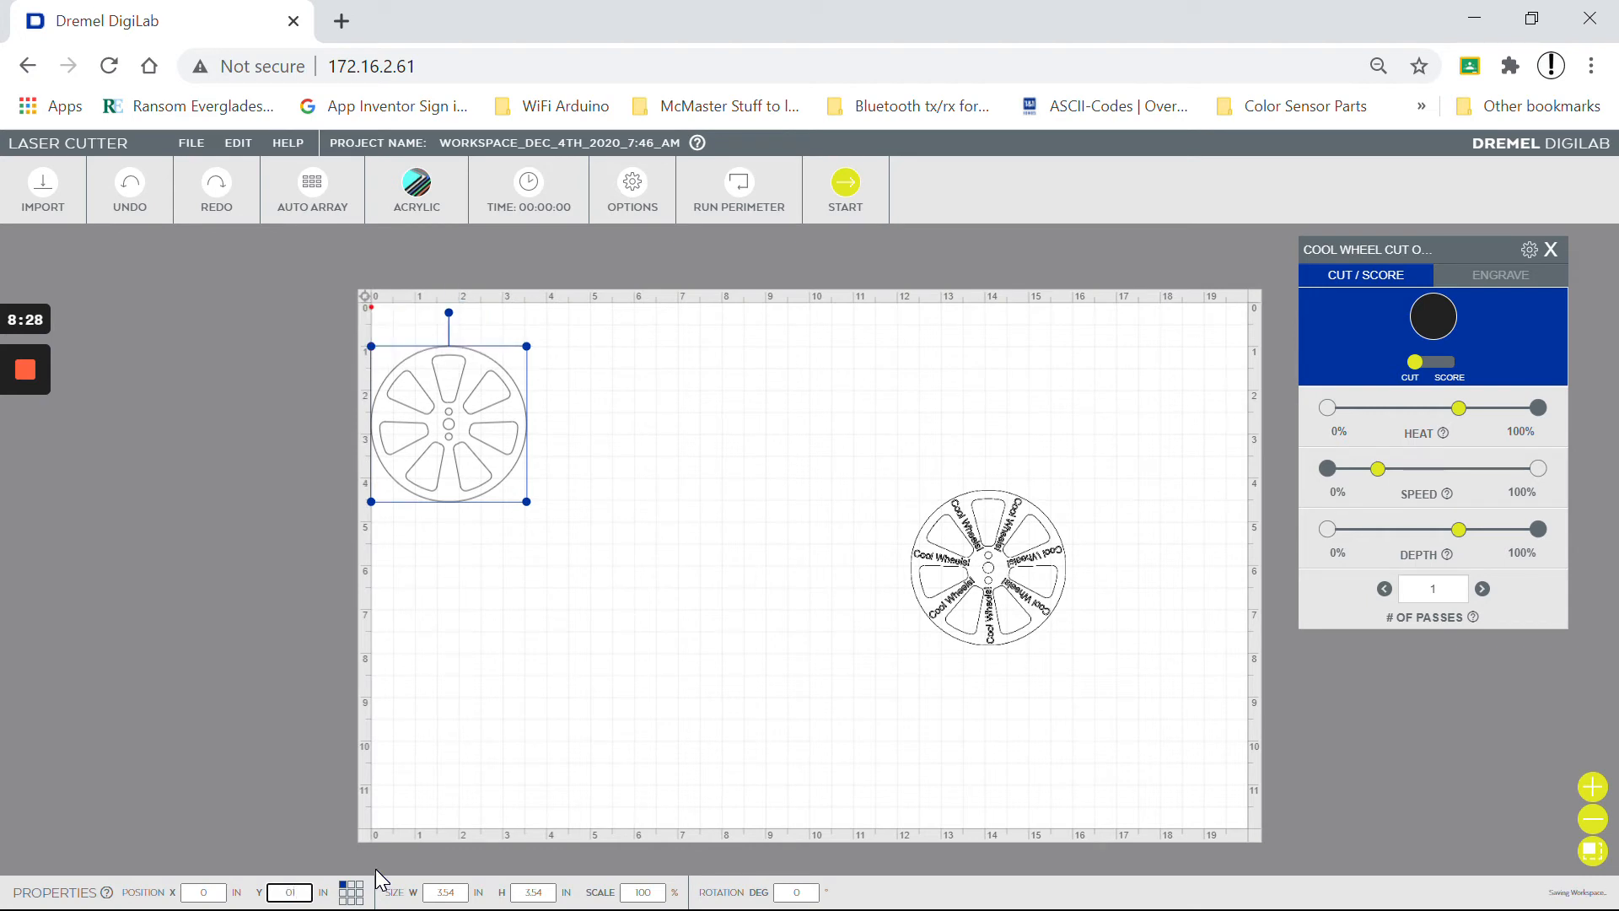
click(203, 892)
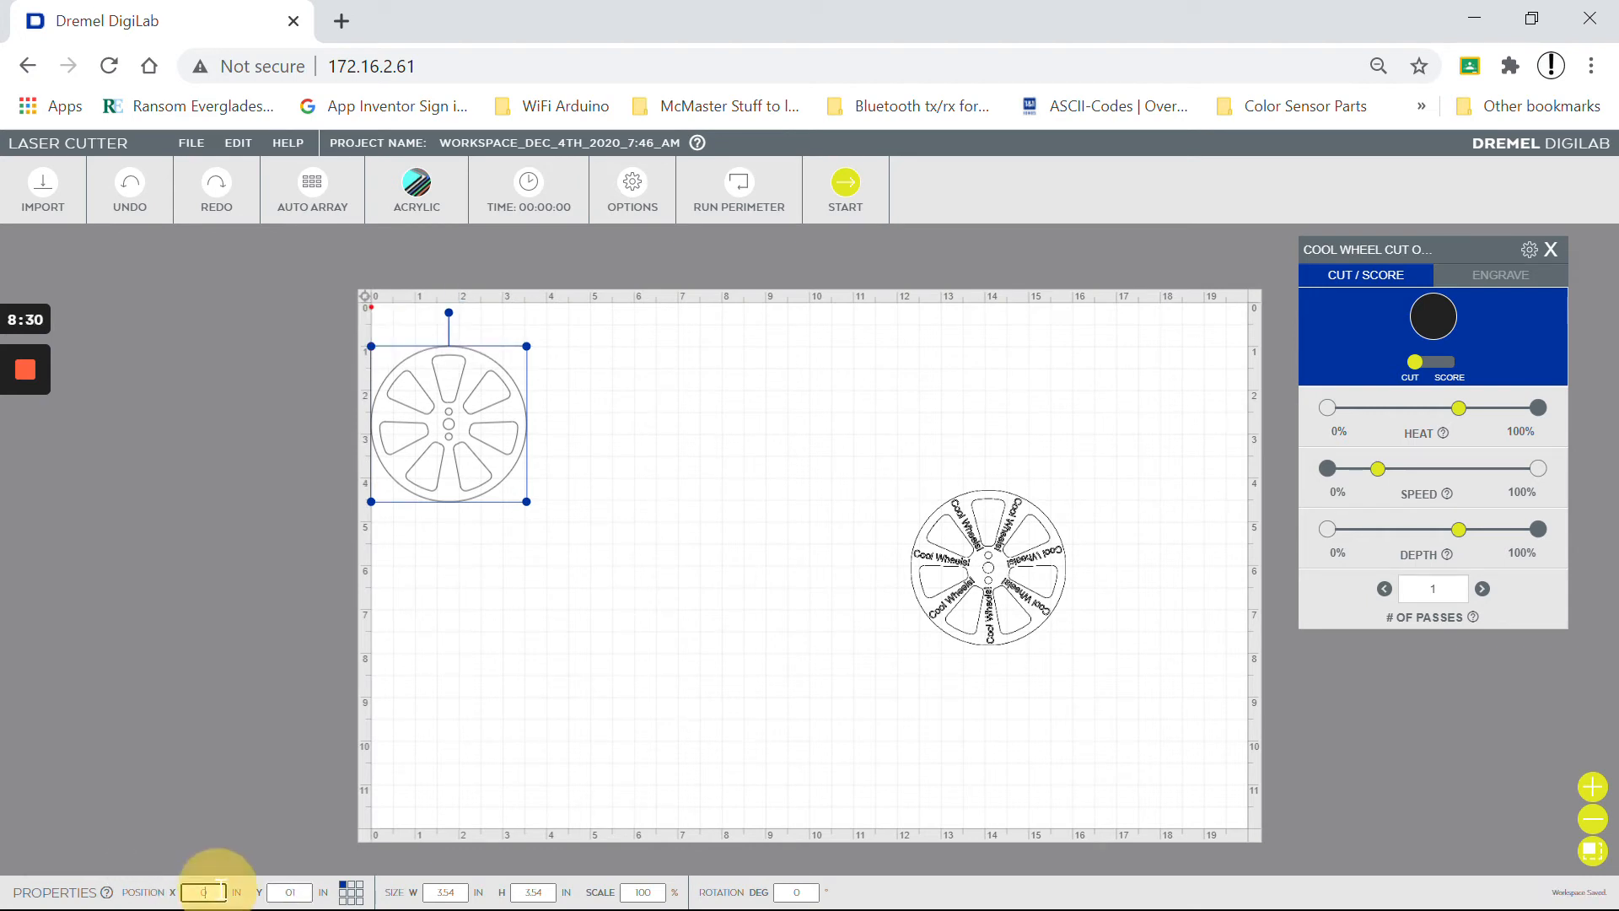
text(1)
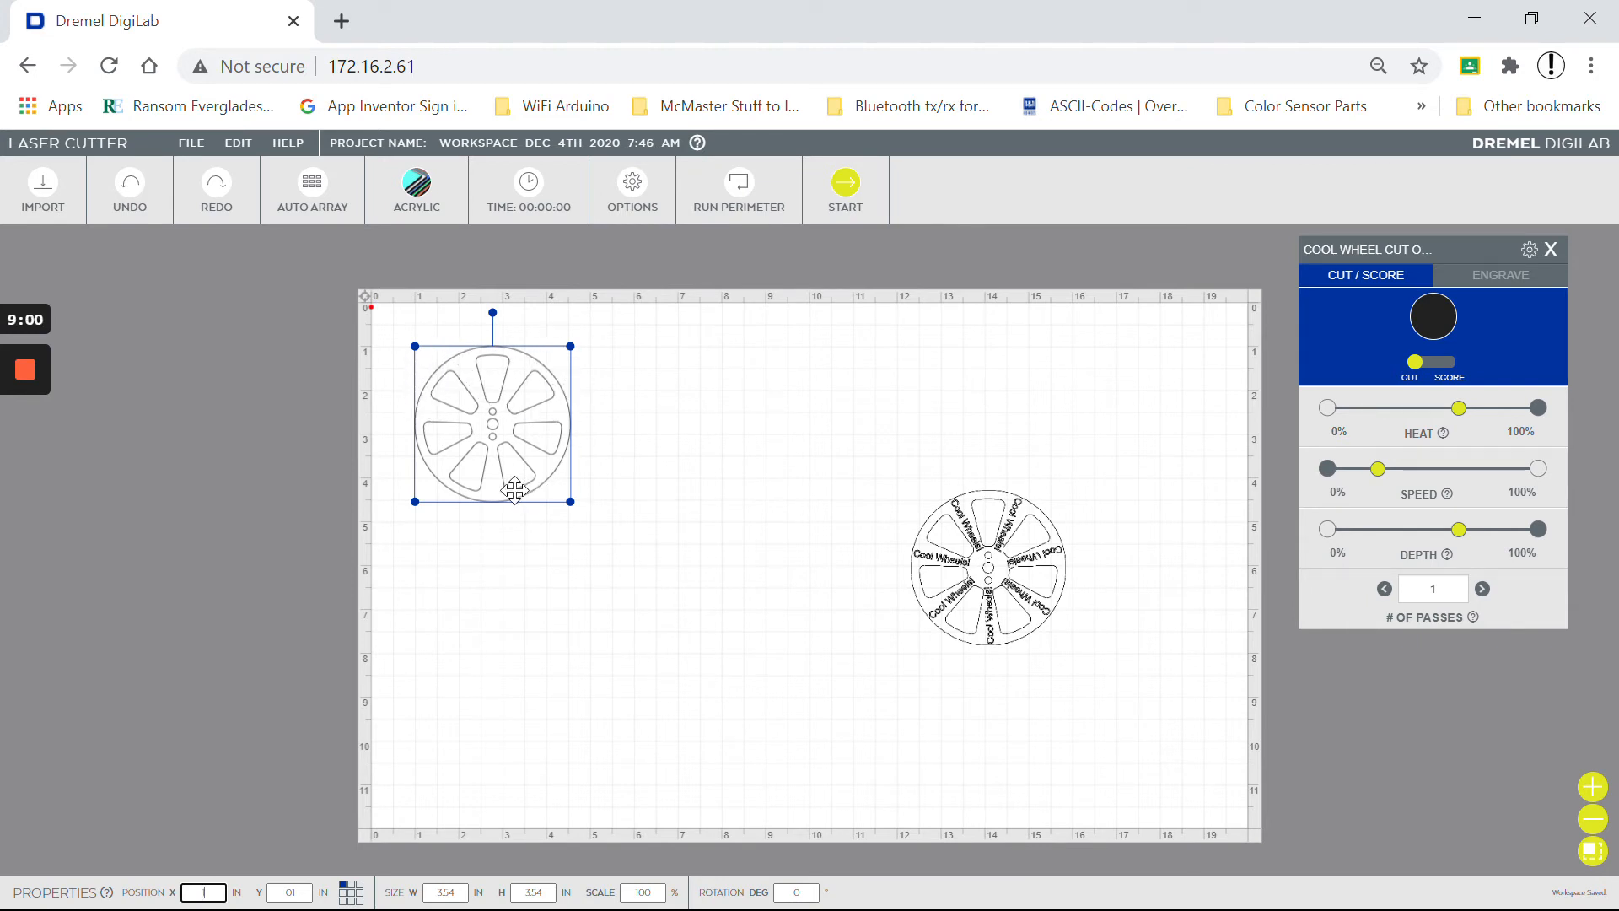
Set the position of the engraving wheel to X 1 in and Y 1 in, over the cut-only wheel
click(994, 556)
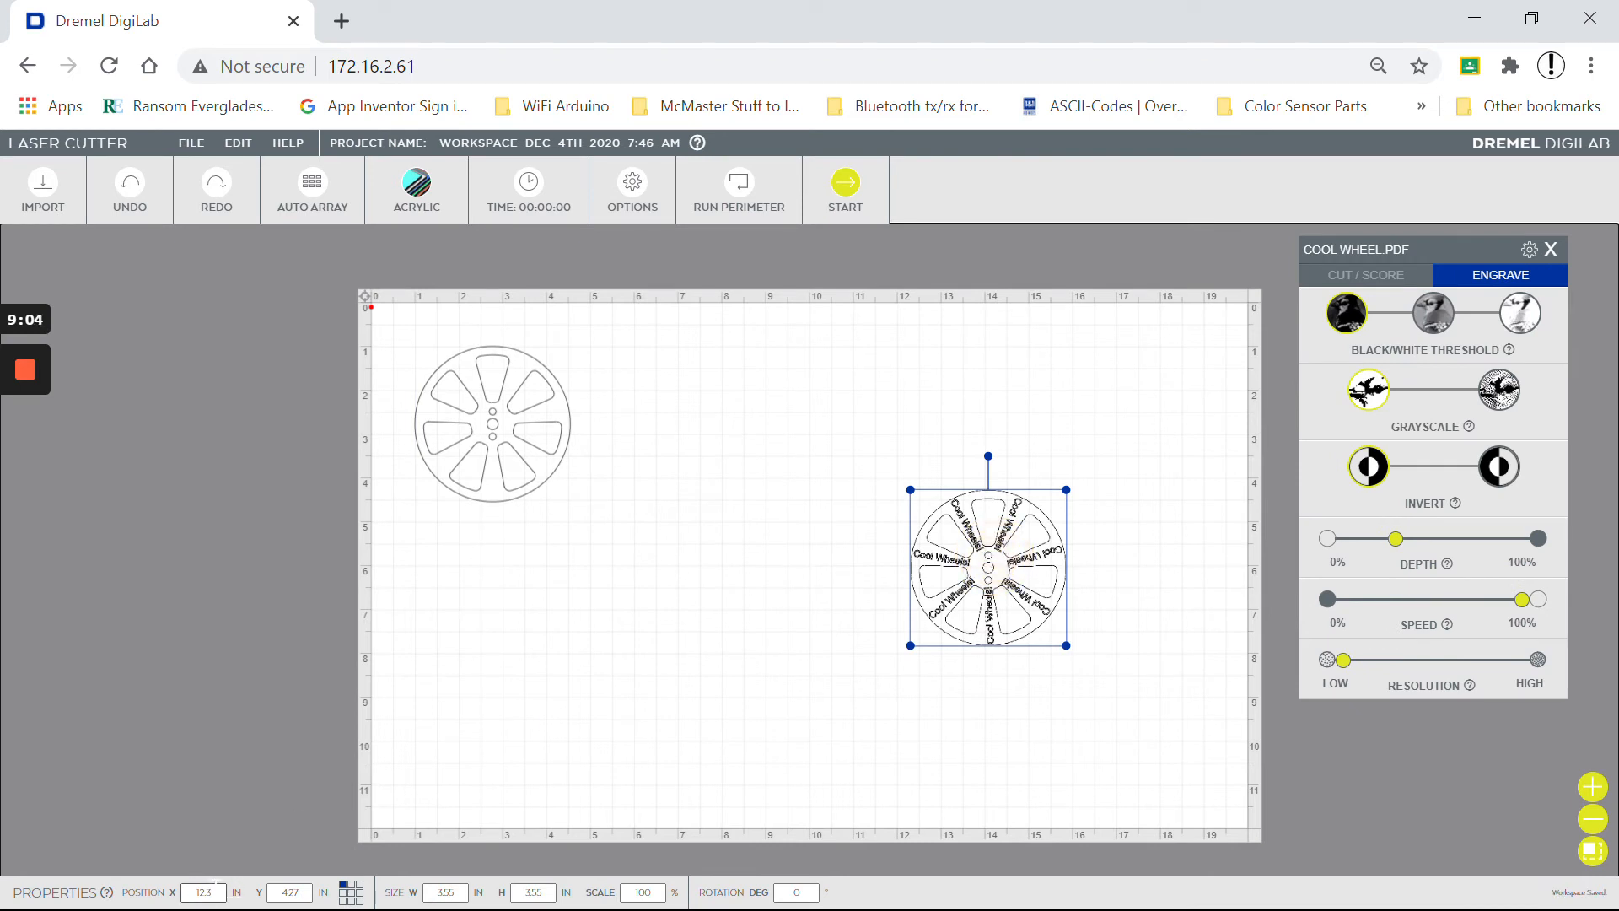
click(206, 890)
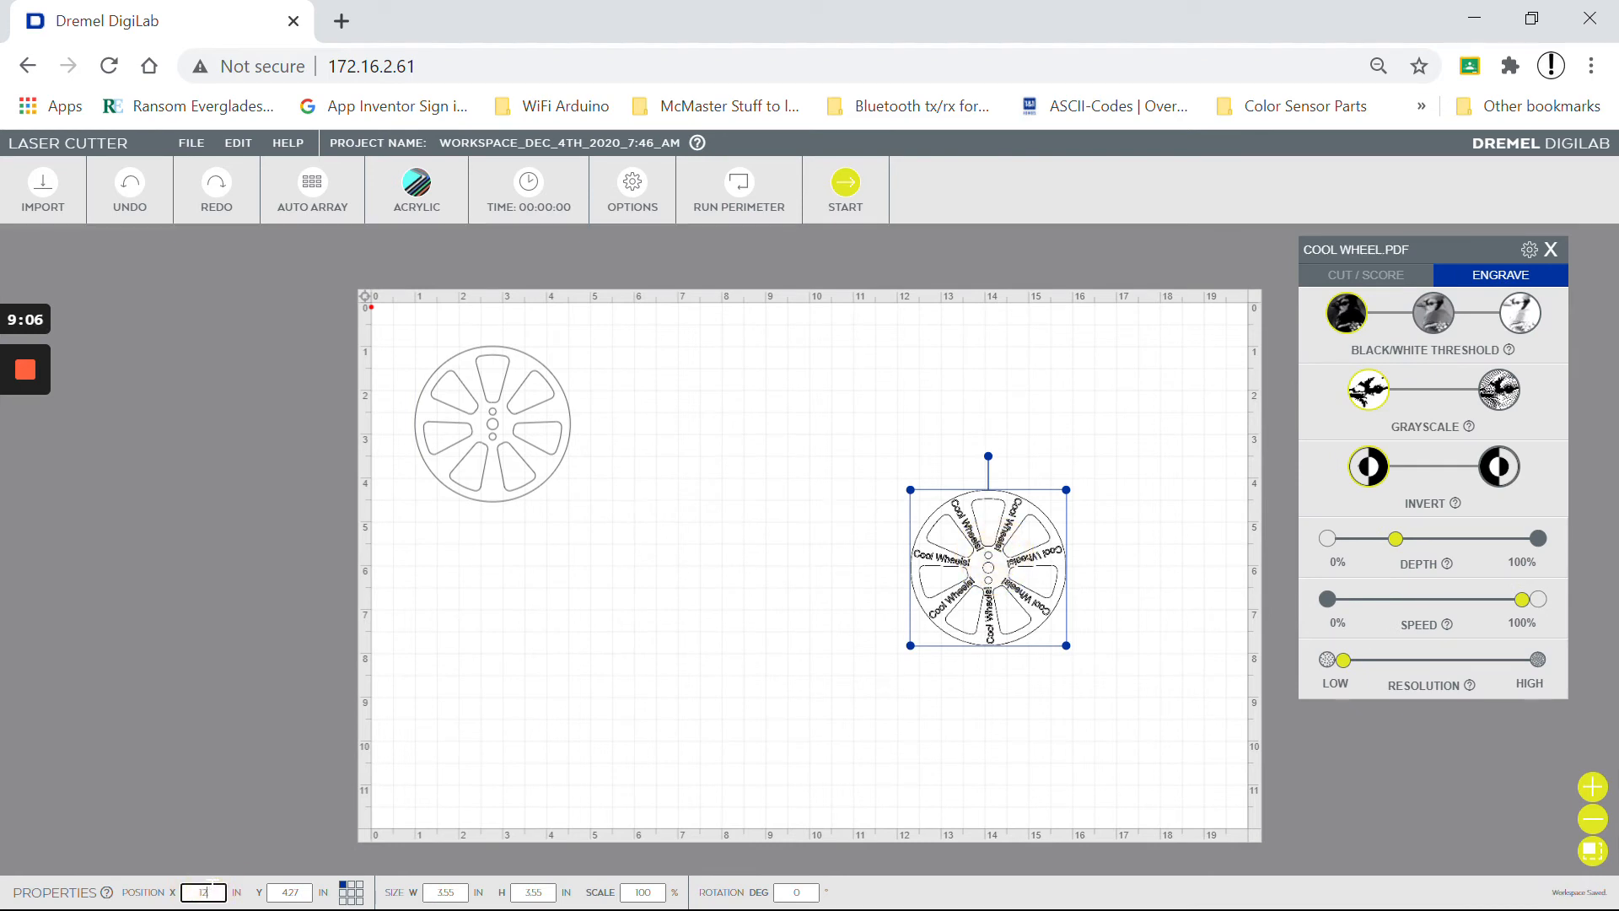
text(0)
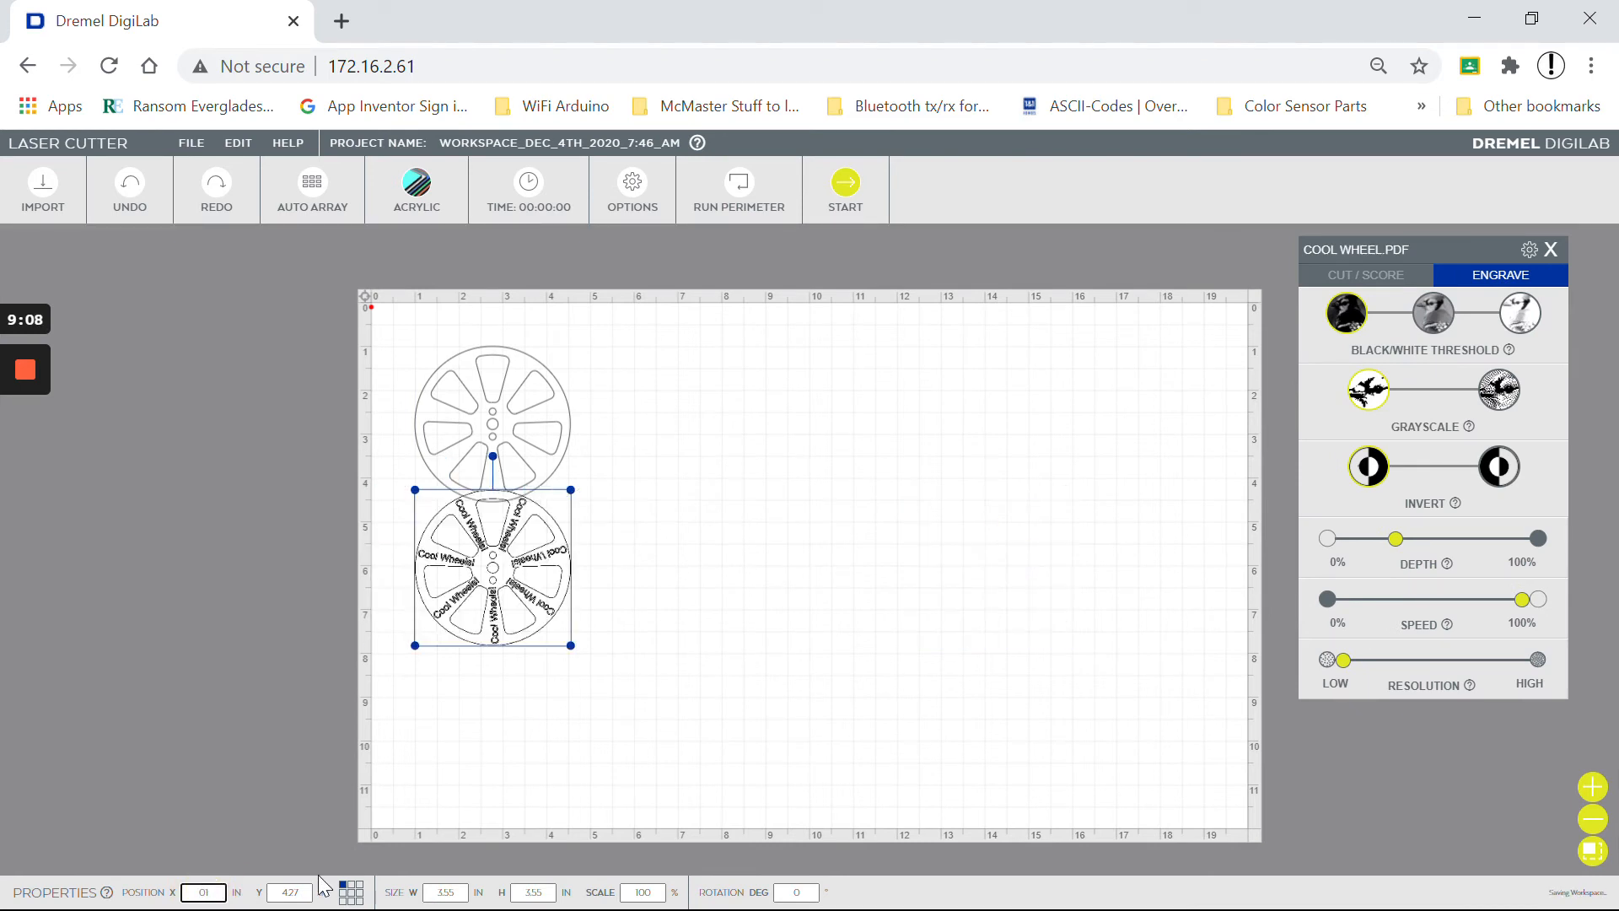
key(Delete)
click(300, 883)
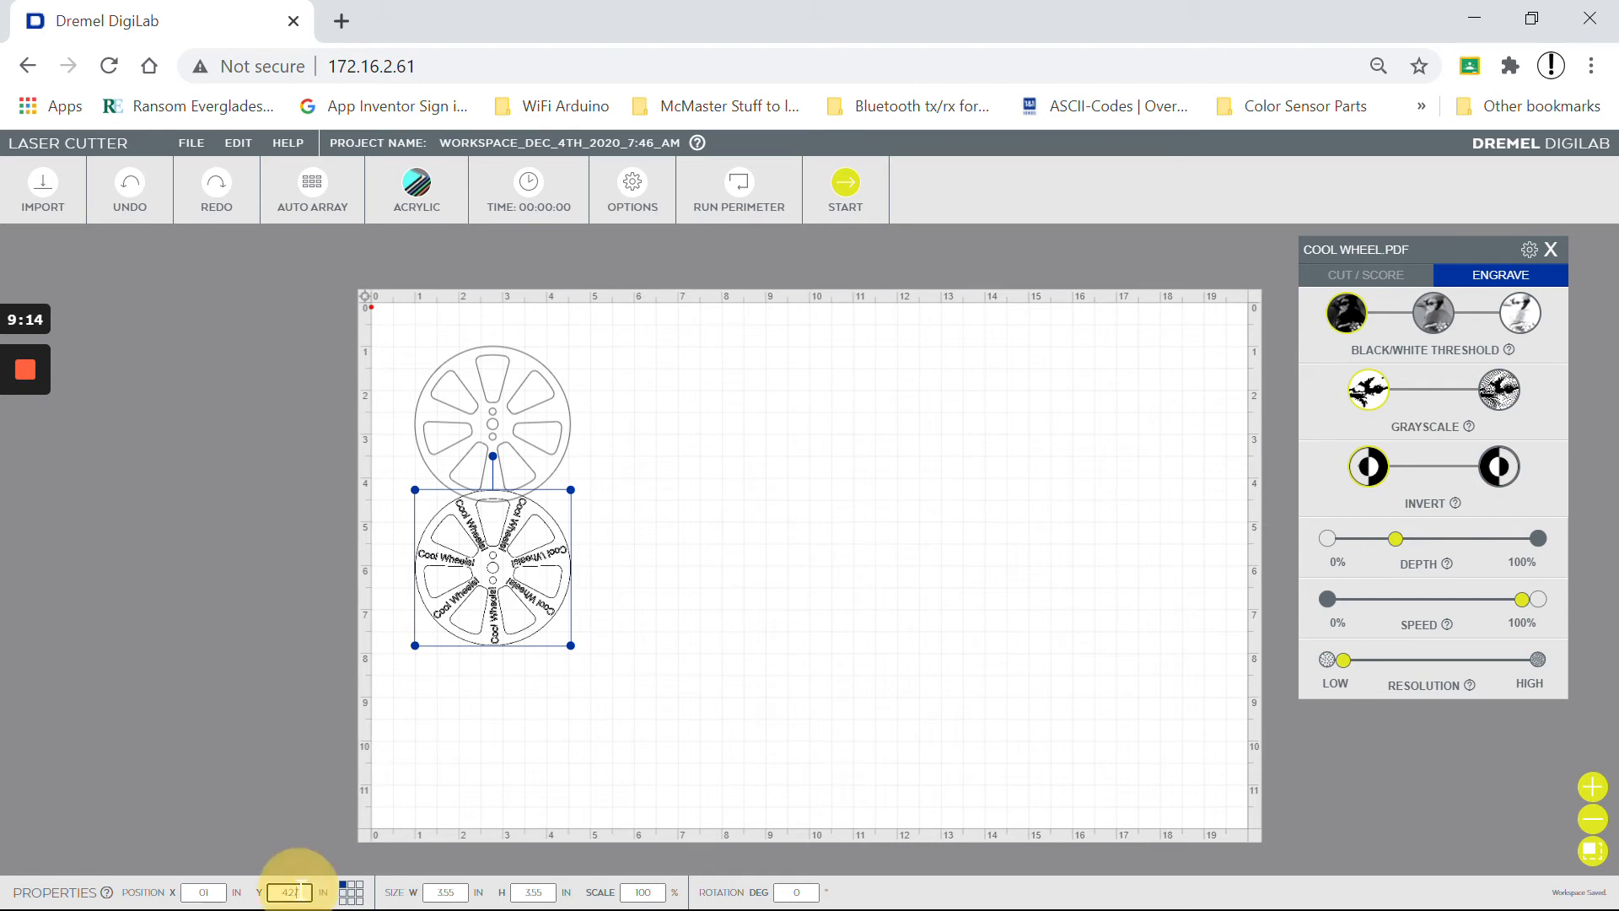
text(1)
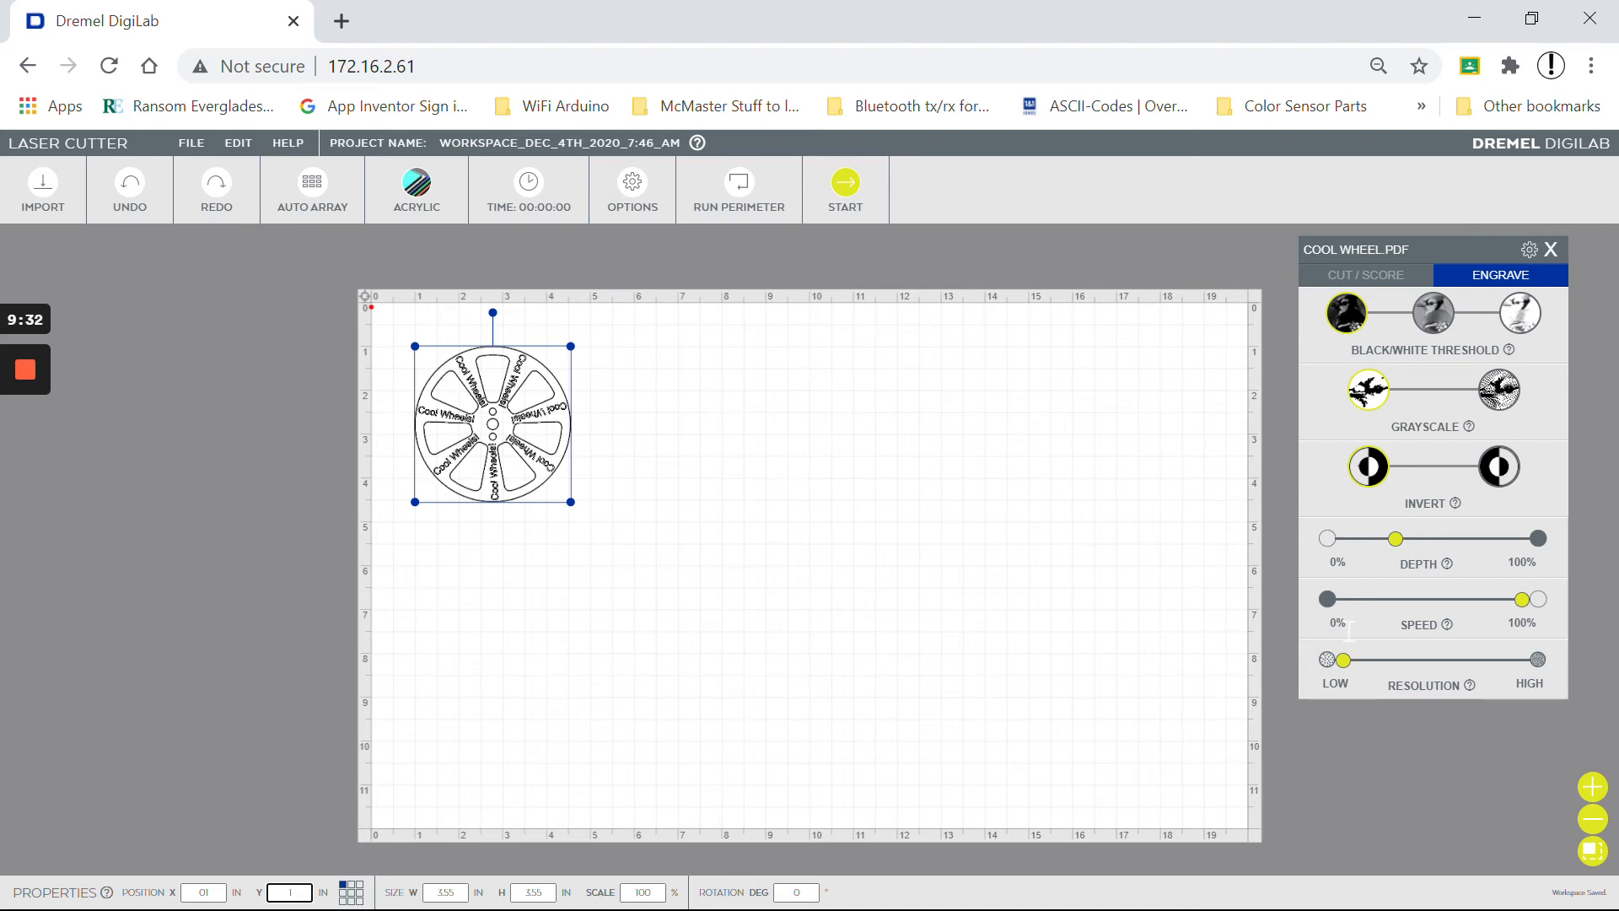
Set the job material to Acrylic with a thickness of 1/8"
click(419, 209)
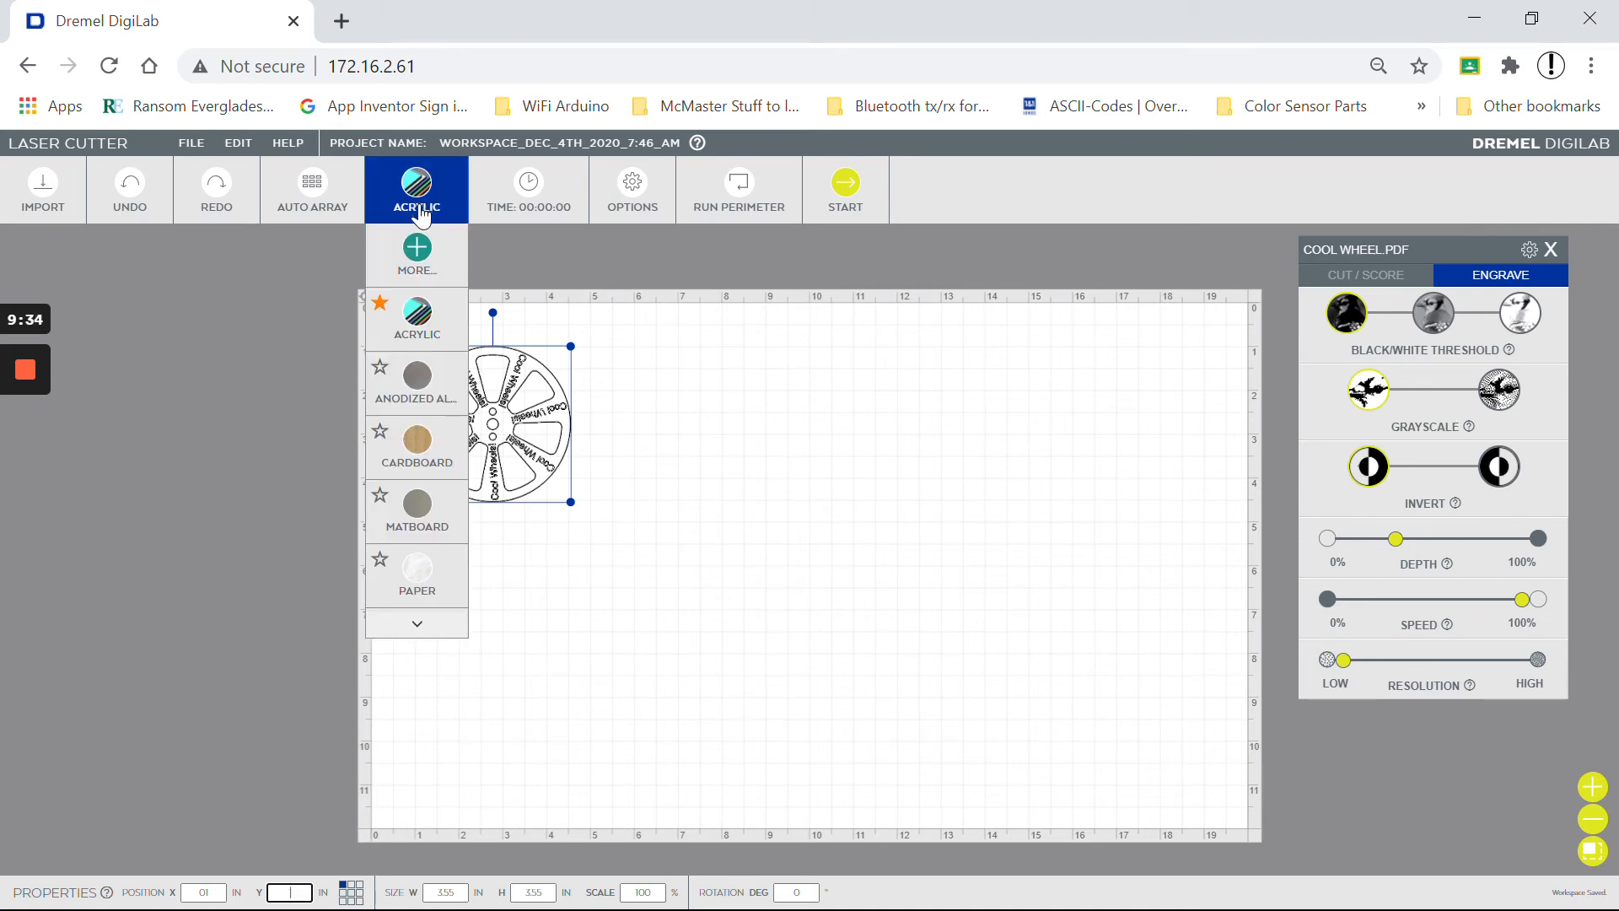
mouse_move(416, 312)
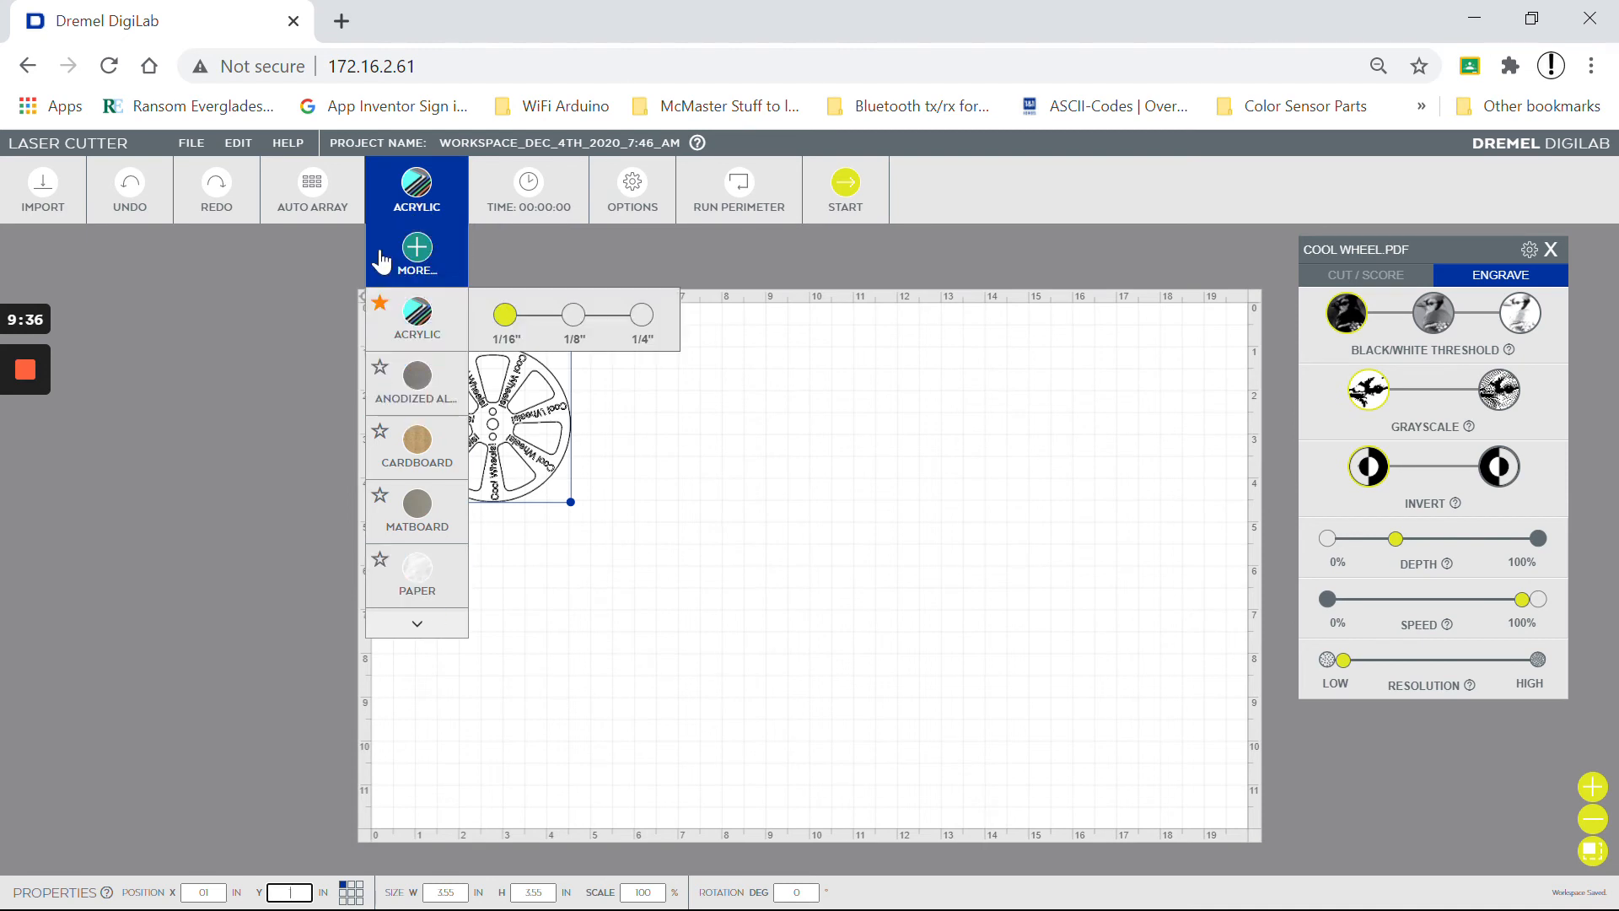
click(575, 316)
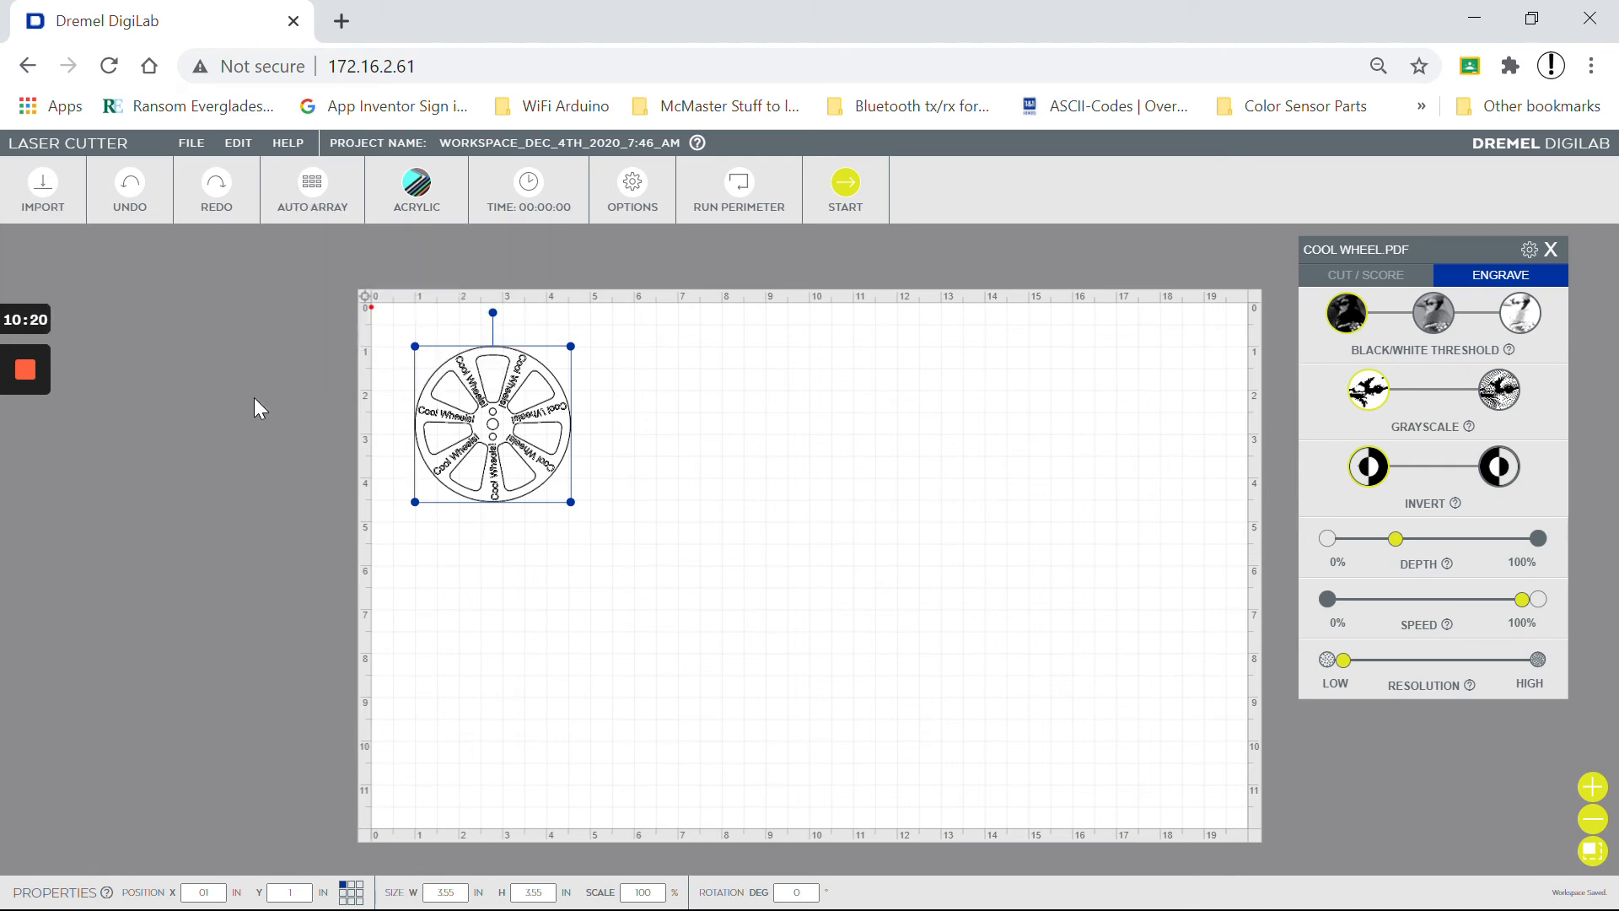
Start the job with Cool Wheel.pdf ahead of Cool Wheel Cut Only.pdf, send it to the cutter, and close the preparation dialog
click(853, 187)
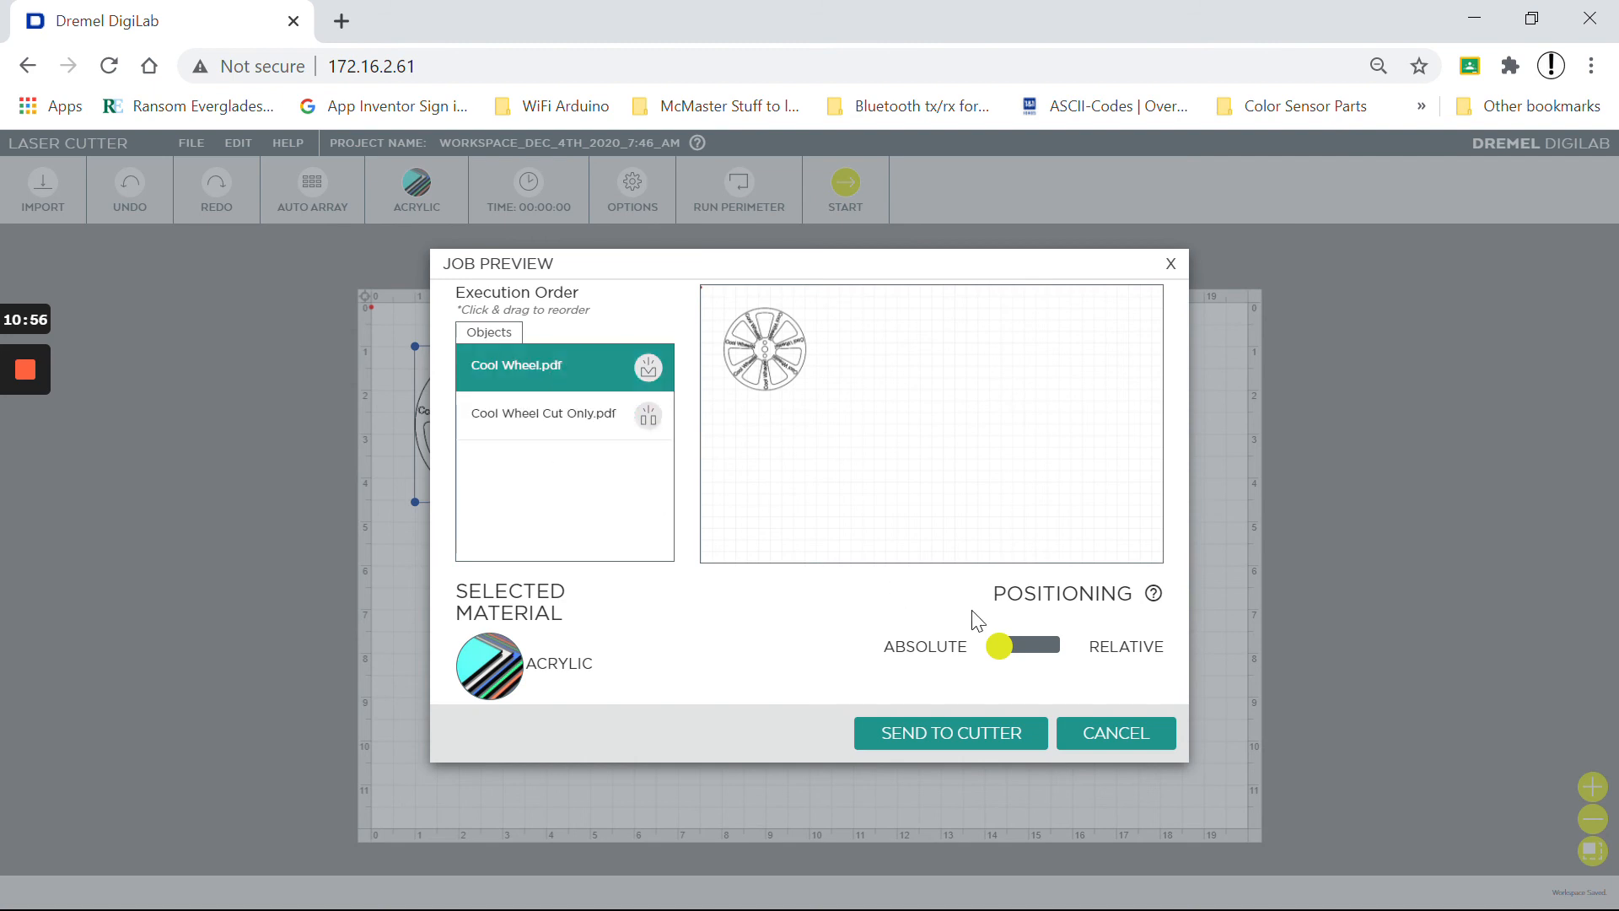
click(913, 732)
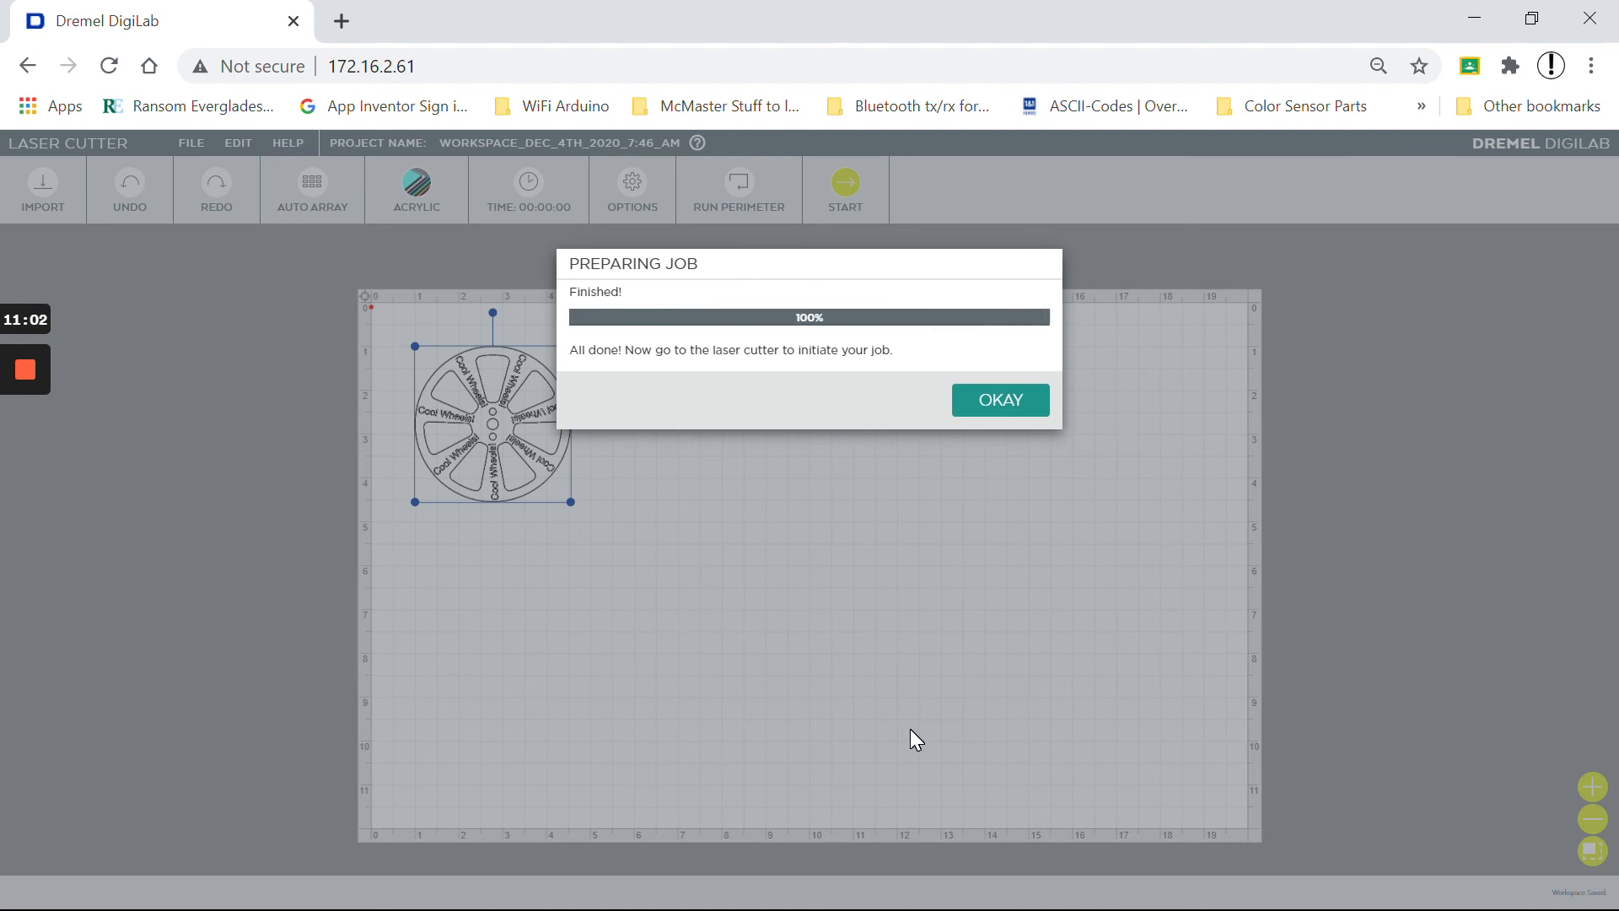
click(1001, 404)
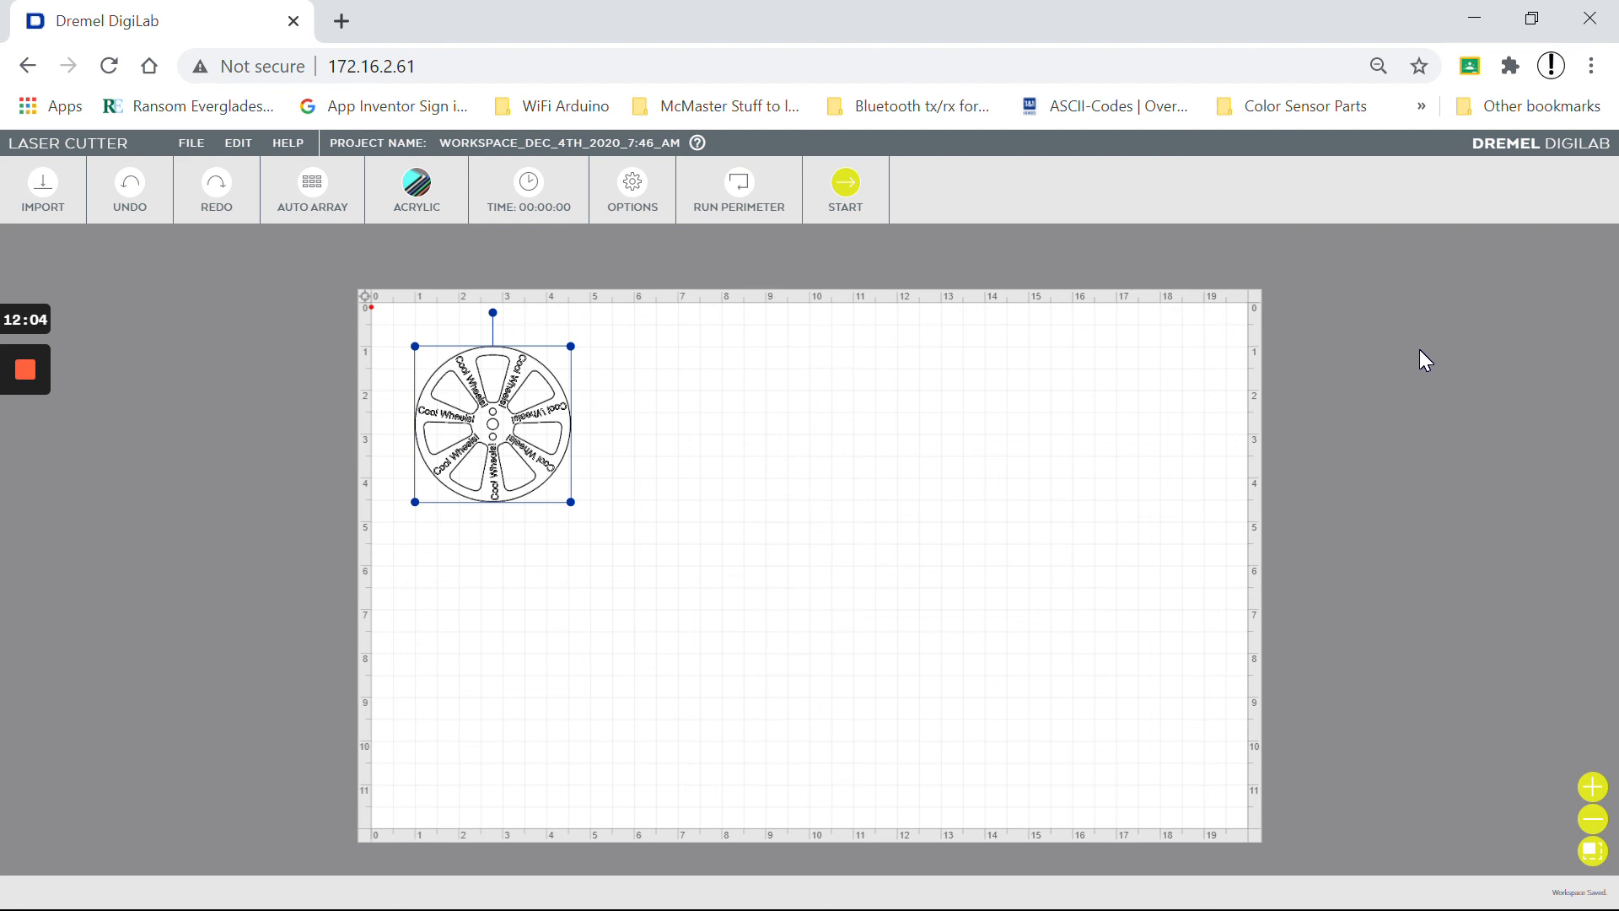
mouse_move(21, 379)
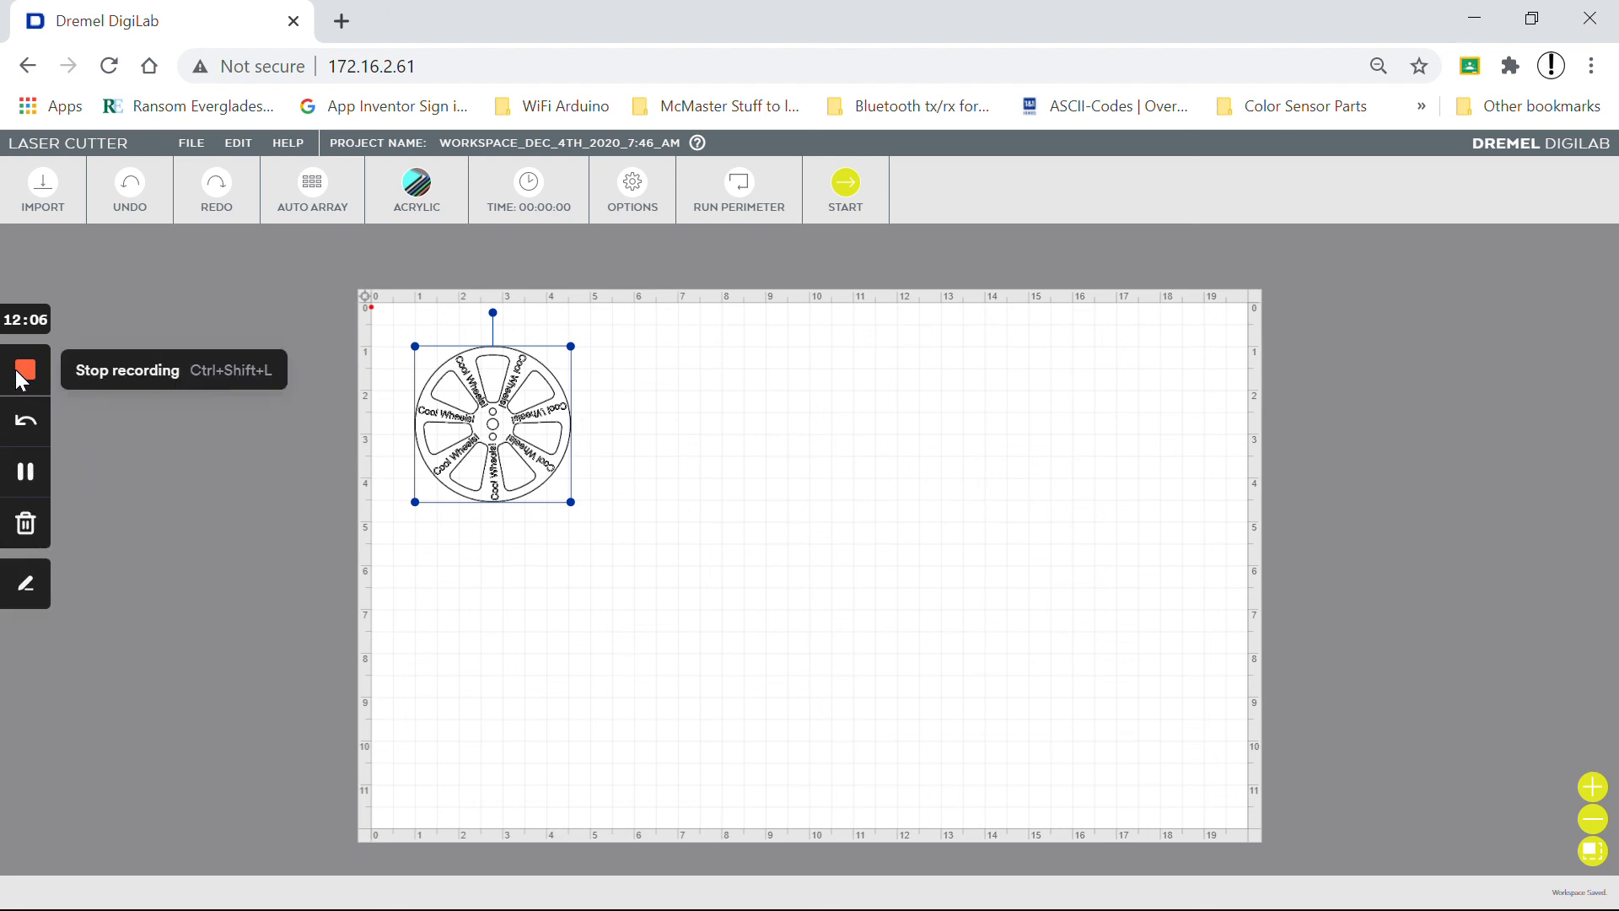